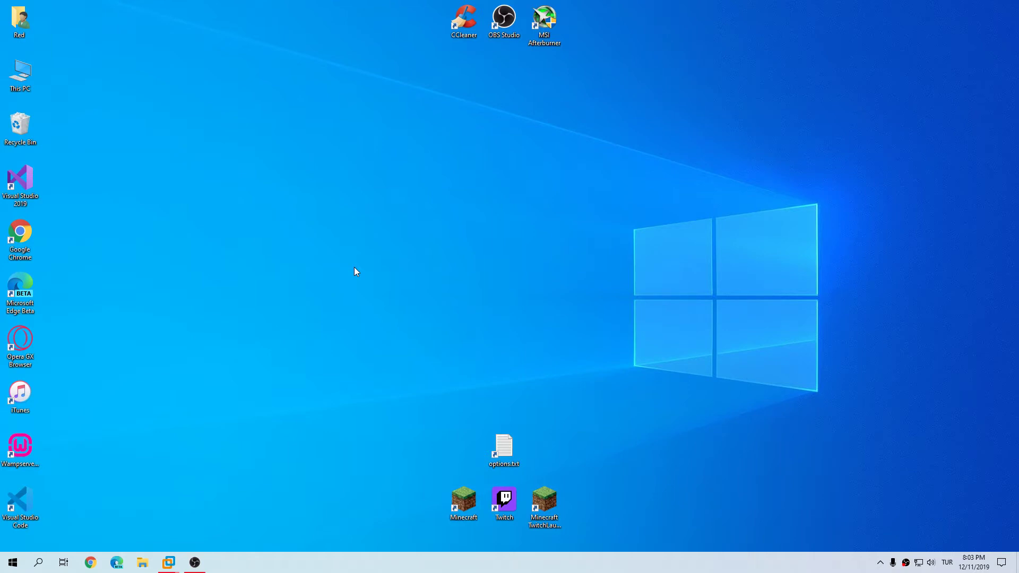
right_click(386, 240)
left_click(406, 273)
right_click(339, 228)
left_click(361, 260)
right_click(330, 232)
left_click(346, 259)
right_click(344, 253)
left_click(371, 285)
right_click(329, 226)
left_click(349, 257)
right_click(324, 224)
left_click(346, 257)
right_click(292, 226)
left_click(324, 257)
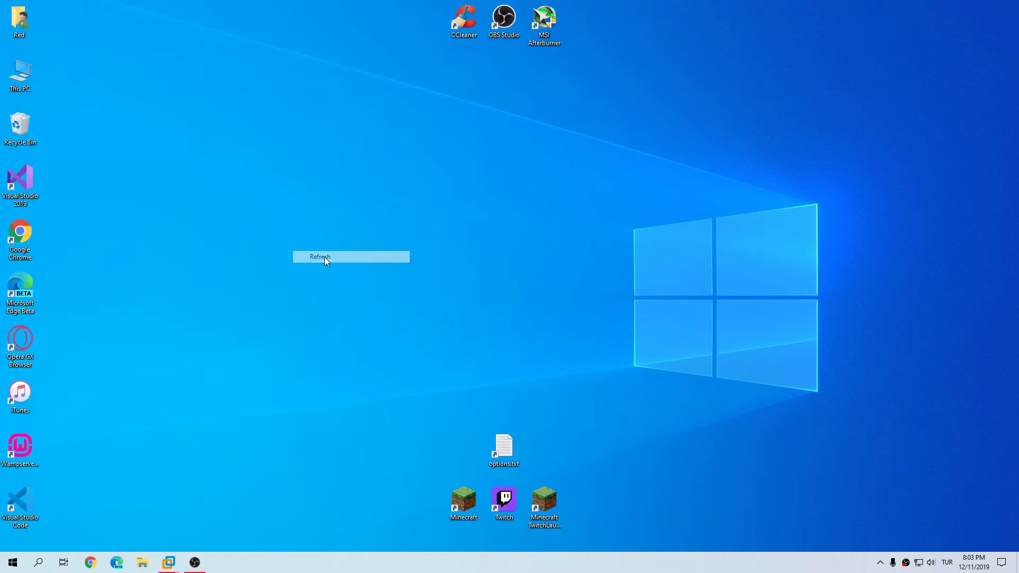
right_click(335, 225)
left_click(361, 260)
right_click(314, 210)
left_click(343, 244)
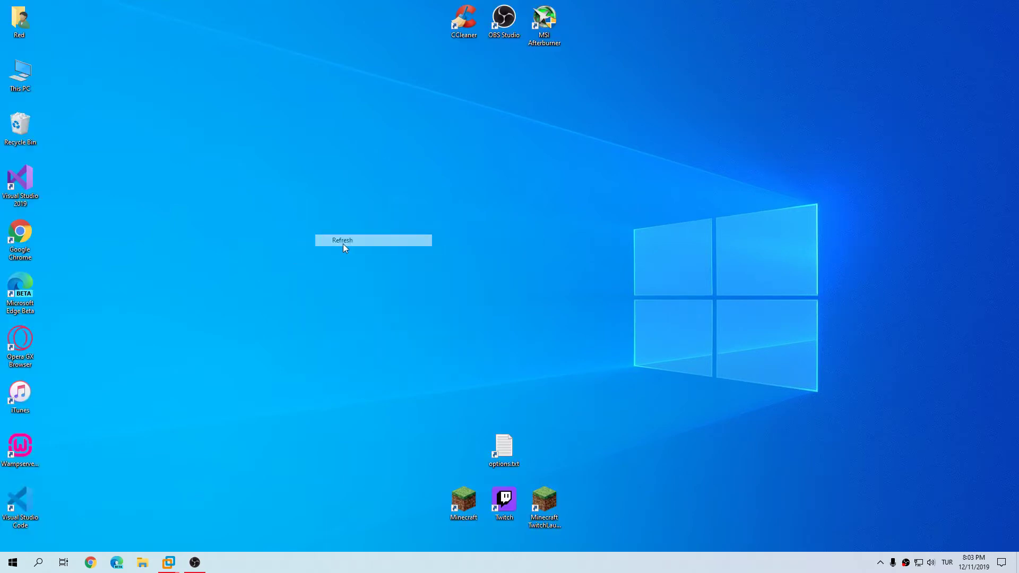
right_click(320, 217)
left_click(358, 247)
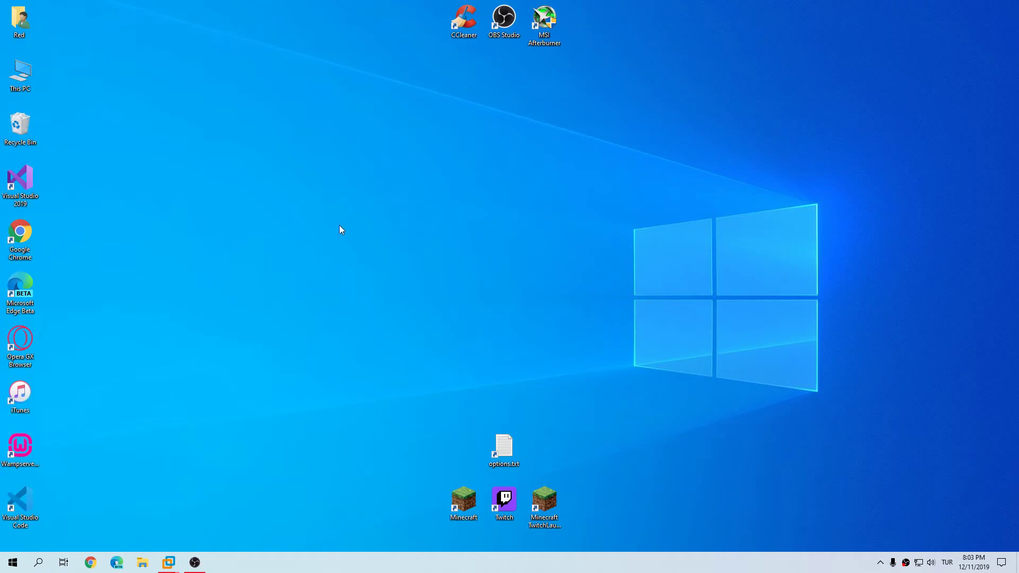
right_click(333, 209)
left_click(356, 242)
right_click(347, 245)
left_click(357, 276)
right_click(349, 231)
left_click(364, 263)
right_click(338, 231)
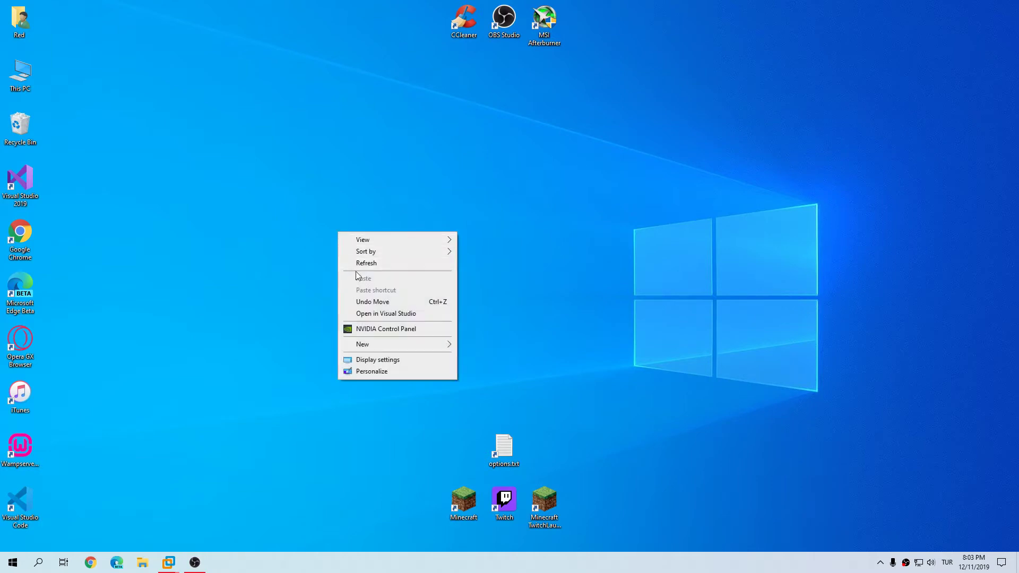
left_click(352, 263)
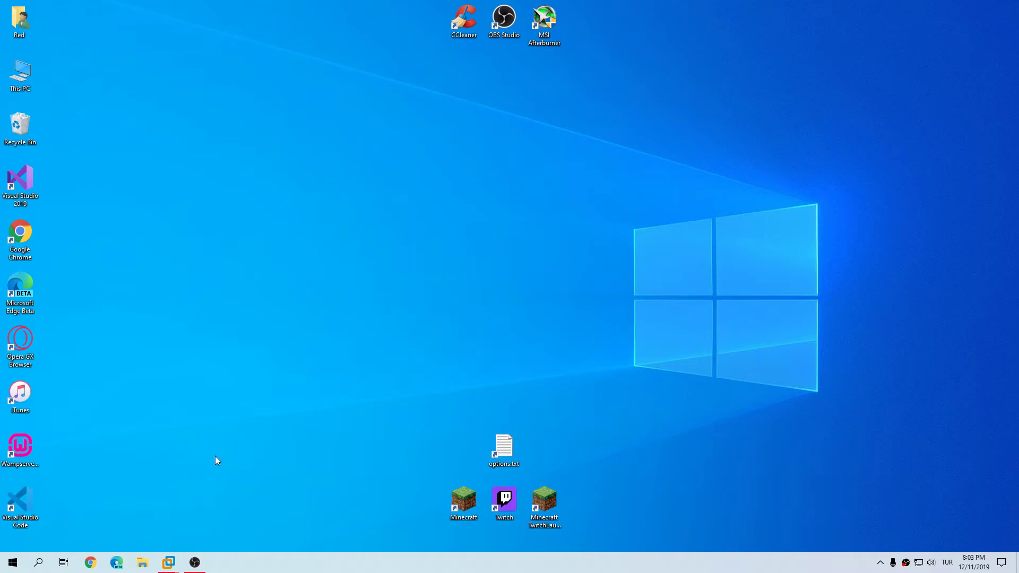
left_click_drag(157, 441, 37, 472)
right_click(338, 241)
left_click(362, 272)
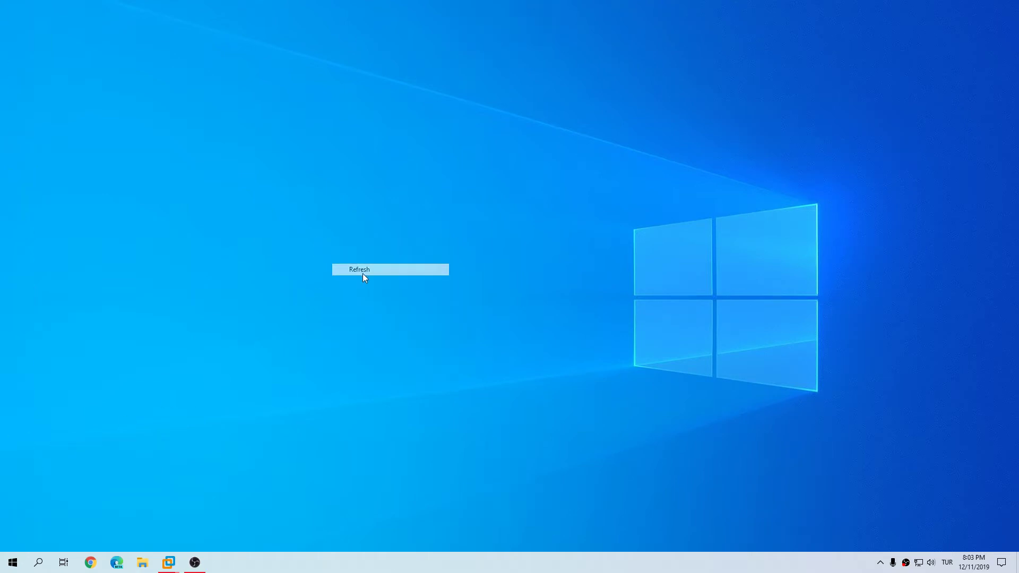
- Switch to VMware Workstation and bring the Windows 7 x64 virtual machine's desktop icons into view
mouse_move(169, 563)
left_click(226, 499)
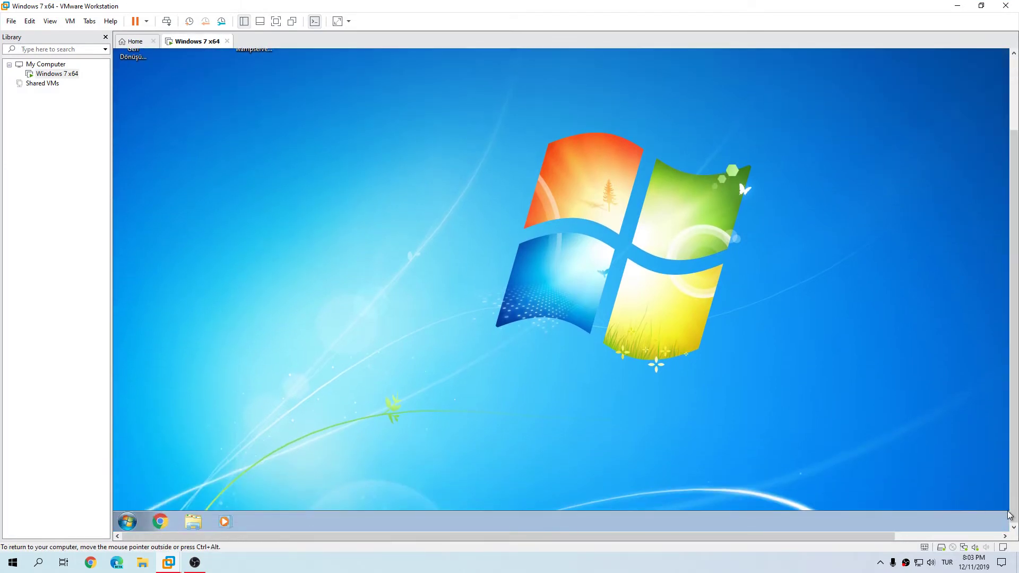
mouse_move(886, 540)
left_mouse_down()
mouse_move(967, 540)
mouse_move(881, 541)
left_mouse_up()
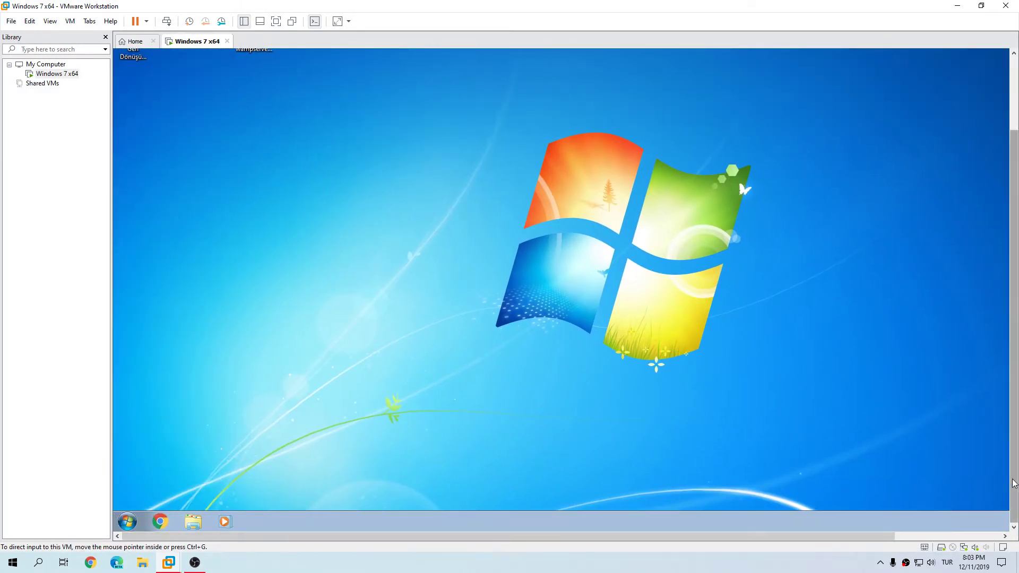
left_click_drag(1014, 407, 986, 331)
left_click_drag(254, 121, 153, 174)
right_click(151, 173)
left_click(163, 195)
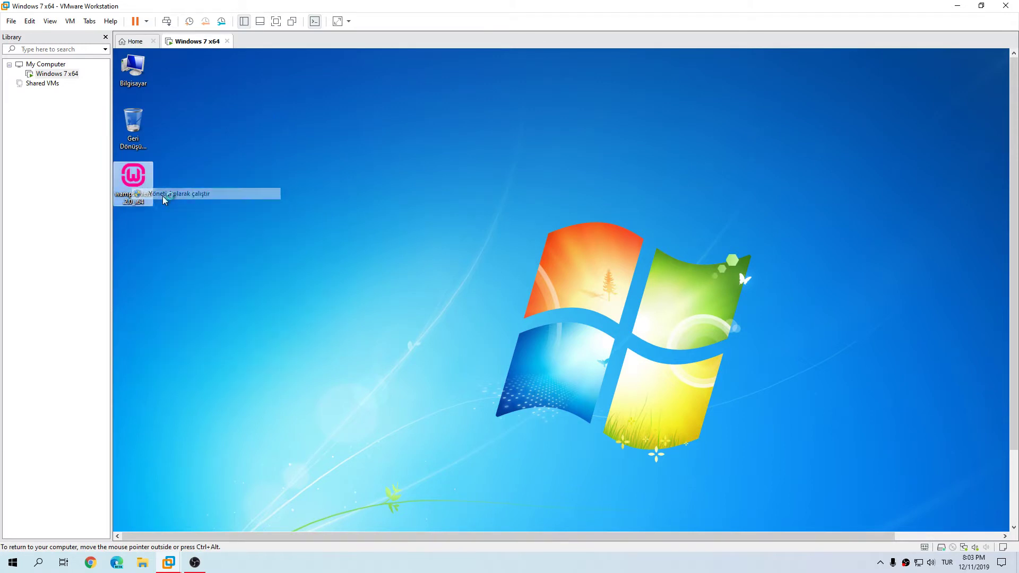
left_click(620, 327)
left_click(619, 327)
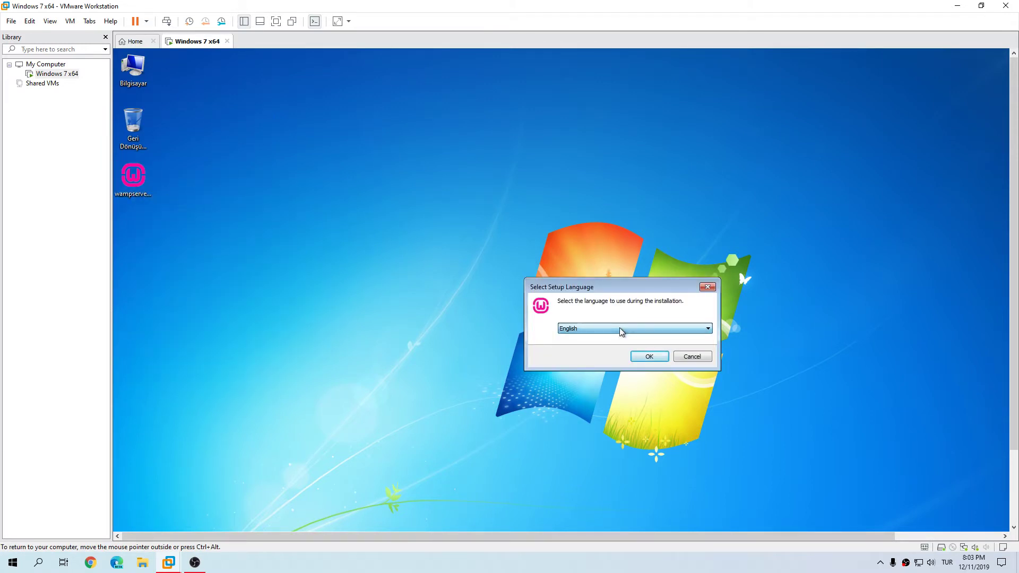
left_click(692, 357)
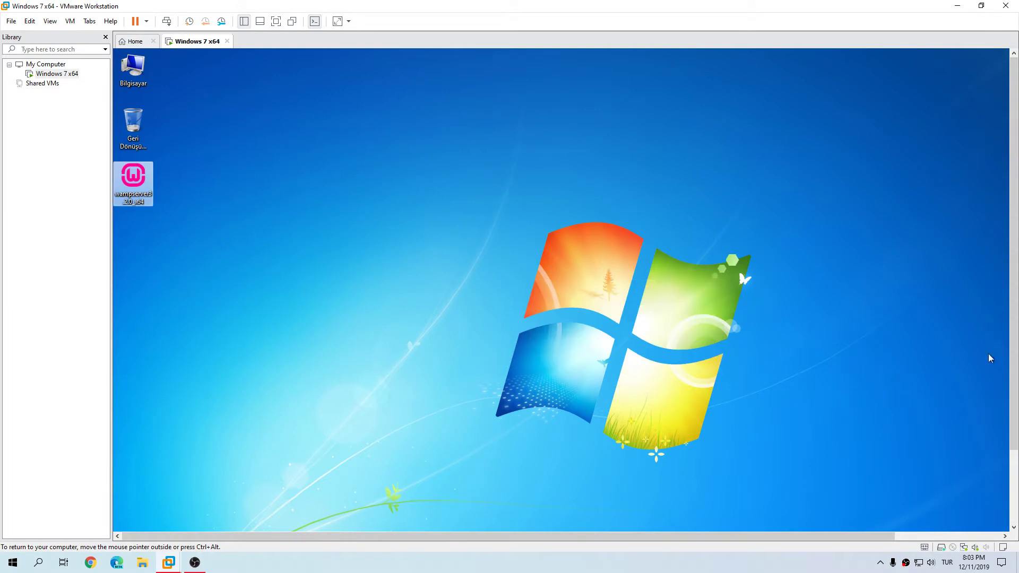
- Open Task Manager on the host computer, check its performance data, and close it
scroll(1009, 445, "down", 3)
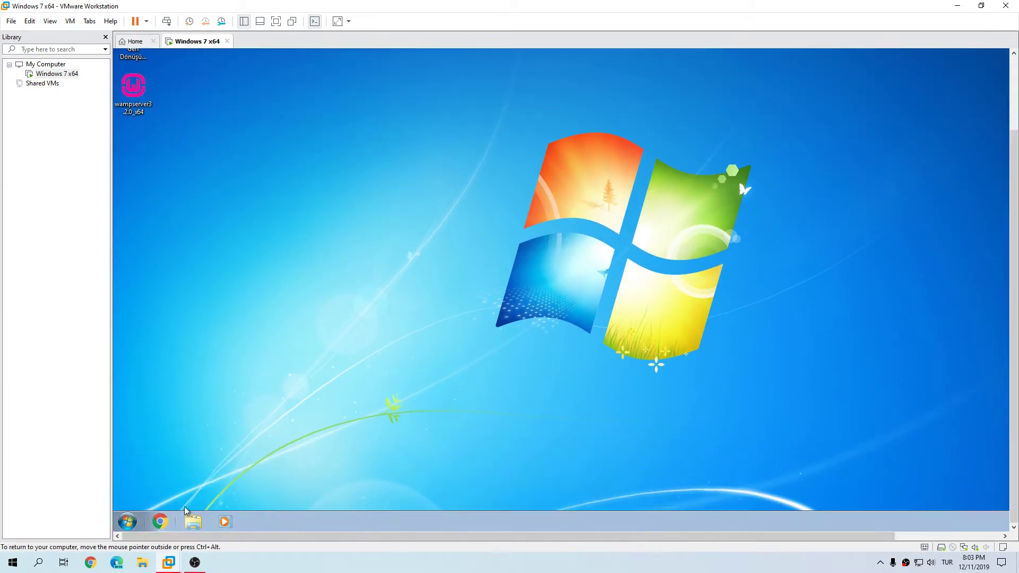
right_click(359, 565)
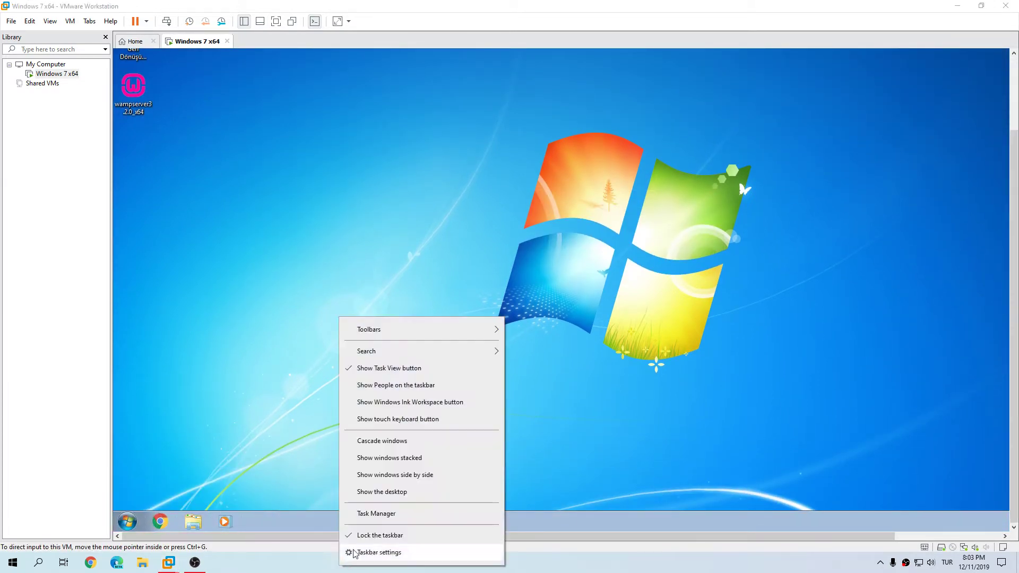
left_click(372, 513)
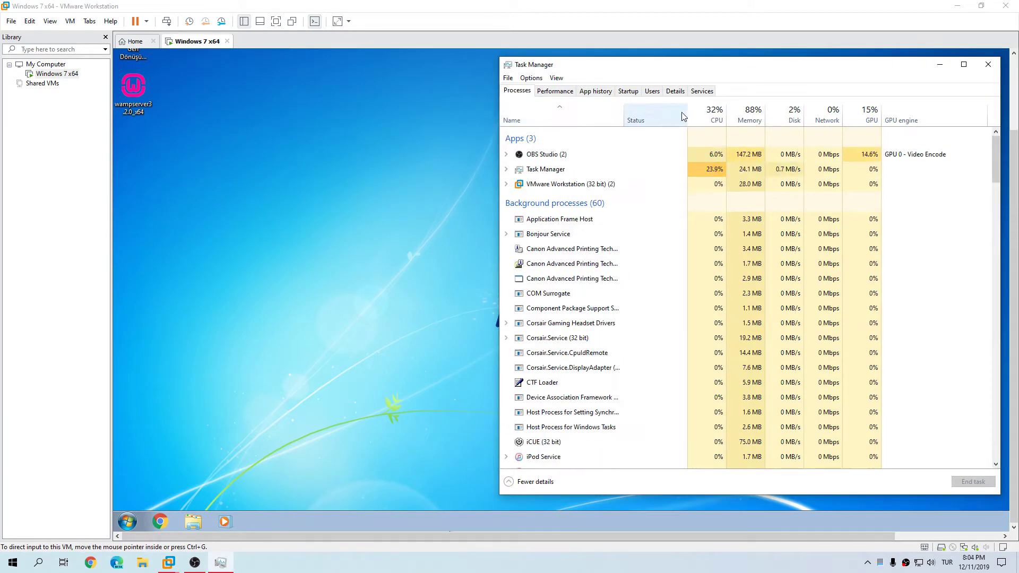
left_click(556, 91)
left_click(989, 65)
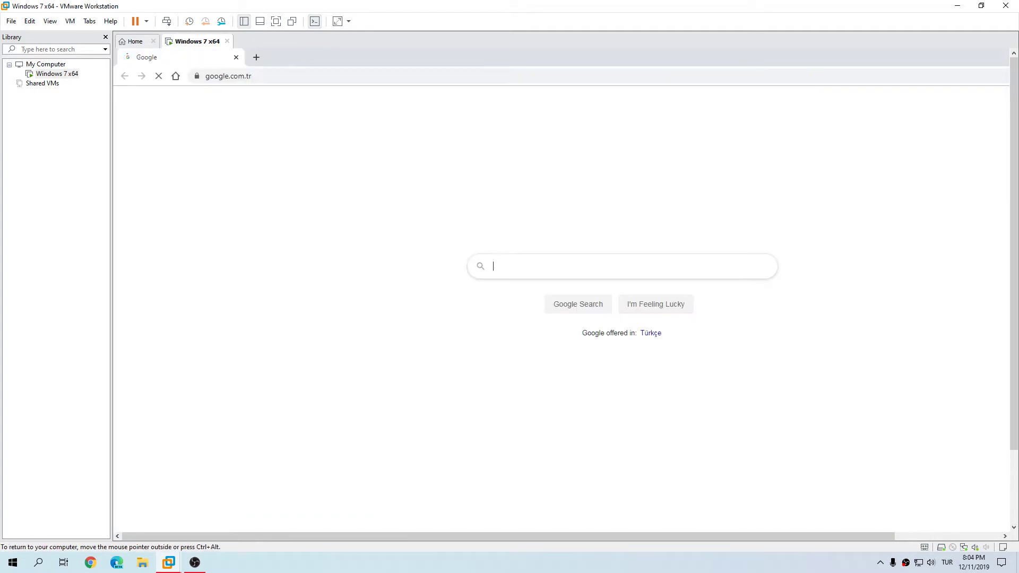
- Search Google for wampserver in the virtual machine's Chrome browser and open the official WampServer website
type("wamp")
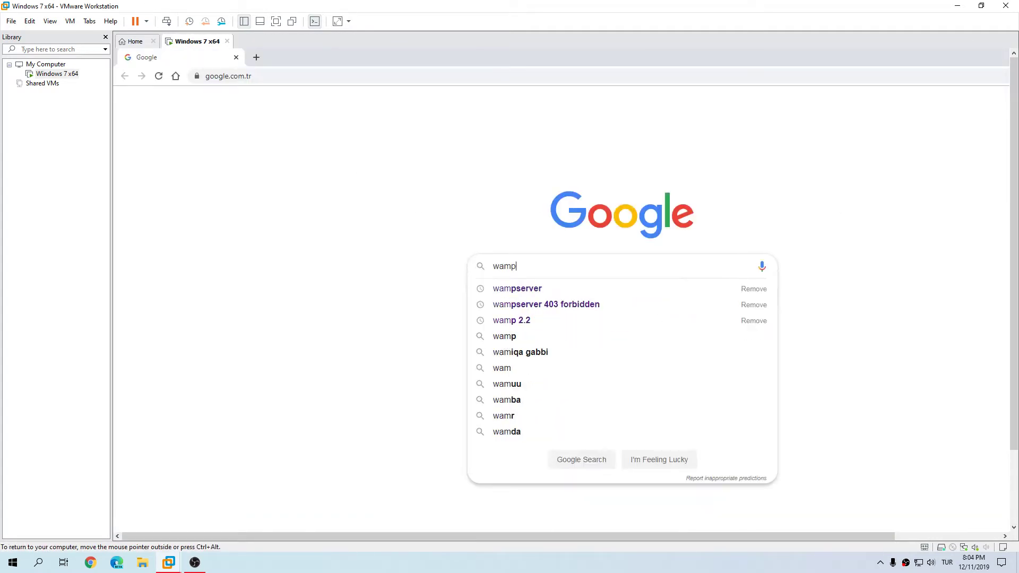
type("serverv")
key("Return")
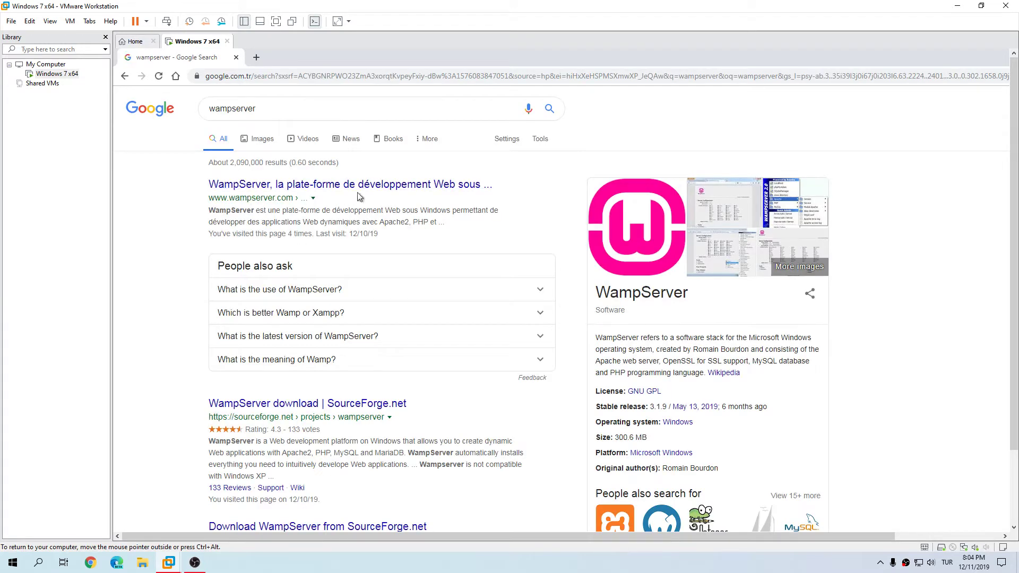
left_click(381, 188)
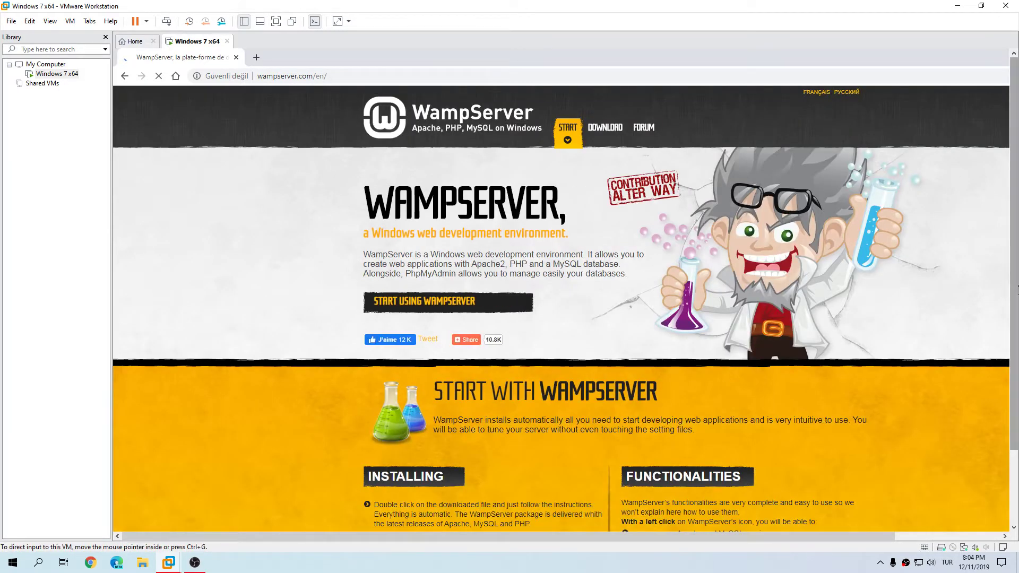
- Request the direct download of WampServer 64 bits (x64) 3.17 from the site's Downloads section
scroll(1013, 321, "down", 3)
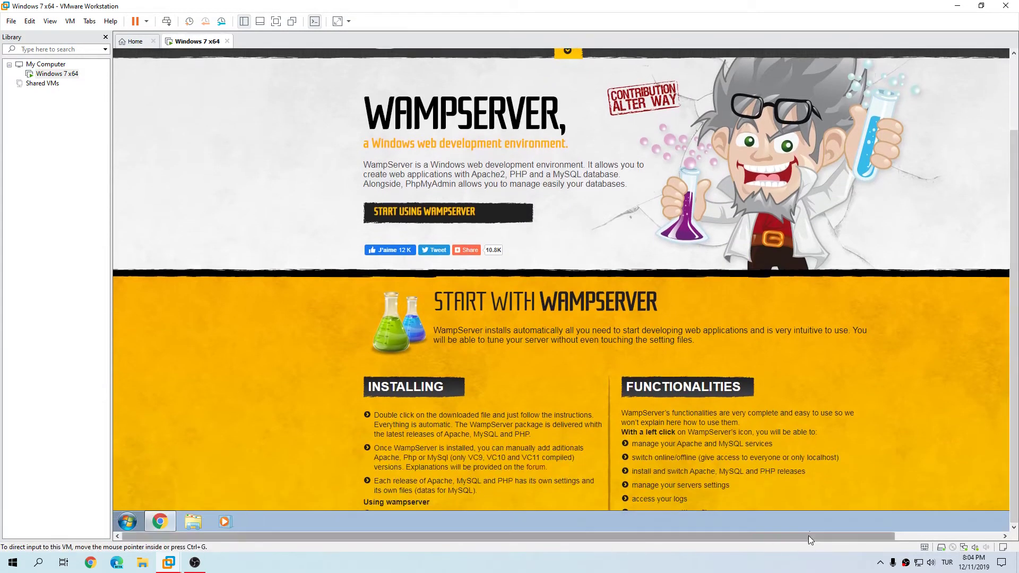
left_click_drag(808, 536, 909, 536)
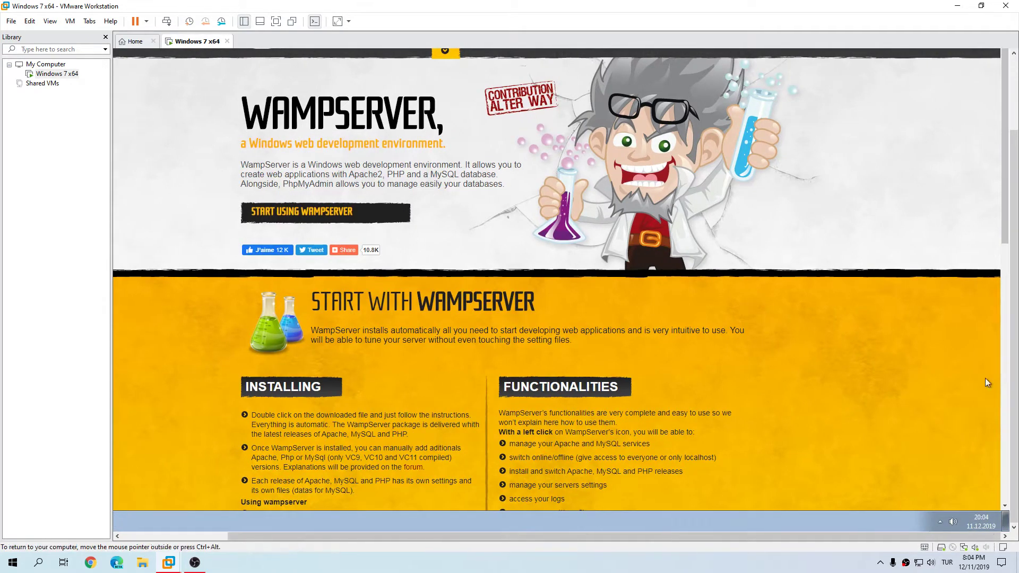
scroll(1004, 276, "down", 3)
left_click_drag(1005, 276, 1005, 401)
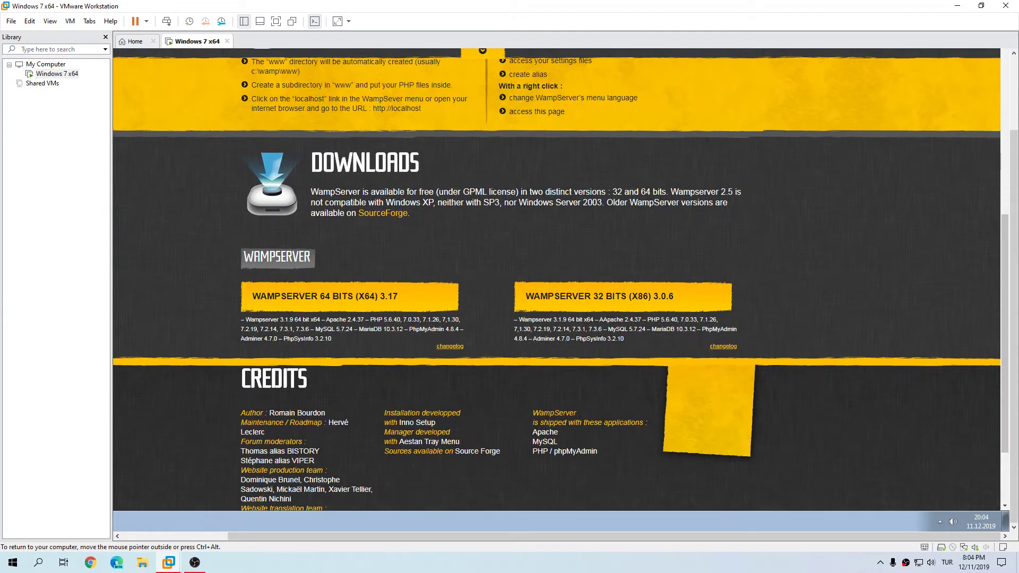
left_click(346, 300)
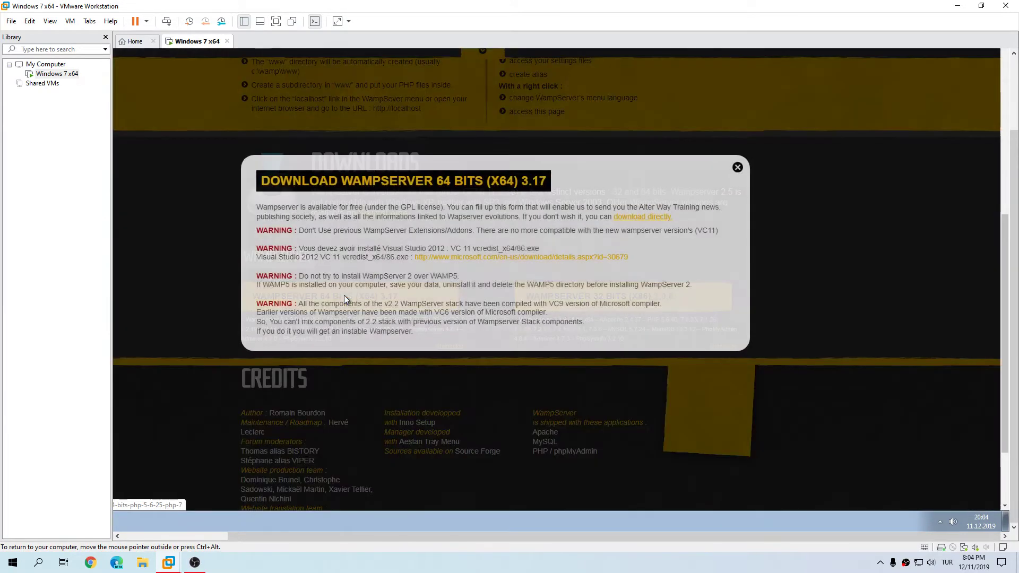
left_click(645, 217)
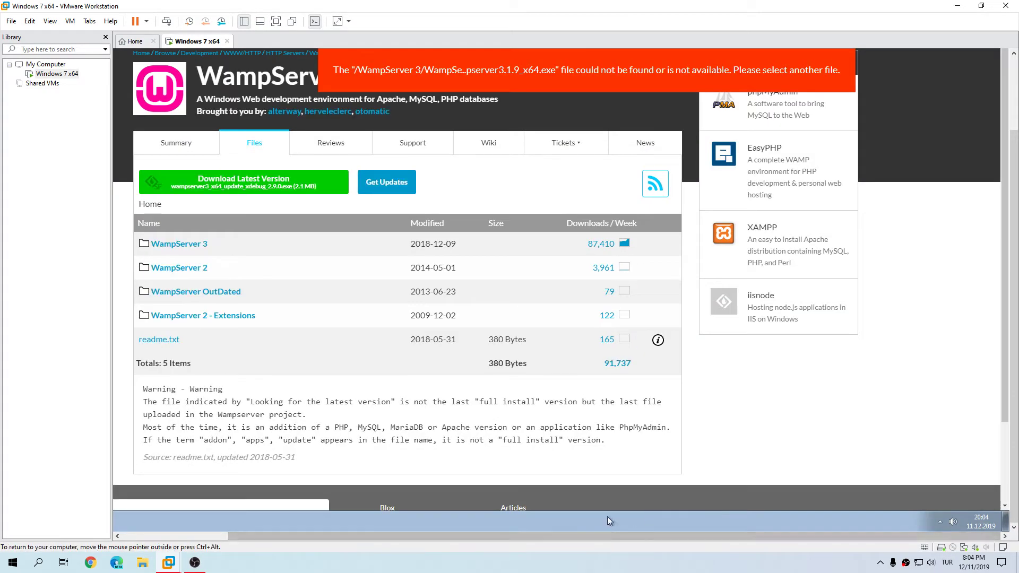
- Browse the SourceForge files to WampServer 3, WampServer 3.0.0, and download wampserver3.2.0_x64.exe
scroll(1012, 304, "up", 3)
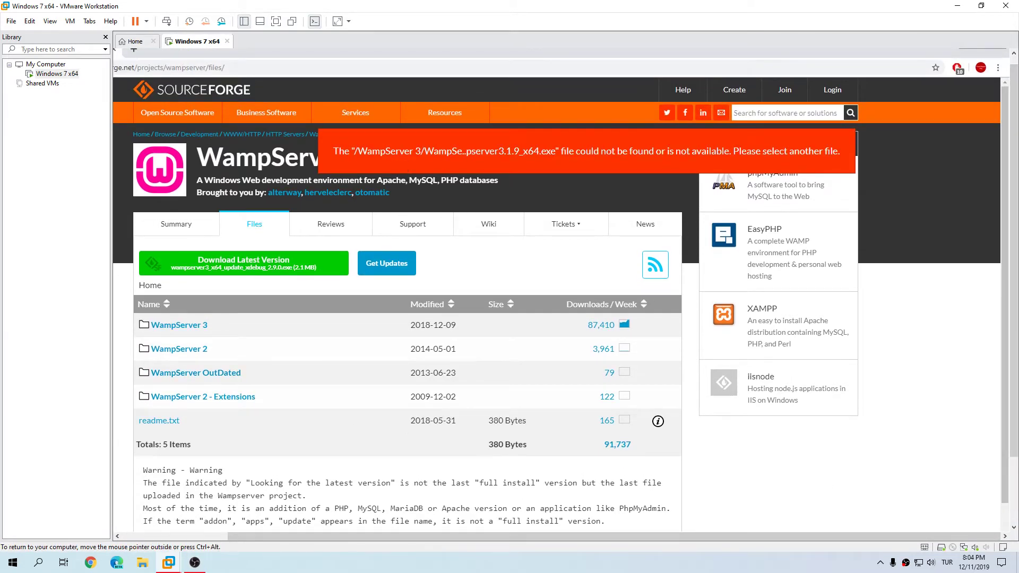
left_click(197, 332)
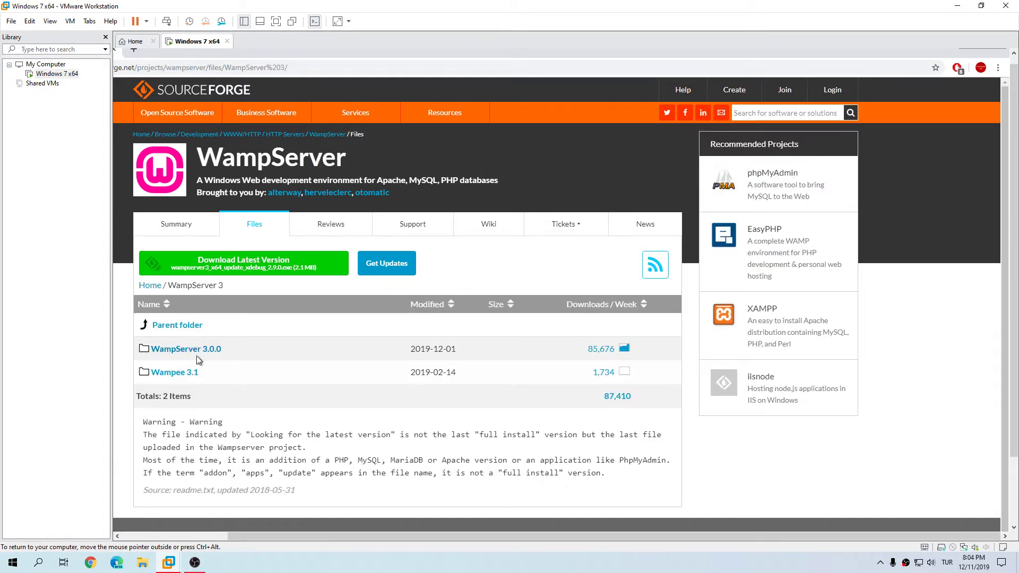
left_click(186, 372)
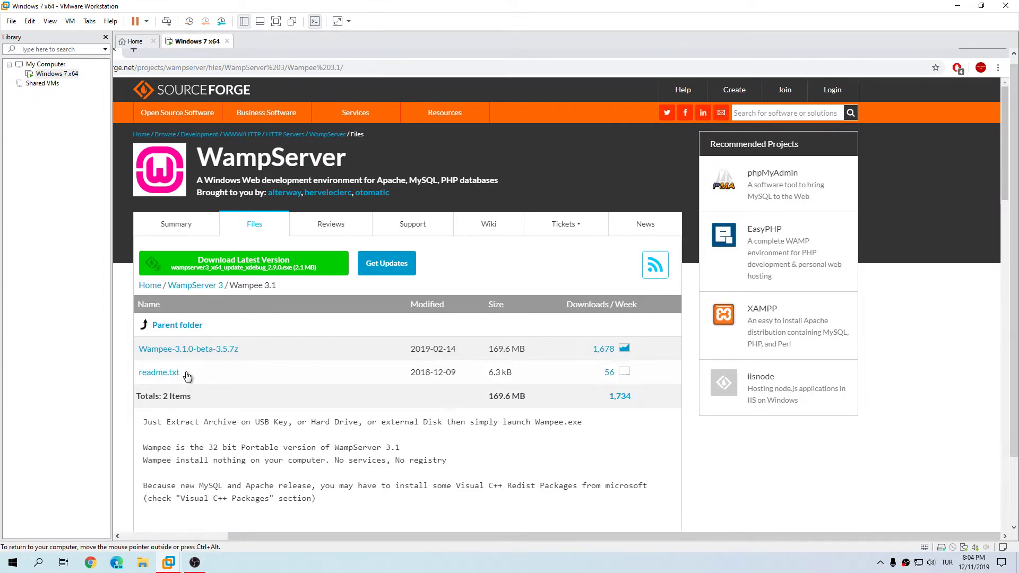
left_click(175, 326)
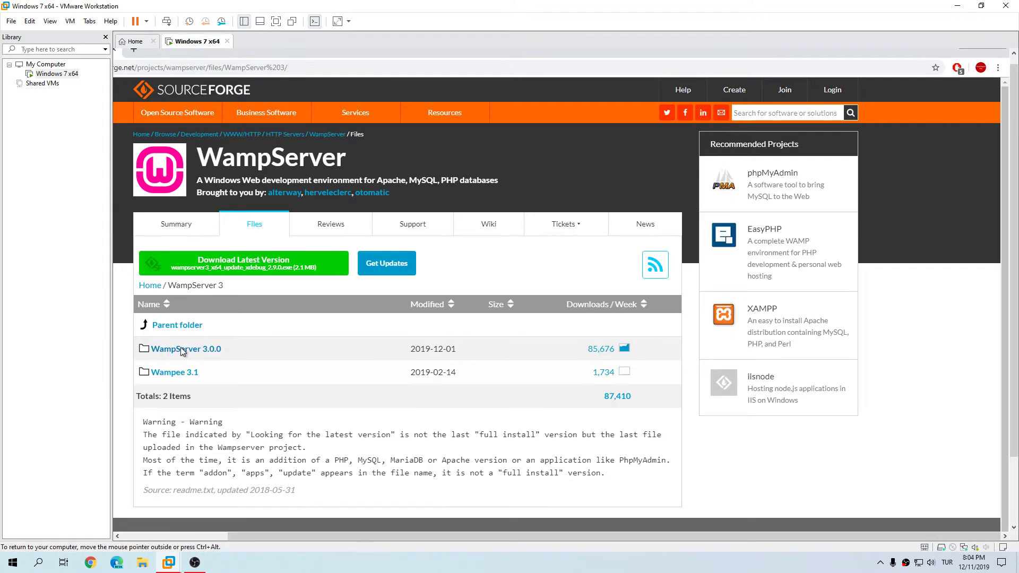
left_click(180, 349)
scroll(181, 348, "down", 1)
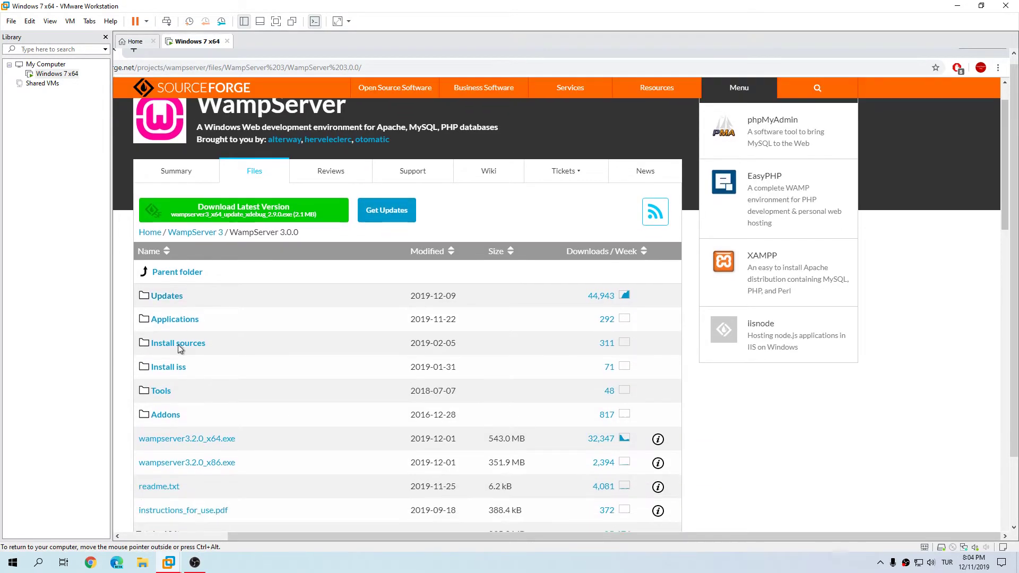
scroll(181, 350, "down", 1)
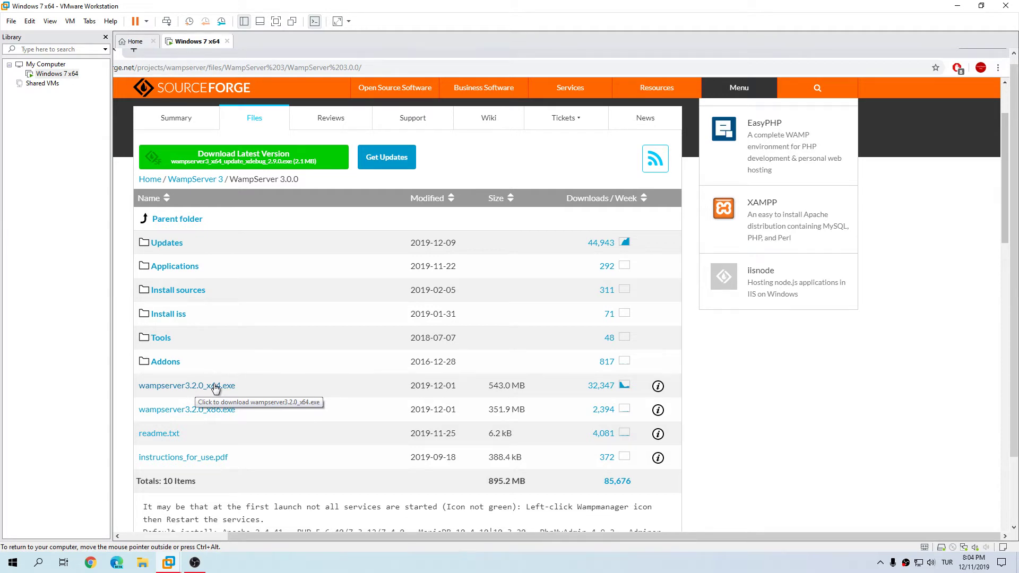
left_click(215, 387)
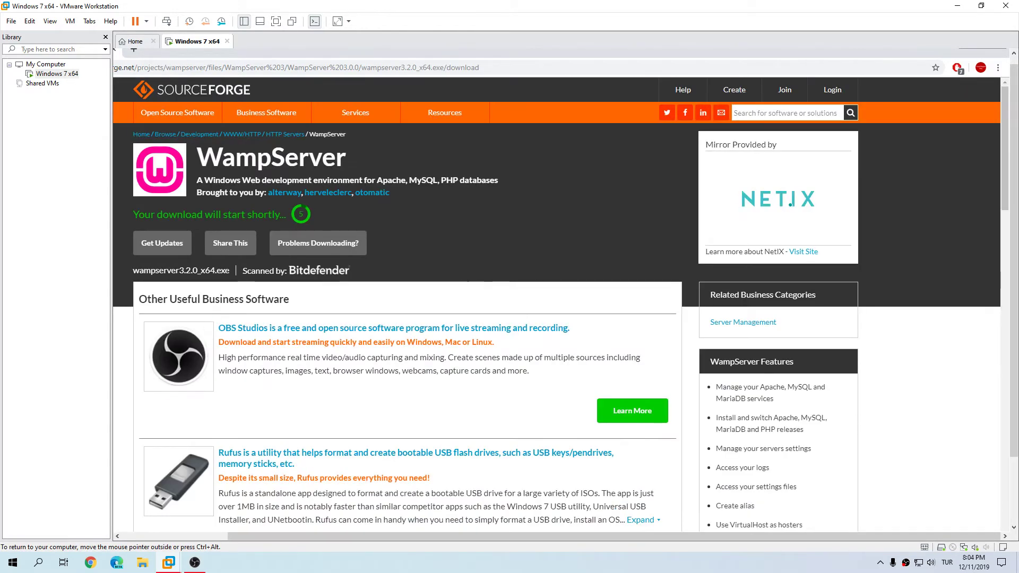
- Return to the virtual machine's desktop and run the wampserver3.2.0_x64 installer as administrator
key("super+d")
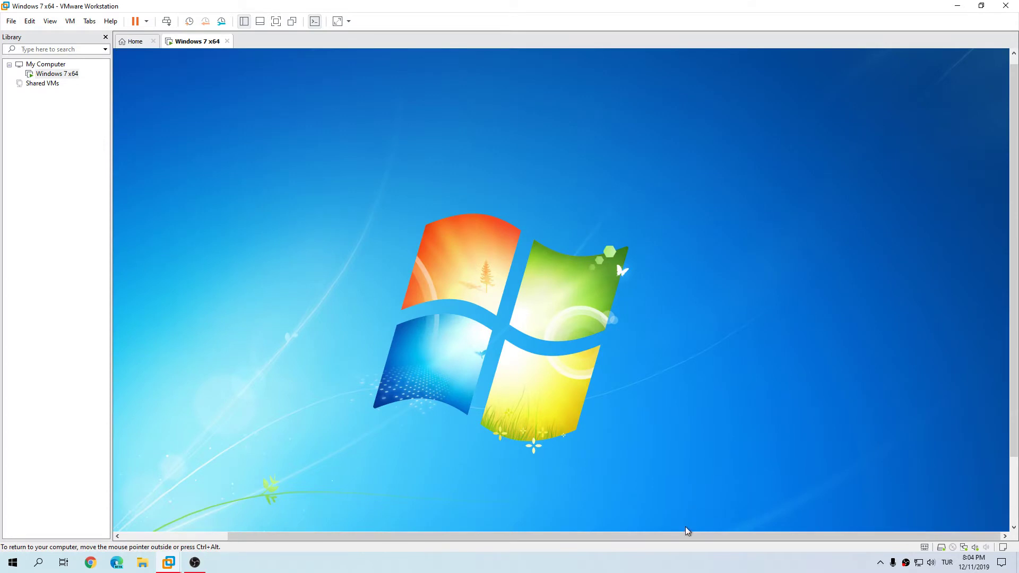
left_click_drag(687, 537, 580, 536)
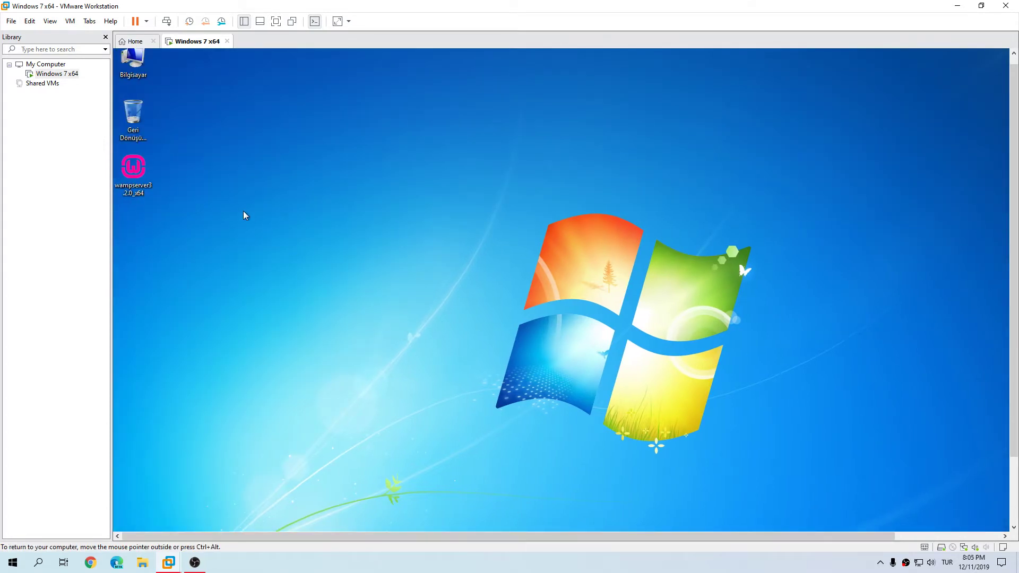
left_click_drag(290, 326, 239, 296)
right_click(289, 243)
left_click(321, 271)
right_click(239, 222)
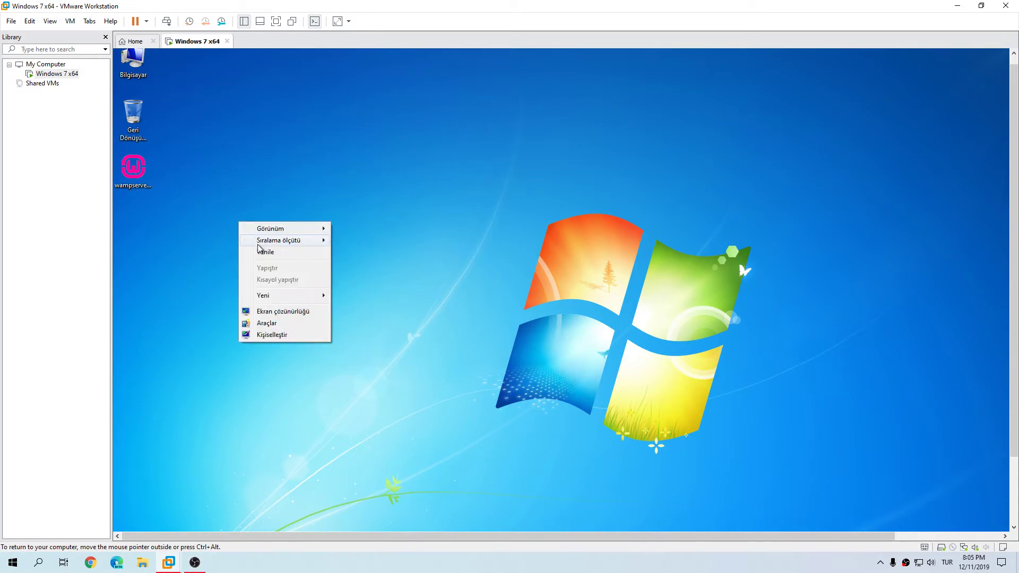
left_click(266, 251)
right_click(127, 172)
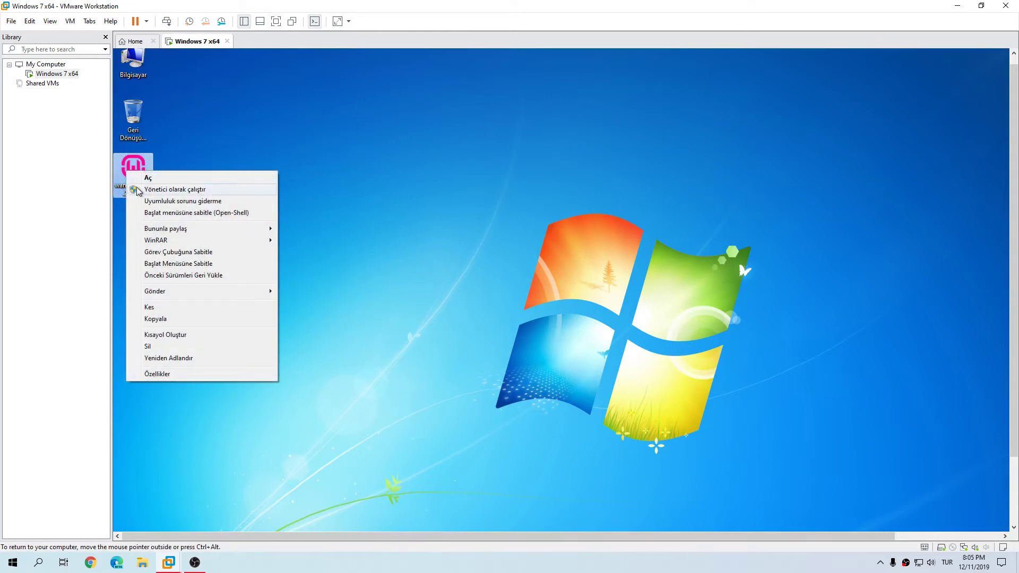
left_click(138, 190)
right_click(211, 184)
left_click(226, 212)
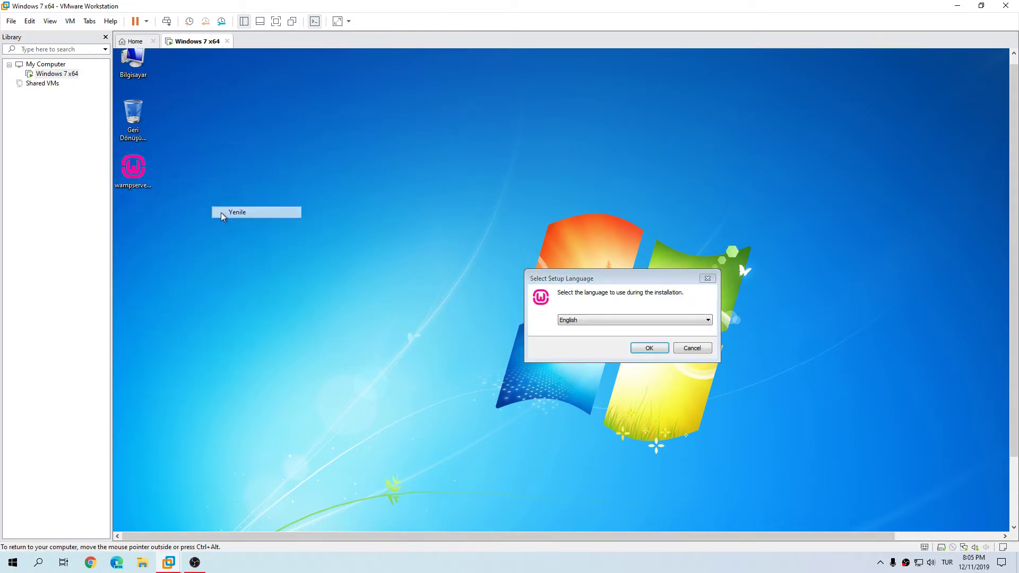
- Start the Wampserver64 3.2.0 setup in English and accept the license agreement
left_click(644, 348)
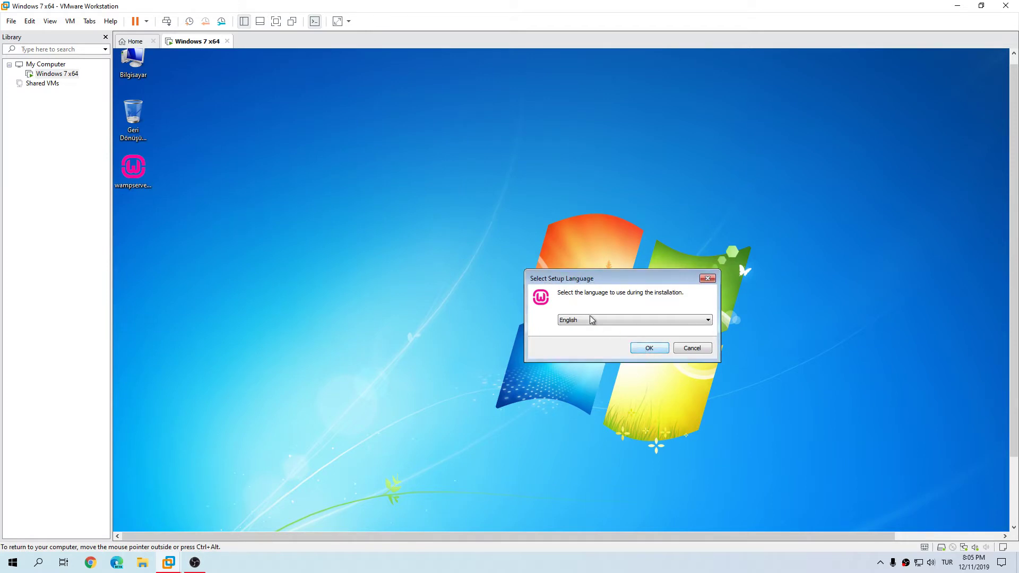
left_click(651, 349)
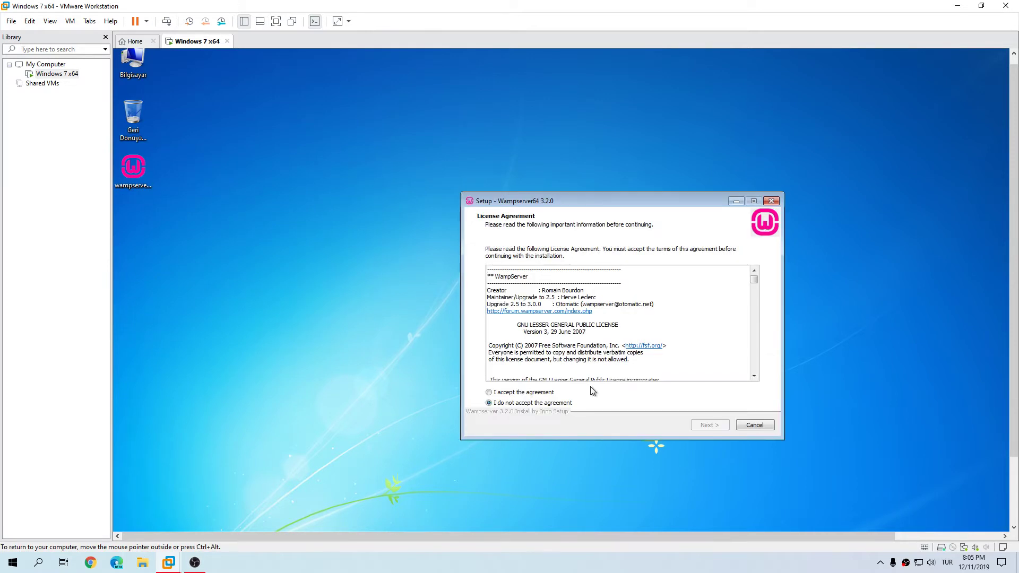
left_click(552, 397)
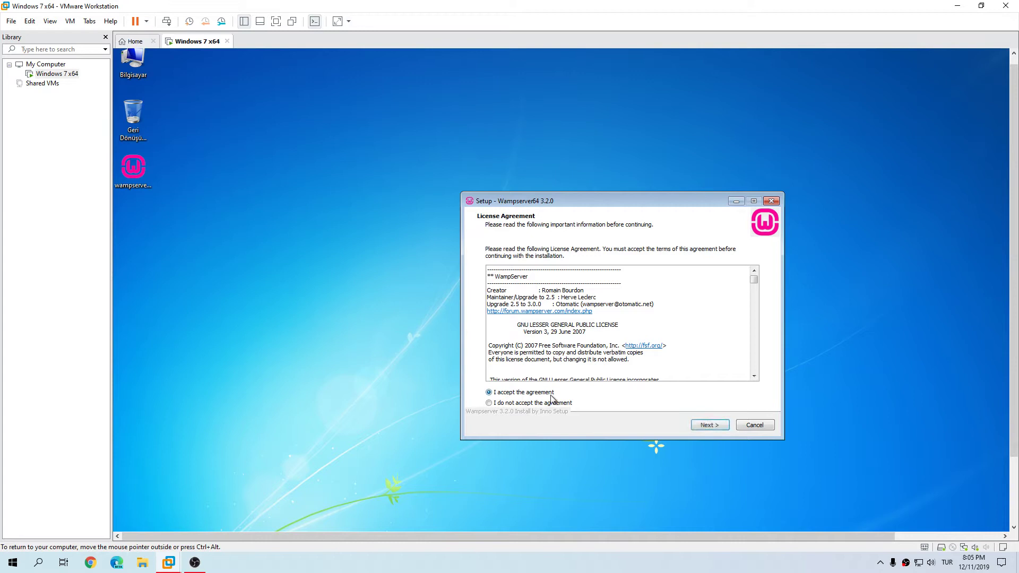
left_click(706, 426)
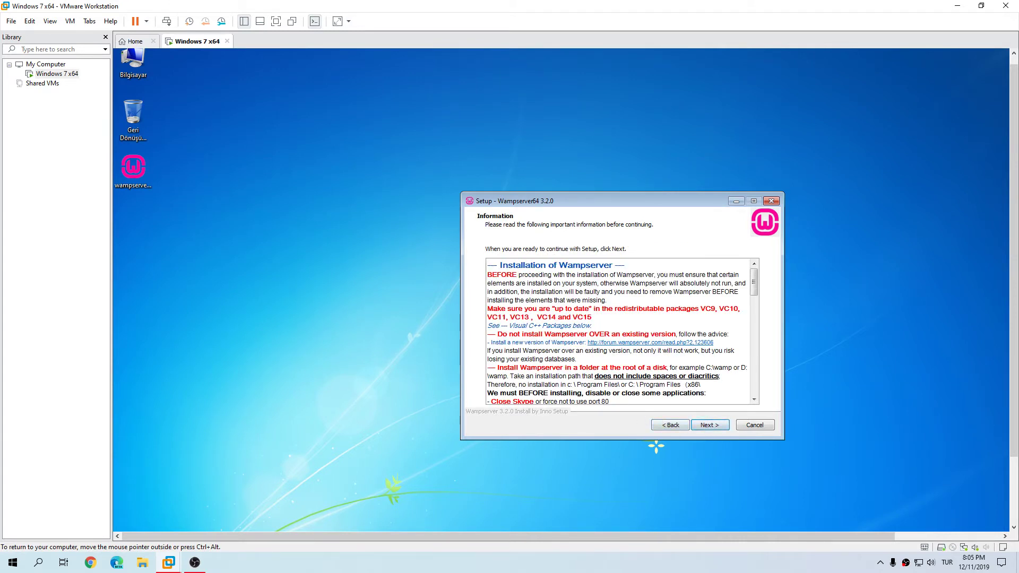
- Review the setup's installation prerequisites and its list of required Visual C++ packages
scroll(621, 331, "down", 10)
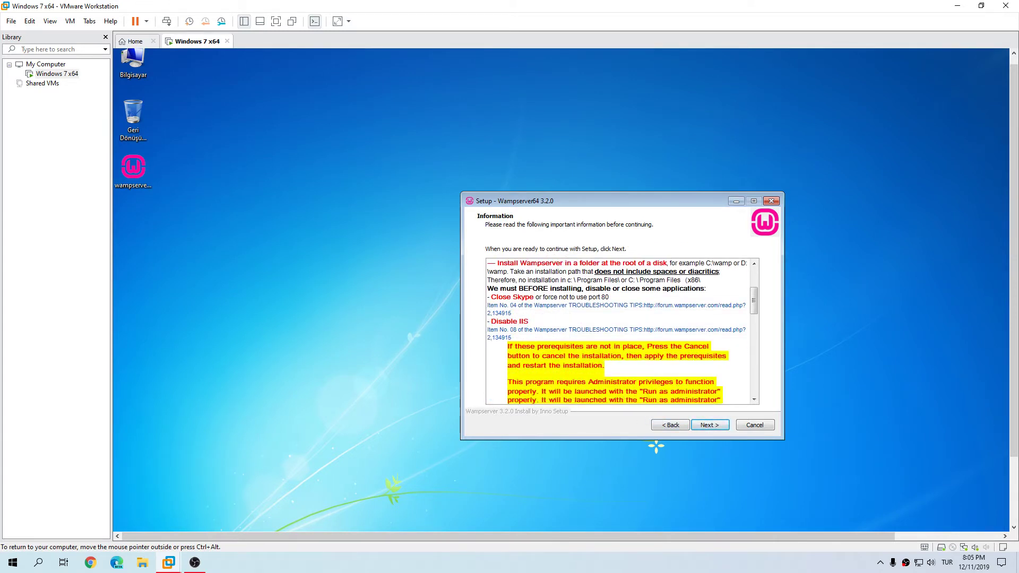
scroll(621, 331, "down", 2)
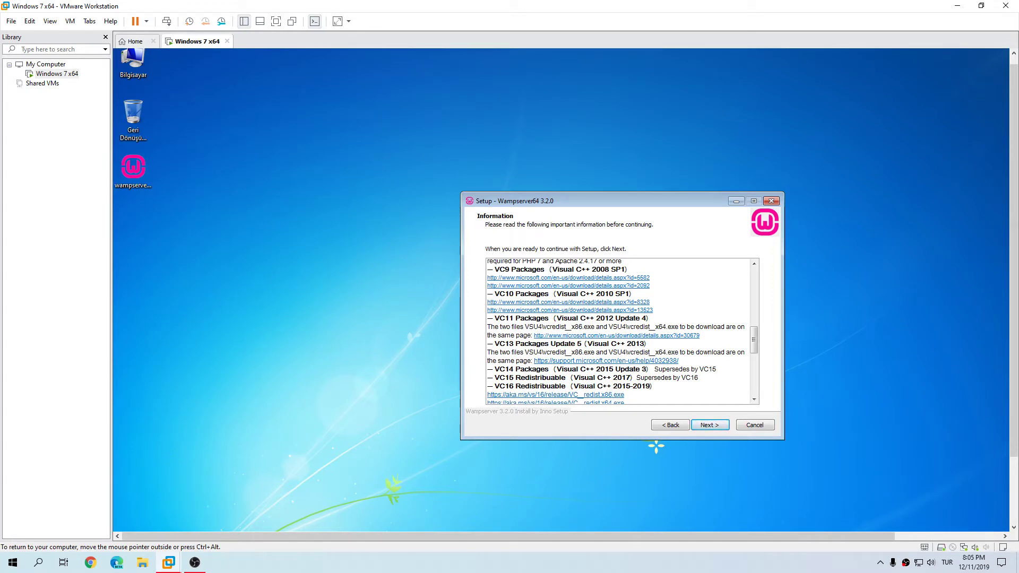
left_click(710, 425)
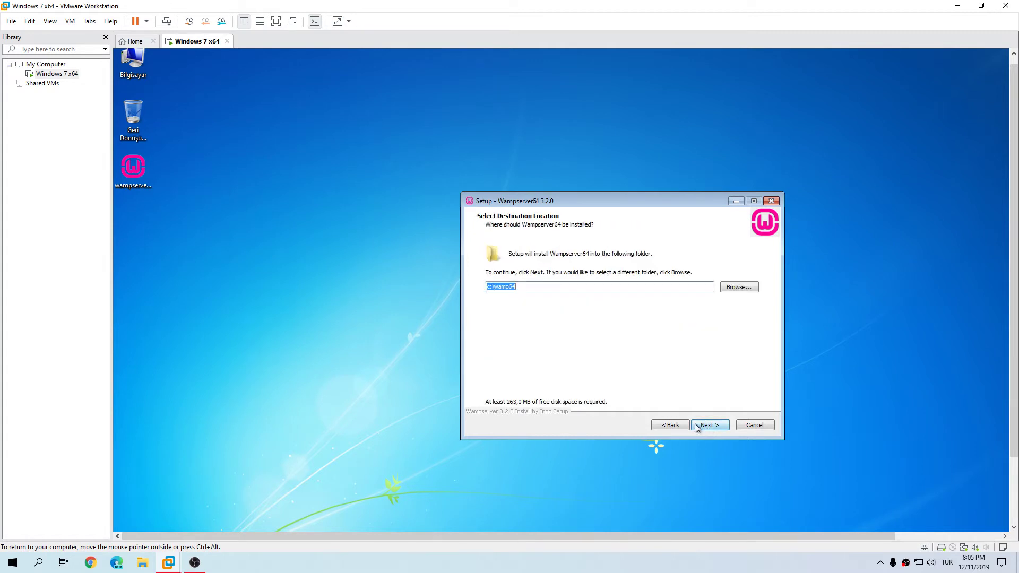
left_click(666, 426)
scroll(556, 375, "down", 1)
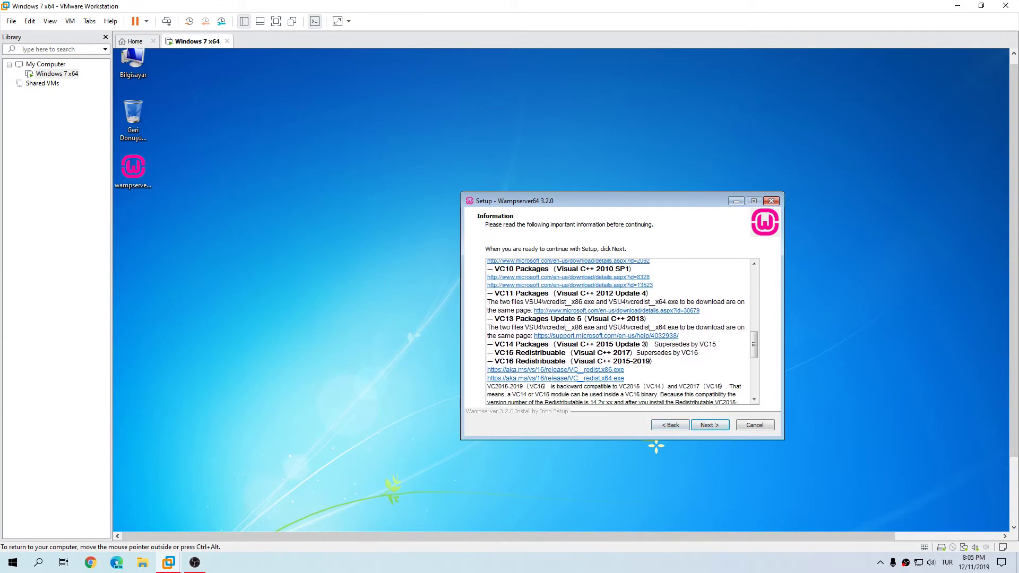
scroll(620, 331, "down", 1)
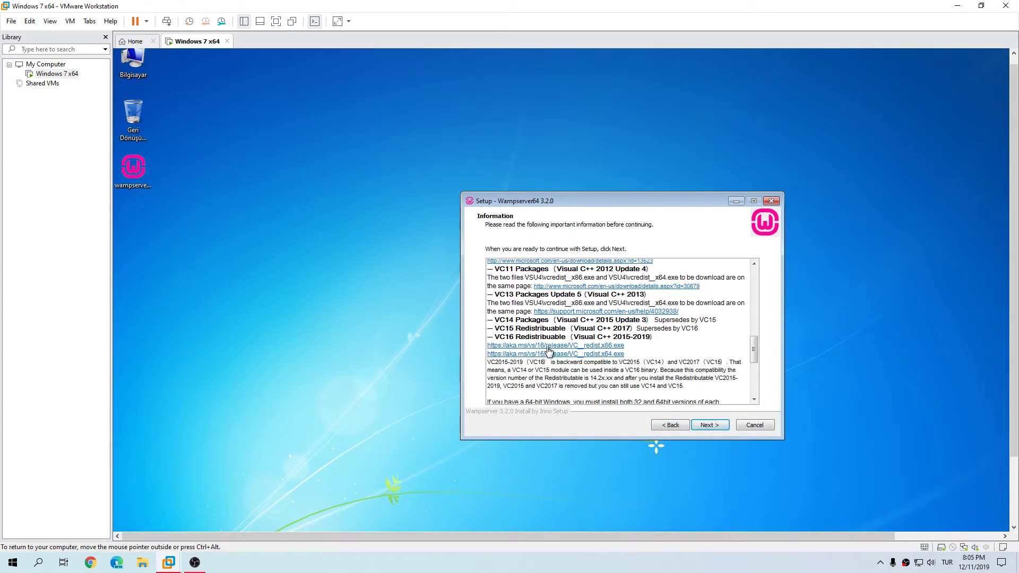
scroll(550, 351, "up", 1)
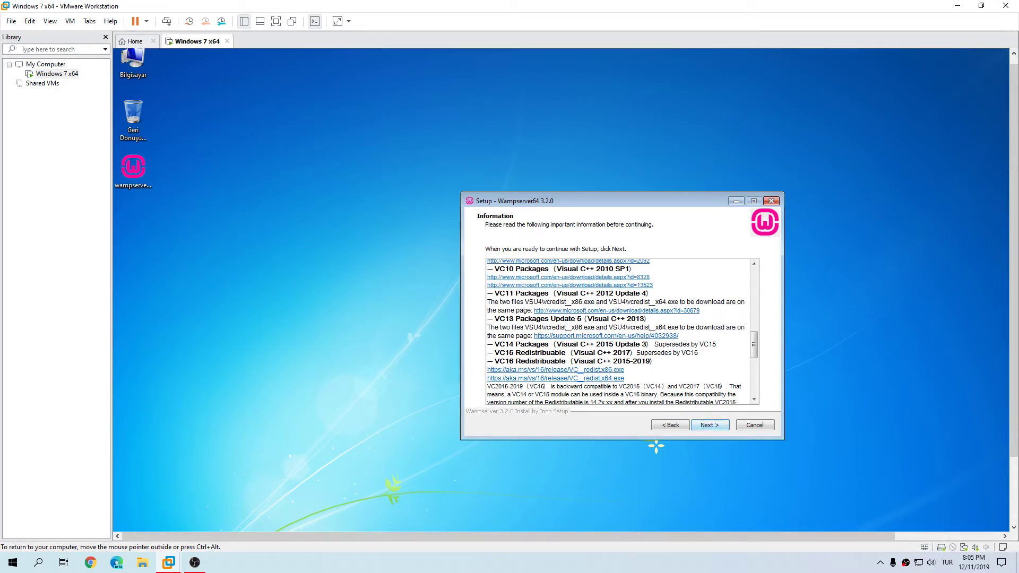
scroll(620, 332, "up", 3)
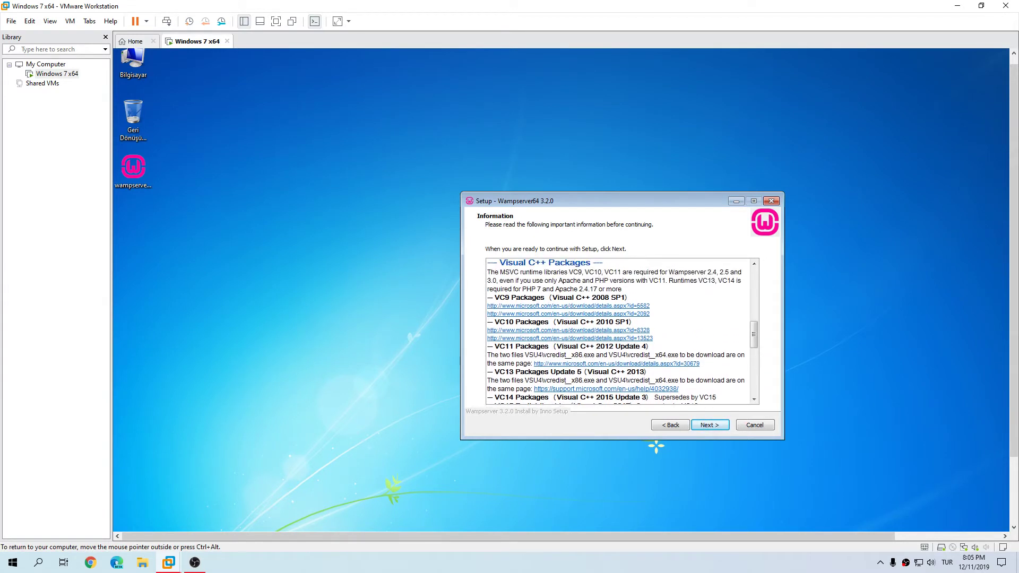
scroll(621, 332, "down", 2)
- Keep c:\wamp64 as the installation folder and proceed to the component selection
left_click(706, 425)
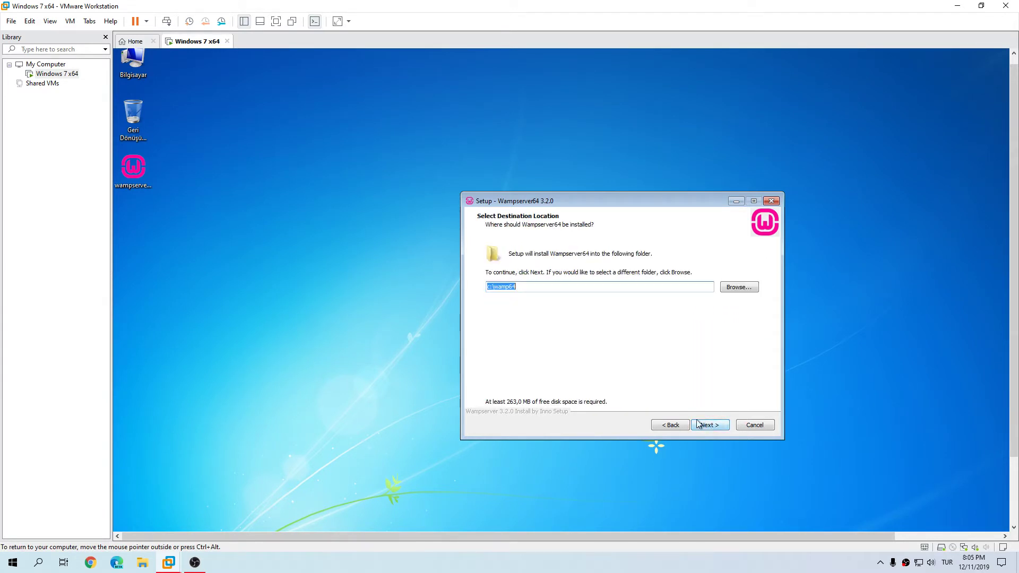
left_click(712, 425)
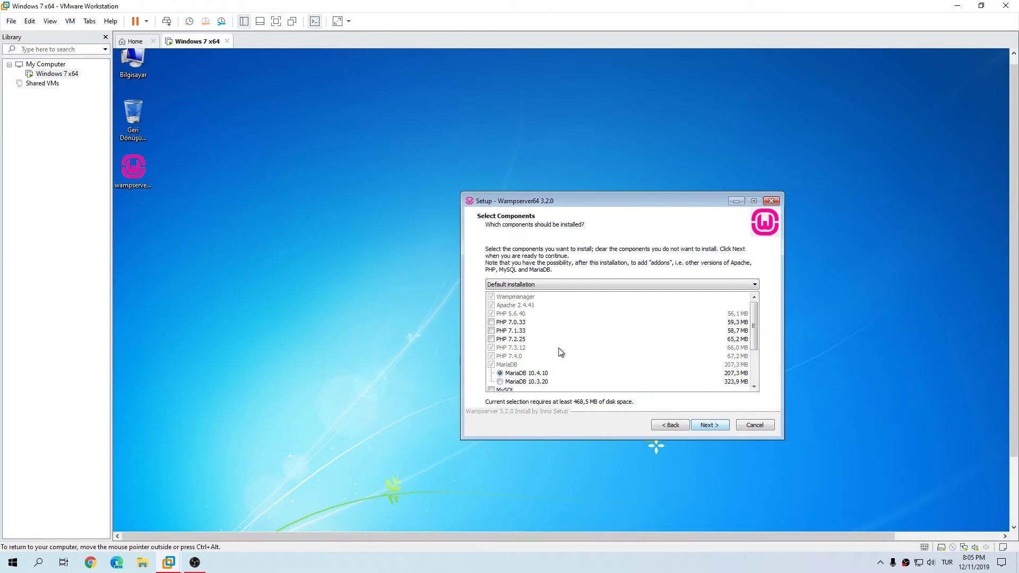
left_click(670, 425)
left_click(670, 425)
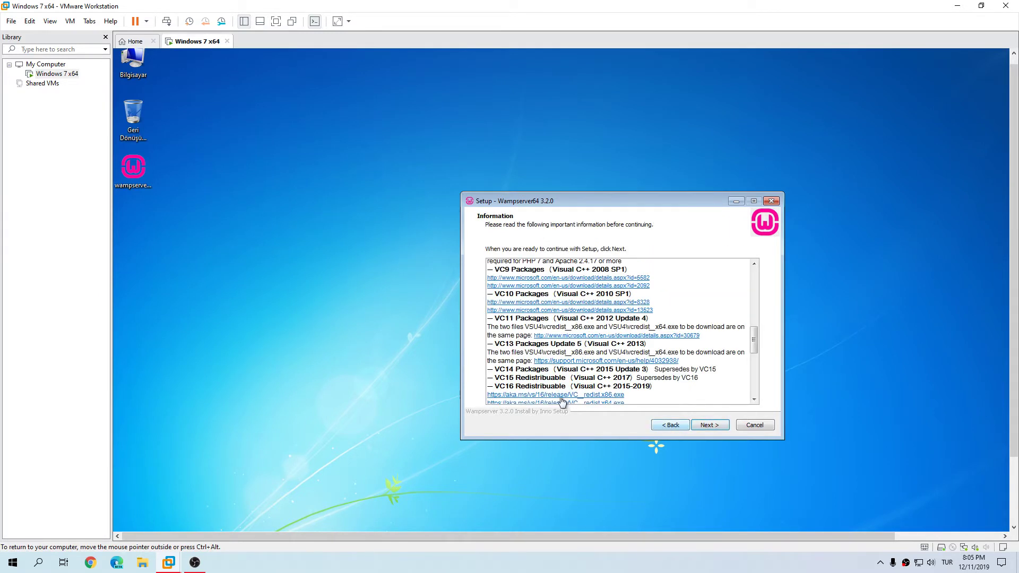
left_click(711, 425)
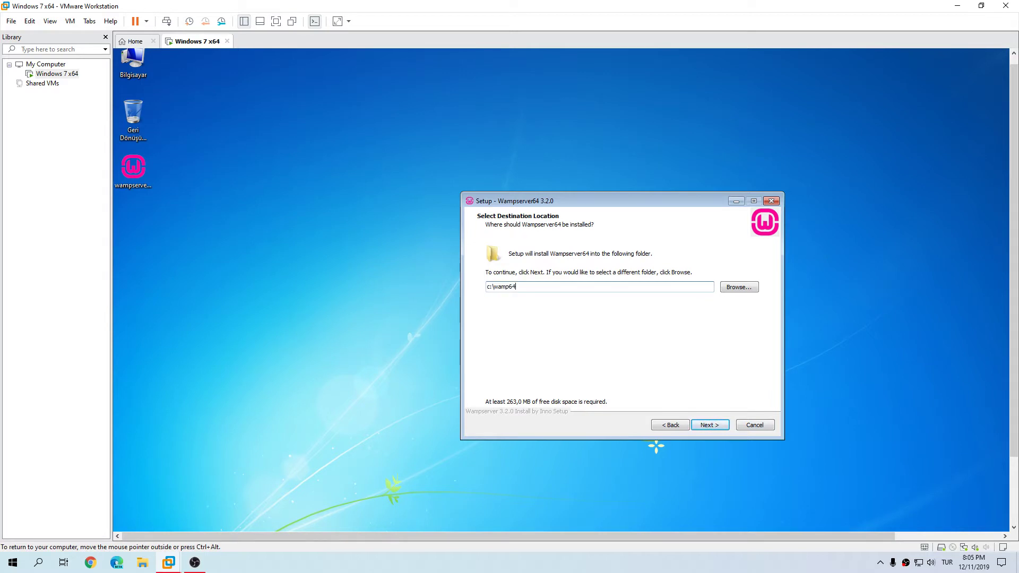
left_click(709, 425)
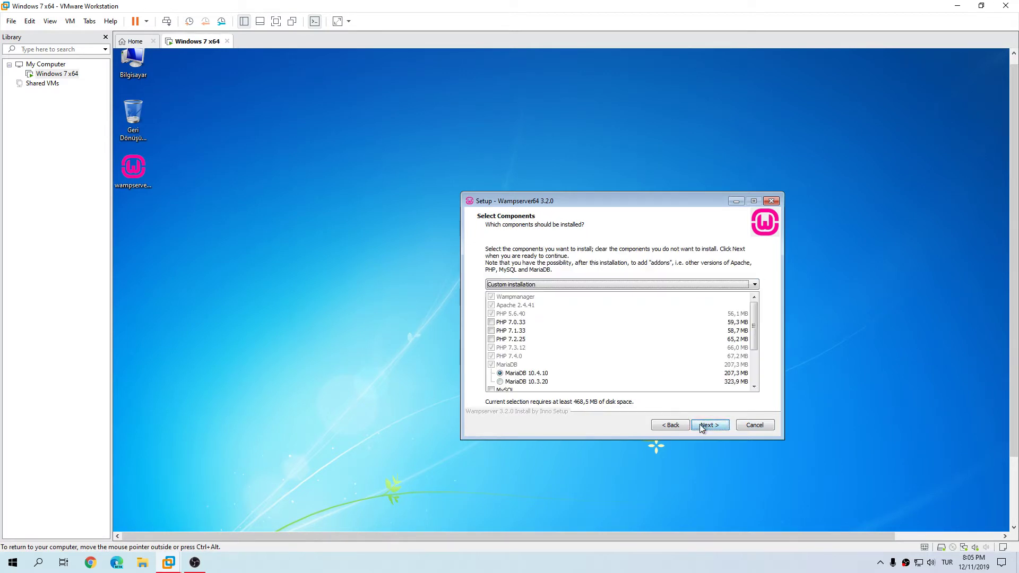
- Review the component list, keep MariaDB 10.4.10 and the preselected PHP versions, and start the installation
left_click_drag(756, 343, 756, 378)
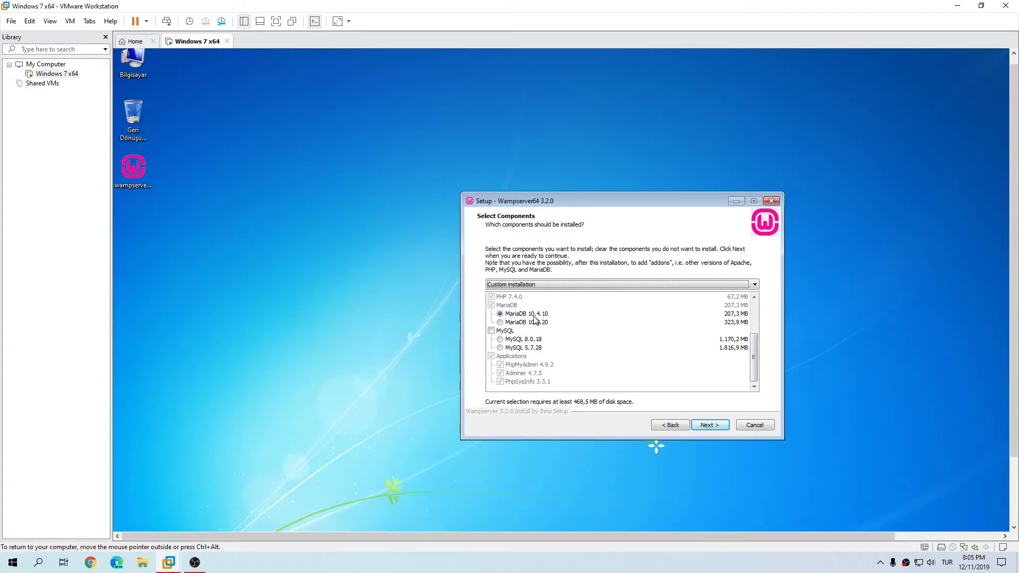
left_click(536, 316)
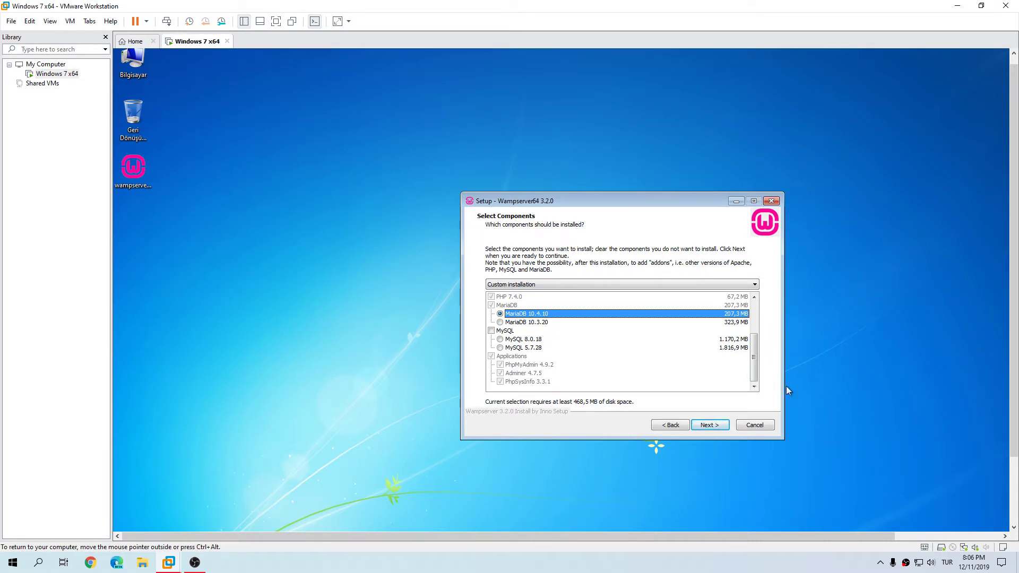
mouse_move(756, 366)
left_mouse_down()
mouse_move(769, 328)
mouse_move(756, 363)
left_mouse_up()
left_click_drag(756, 365, 764, 334)
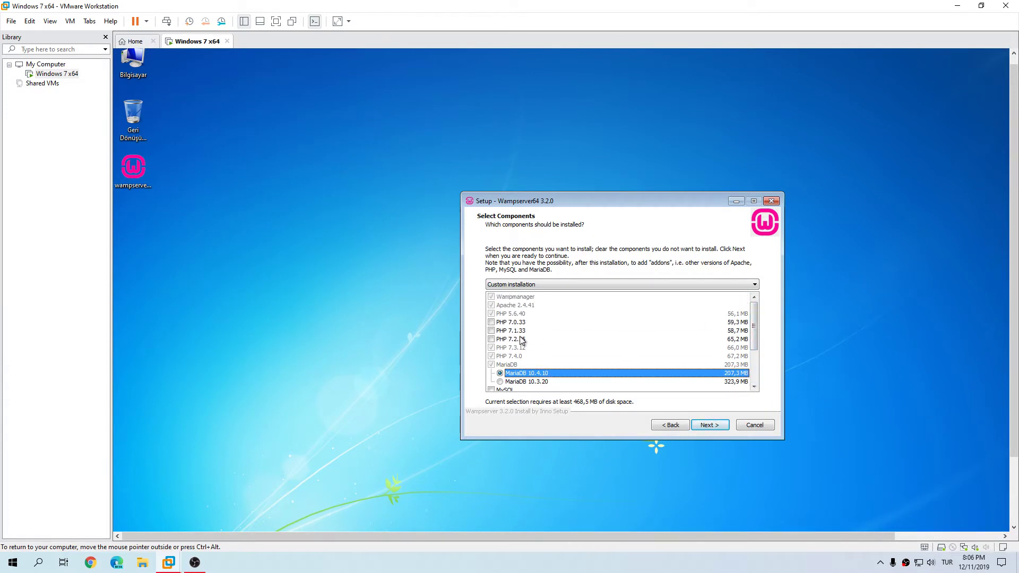
left_click(517, 349)
left_click(516, 357)
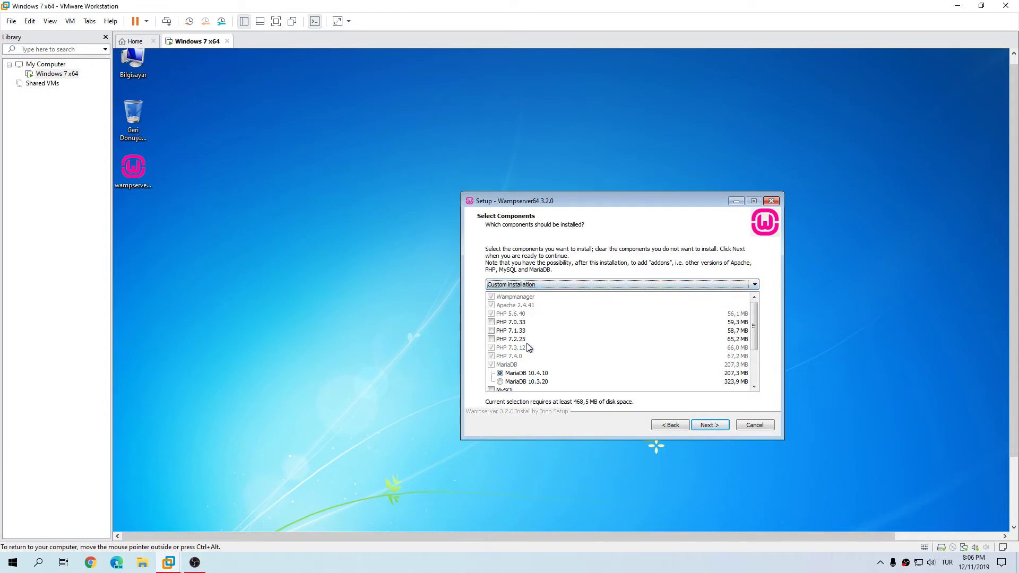
left_click(523, 314)
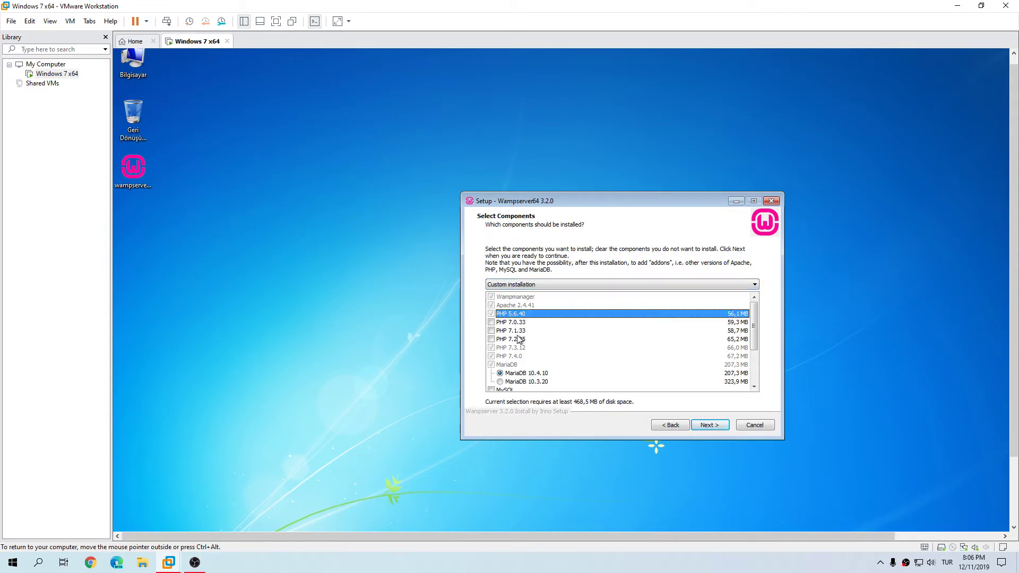
left_click_drag(756, 335, 757, 374)
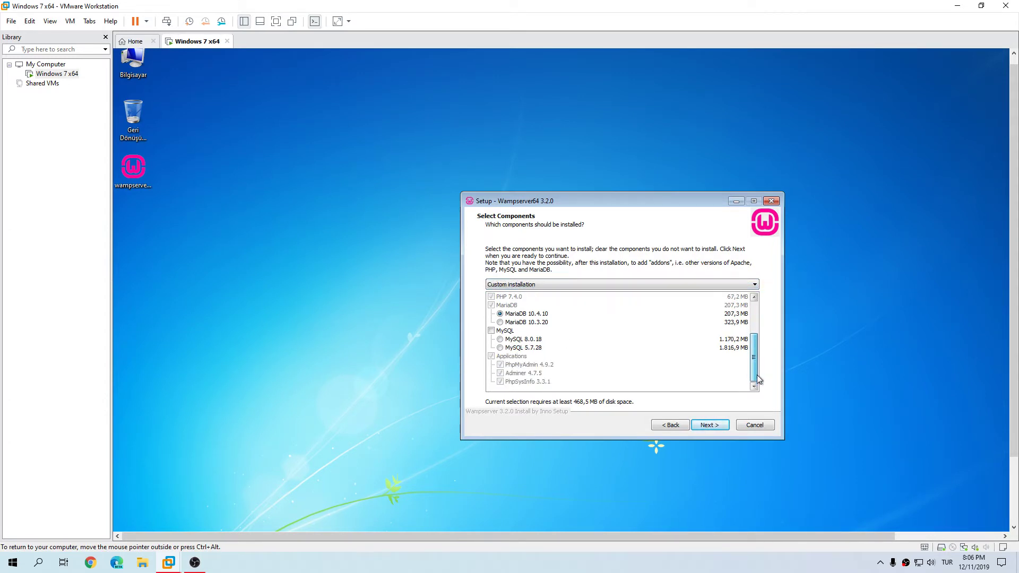
left_click(697, 426)
left_click(704, 425)
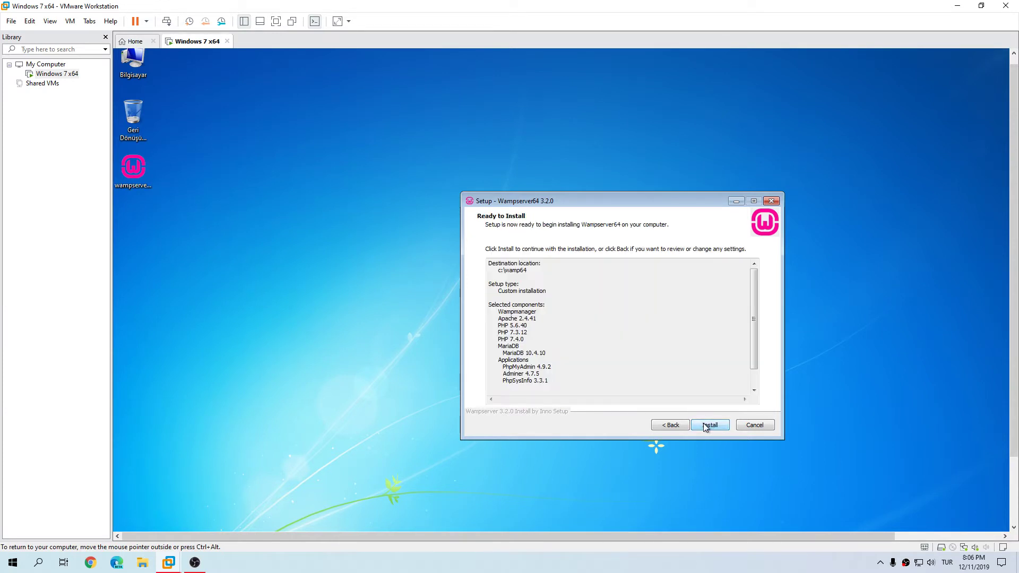
left_click(706, 427)
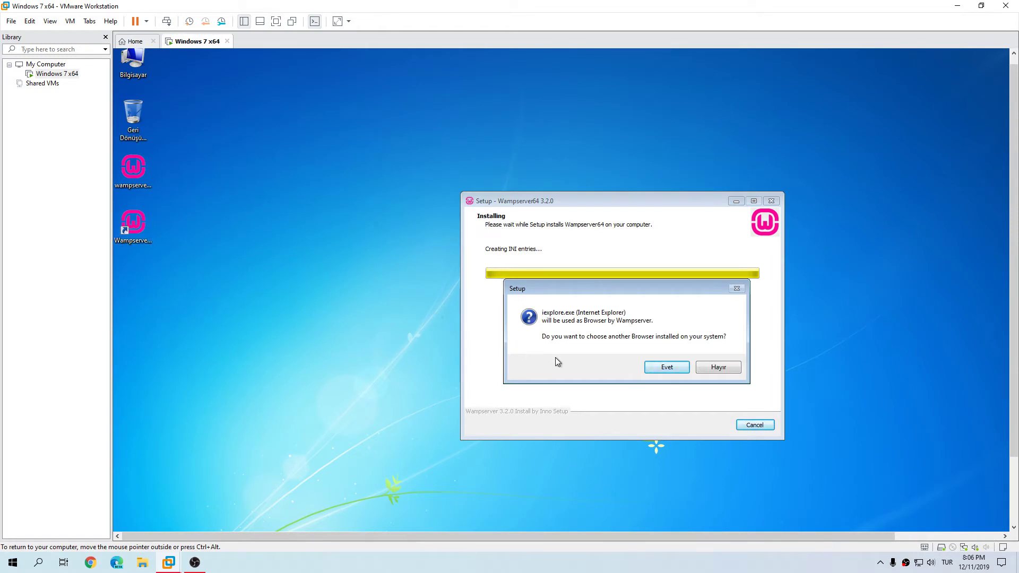
- Choose to use another browser with Wampserver and go to the Yerel Disk (C:) drive
left_click(668, 367)
left_click(651, 232)
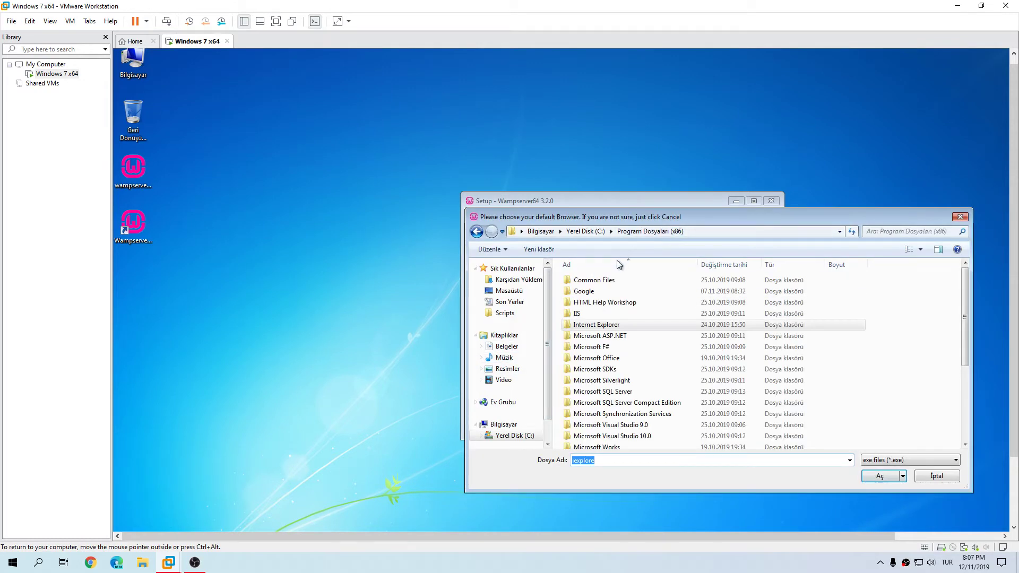
left_click(589, 232)
left_click(597, 324)
key("Delete")
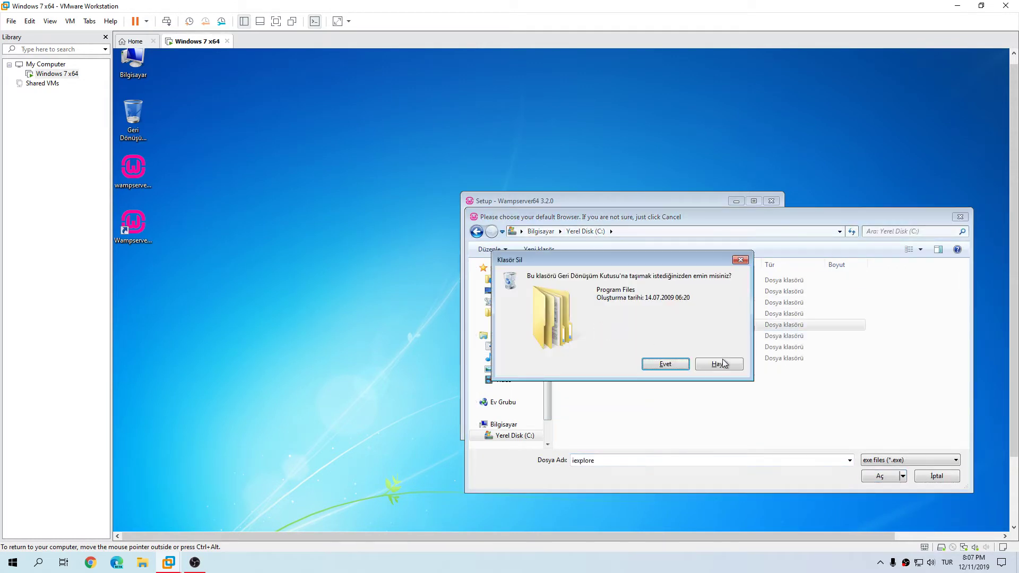
left_click(719, 364)
double_click(610, 314)
key("BackSpace")
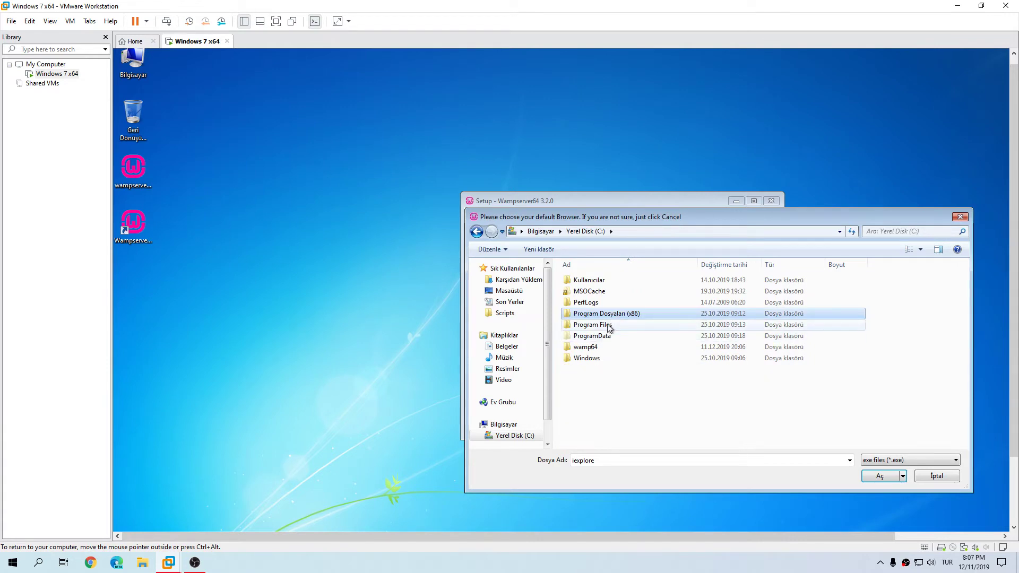
double_click(609, 325)
key("BackSpace")
- Set Chrome from the Google folder in Program Dosyaları (x86) as Wampserver's browser, and keep Notepad as its text editor
double_click(605, 313)
double_click(589, 291)
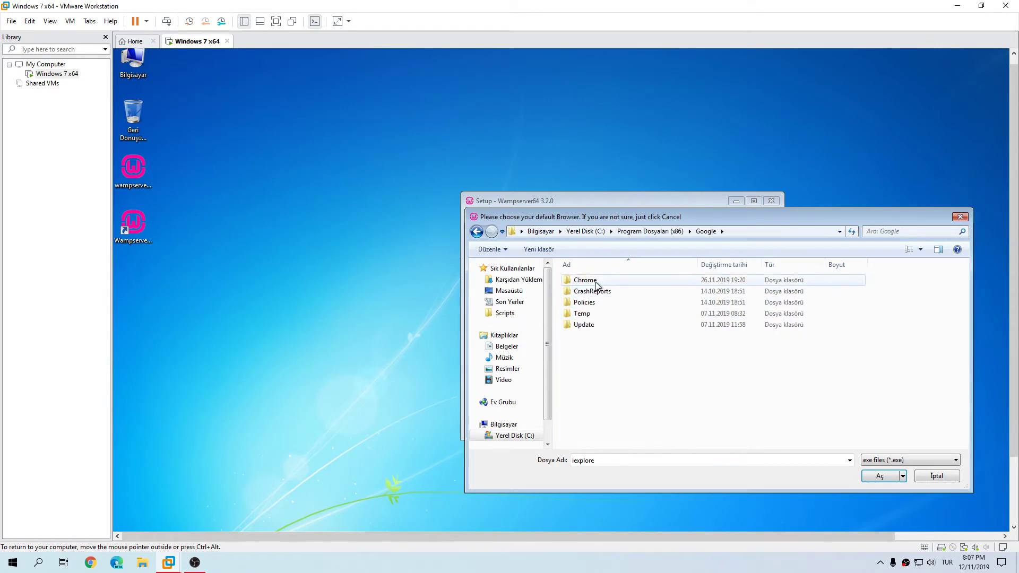
double_click(595, 282)
double_click(596, 282)
double_click(596, 312)
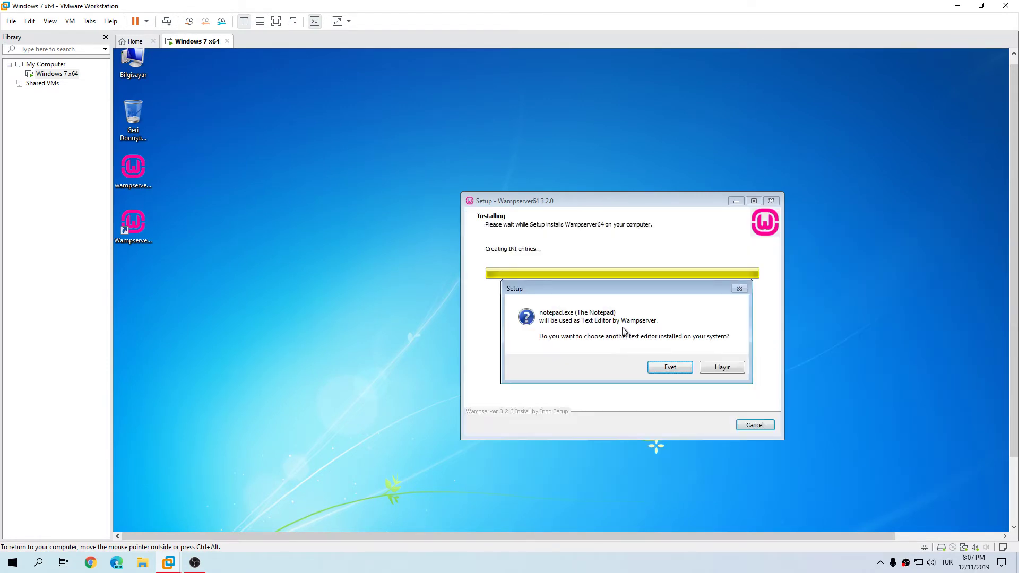
left_click(729, 365)
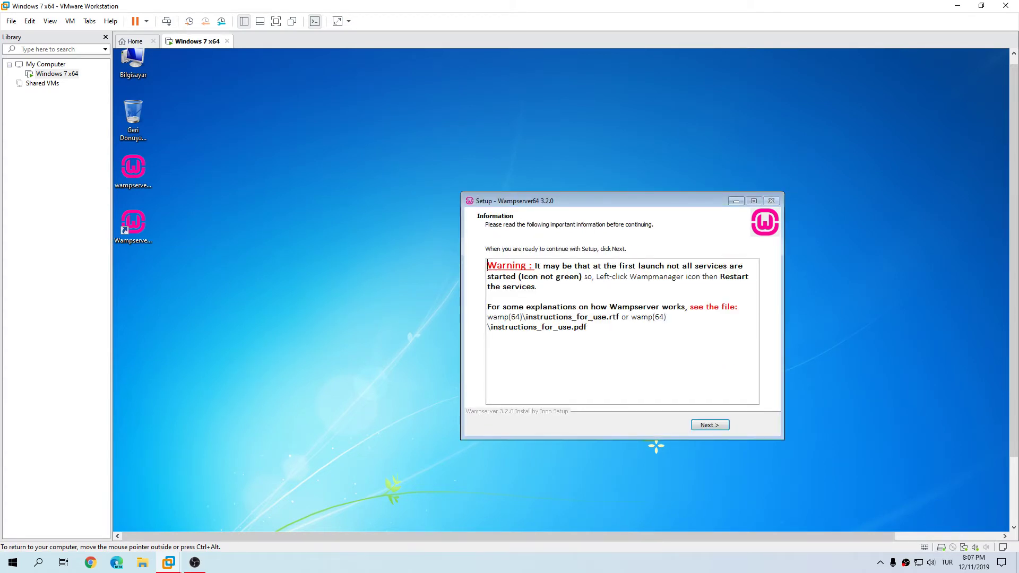
- Read the warning about services at first launch and the advice on restarting them
left_click_drag(532, 266, 643, 265)
left_click(644, 265)
left_click_drag(537, 277, 575, 277)
left_click(582, 307)
left_click_drag(595, 277, 684, 277)
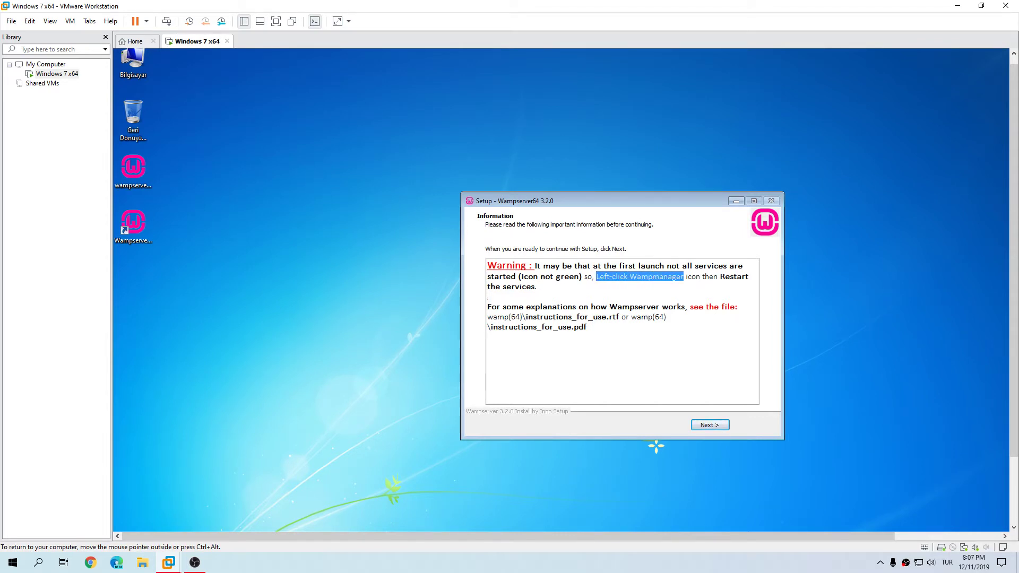
left_click(684, 277)
- Complete the Wampserver64 setup wizard and return to the virtual machine's desktop icons
scroll(1005, 440, "down", 3)
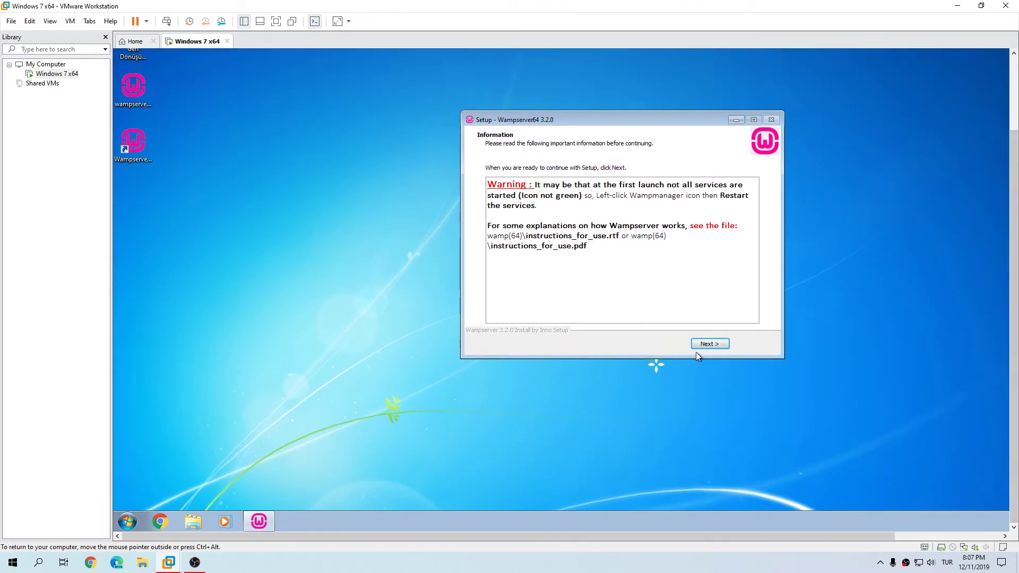
left_click(710, 344)
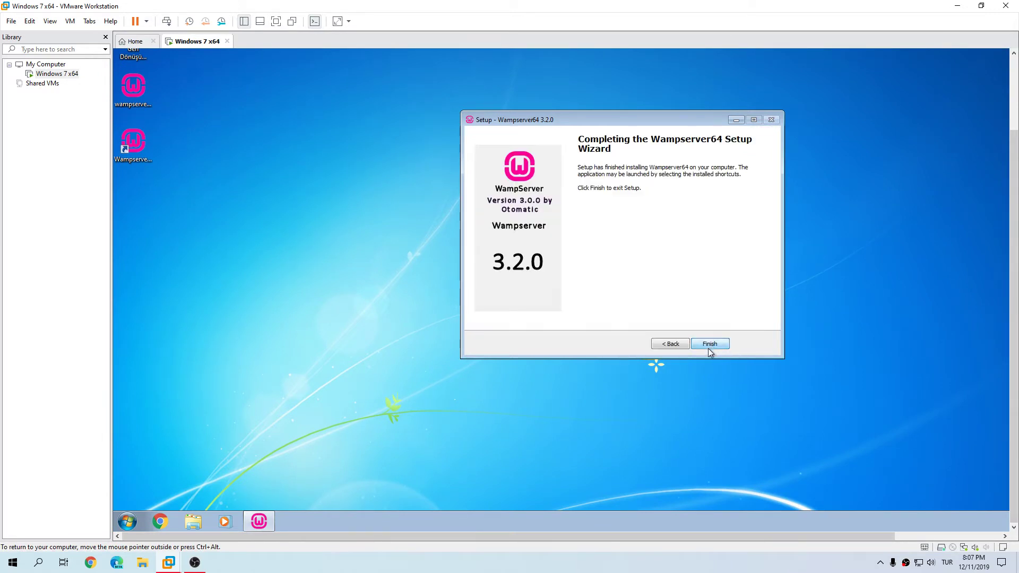
left_click(714, 345)
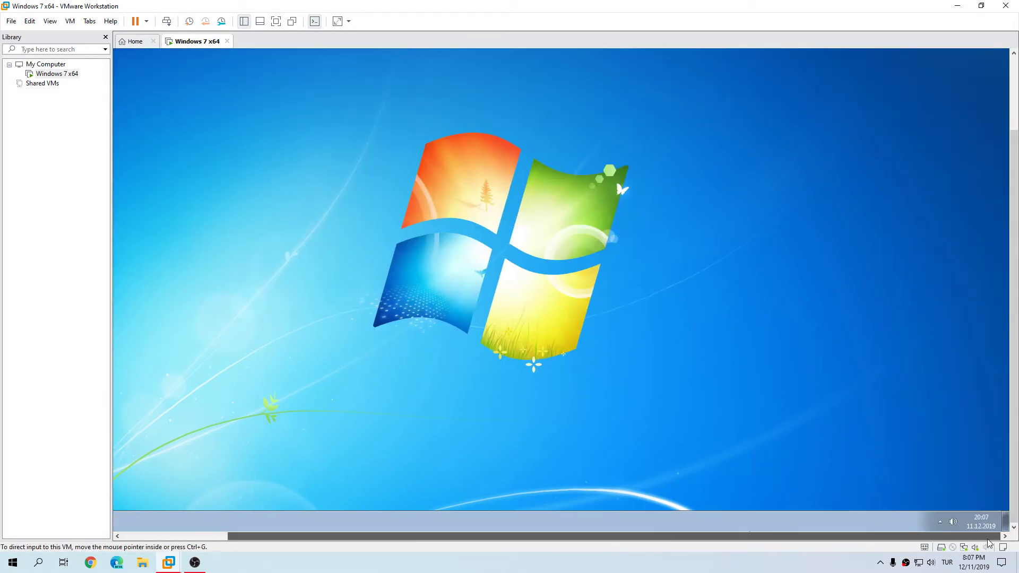
scroll(533, 428, "up", 3)
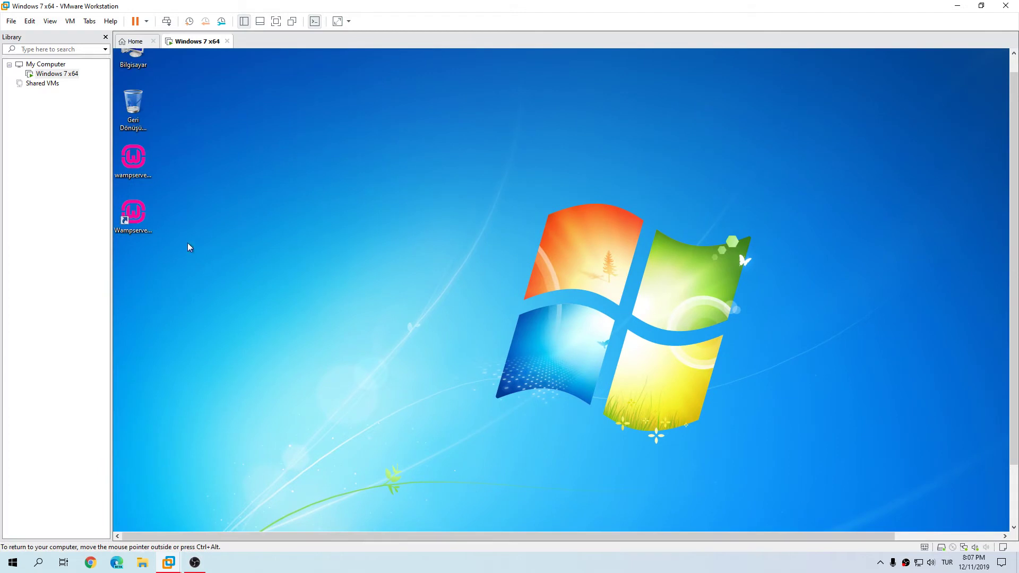
- Launch Wampserver64 from its desktop shortcut and open the WampServer menu from the virtual machine's hidden notification icons
right_click(138, 213)
left_click(181, 278)
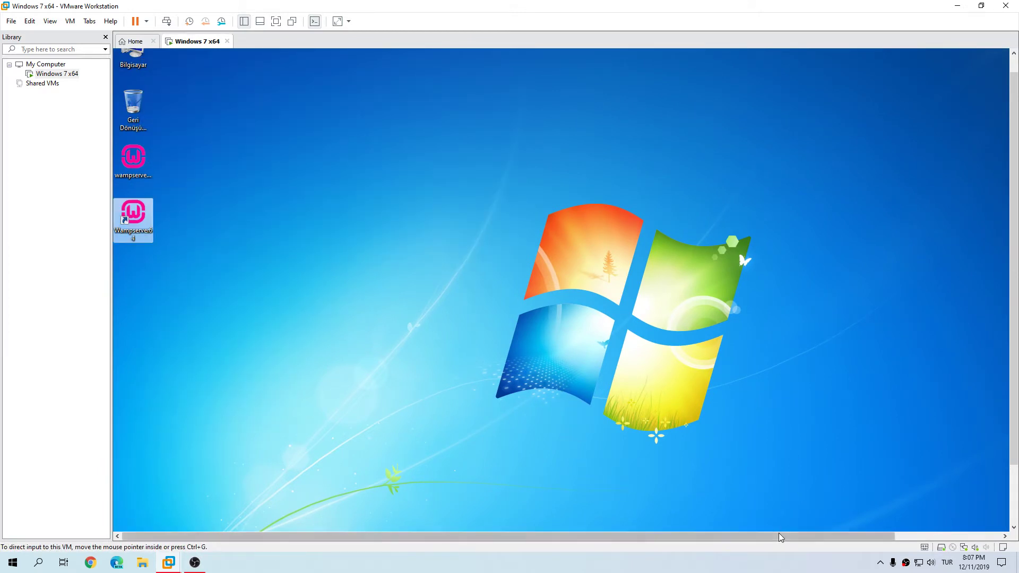
left_click_drag(830, 537, 934, 537)
scroll(1014, 478, "down", 3)
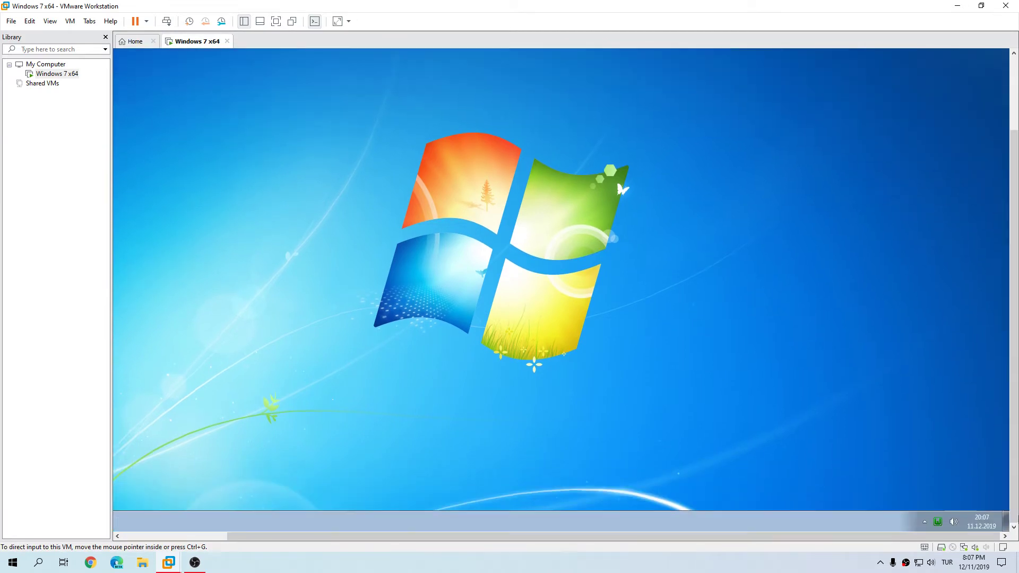
left_click(926, 523)
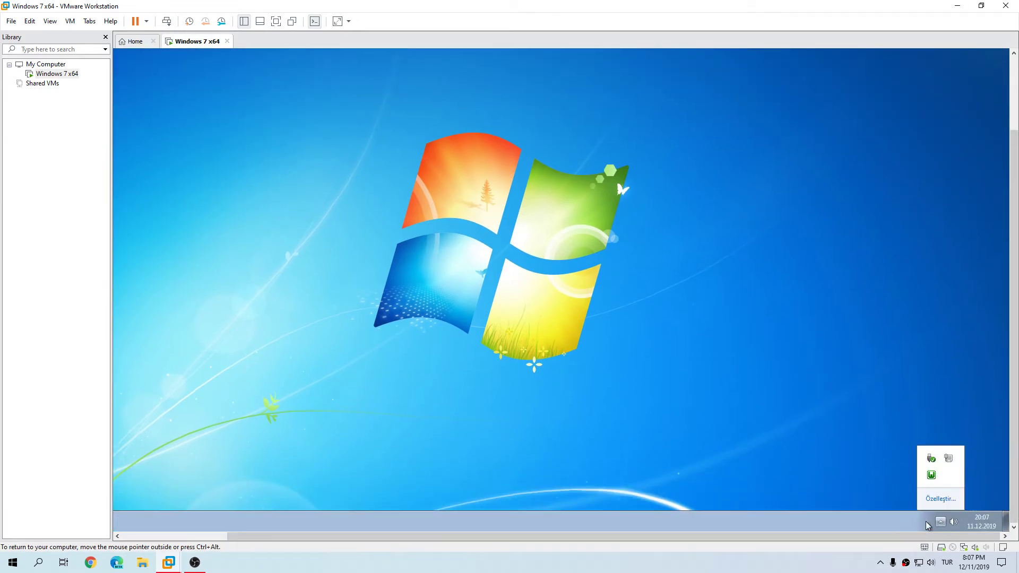
left_click(928, 479)
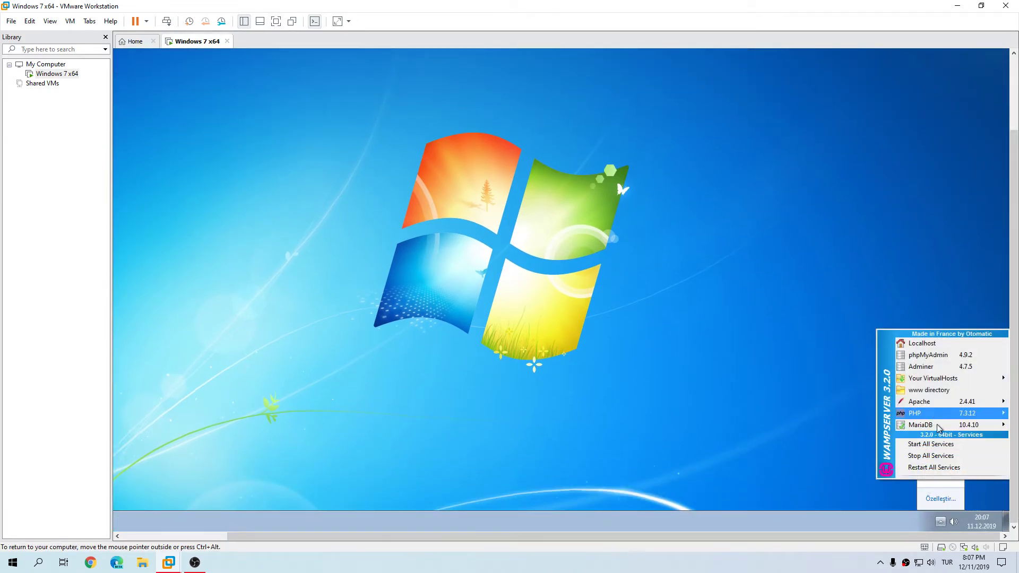
- View Apache's httpd-vhosts.conf file from the WampServer menu and close it
mouse_move(936, 380)
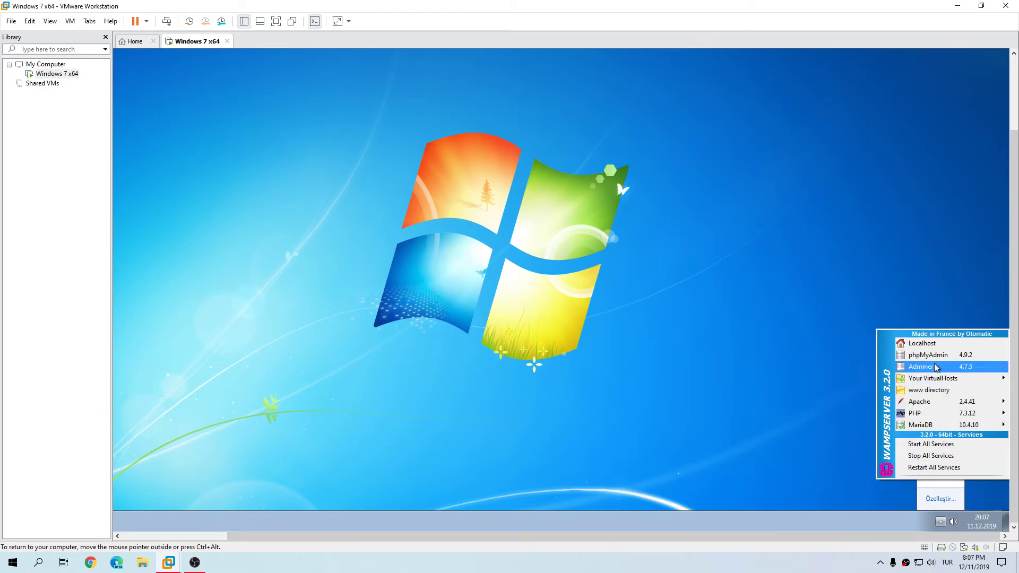
mouse_move(945, 402)
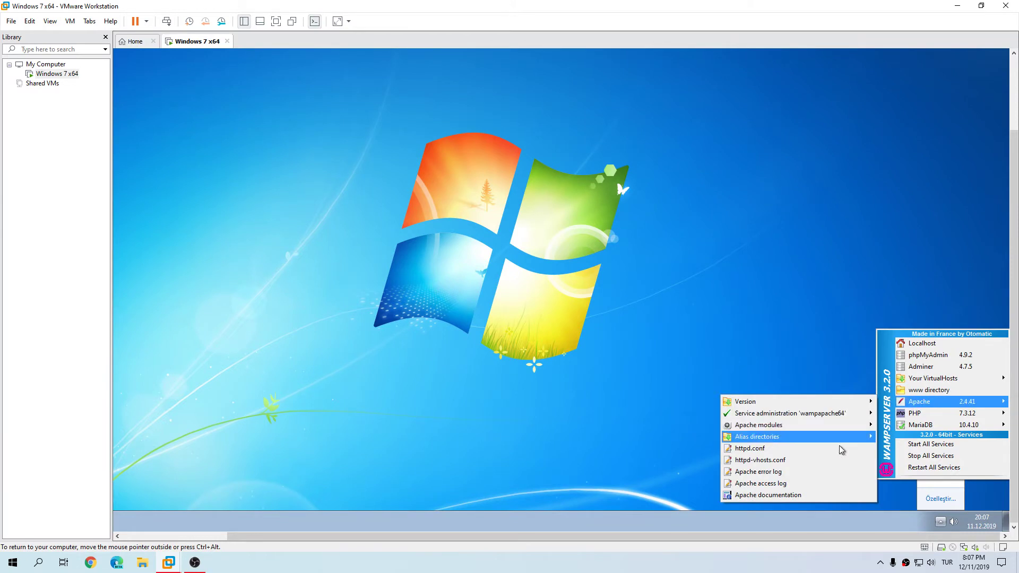
left_click(818, 467)
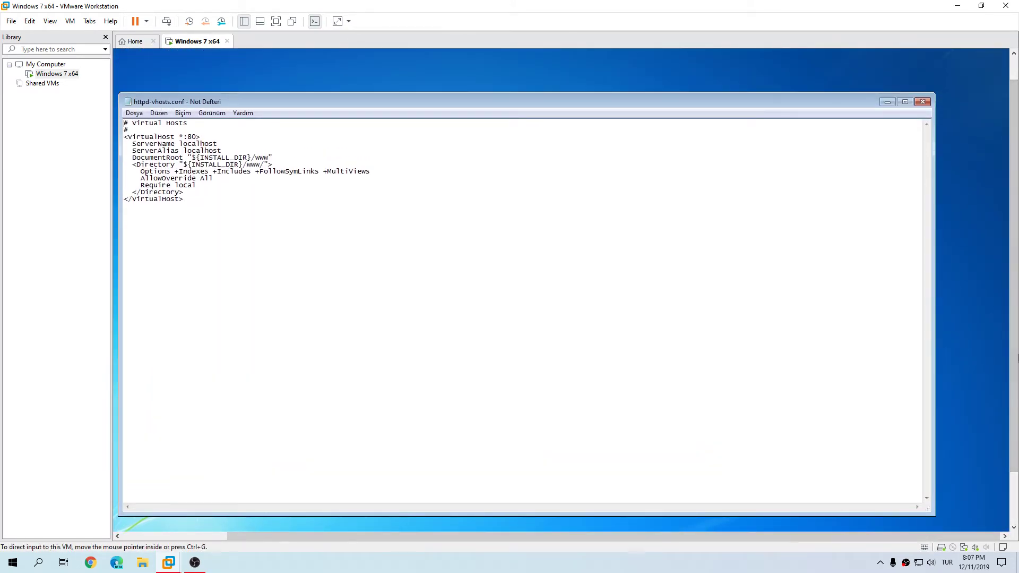
scroll(1011, 138, "up", 3)
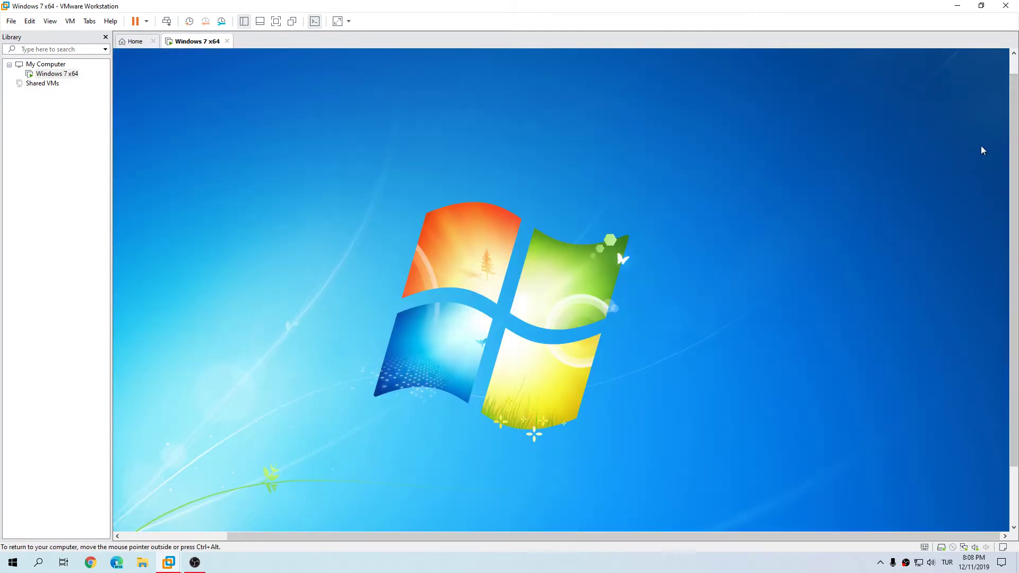
- Switch to Chrome in the virtual machine and load the localhost page
scroll(983, 151, "down", 2)
scroll(784, 537, "left", 3)
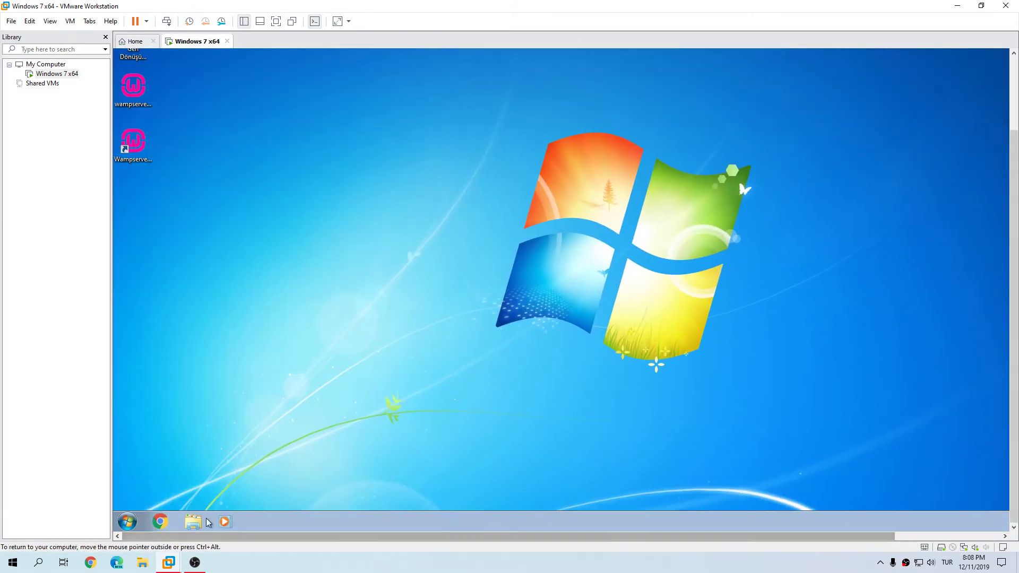
scroll(1011, 382, "up", 3)
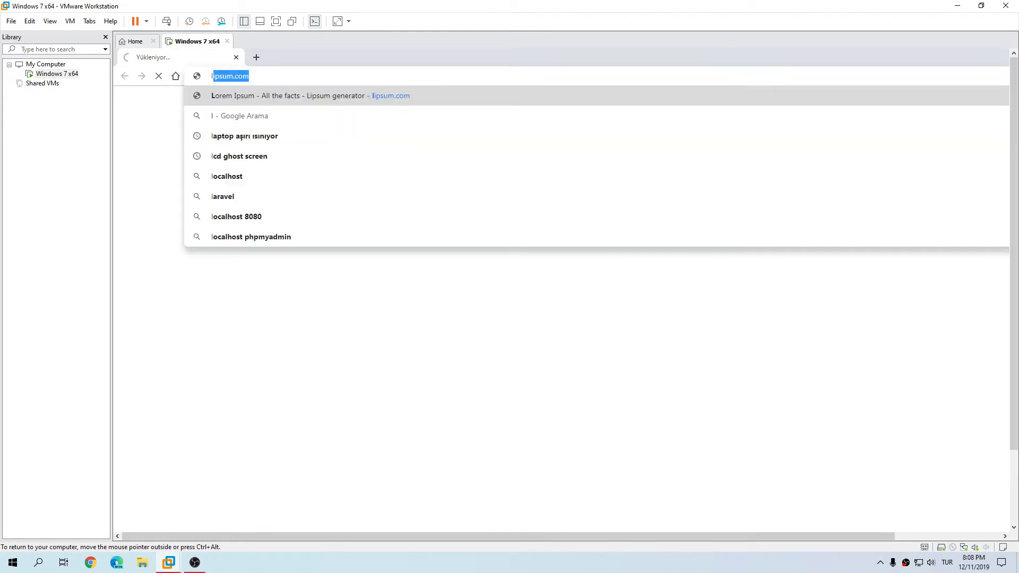
type("localhost")
key("Return")
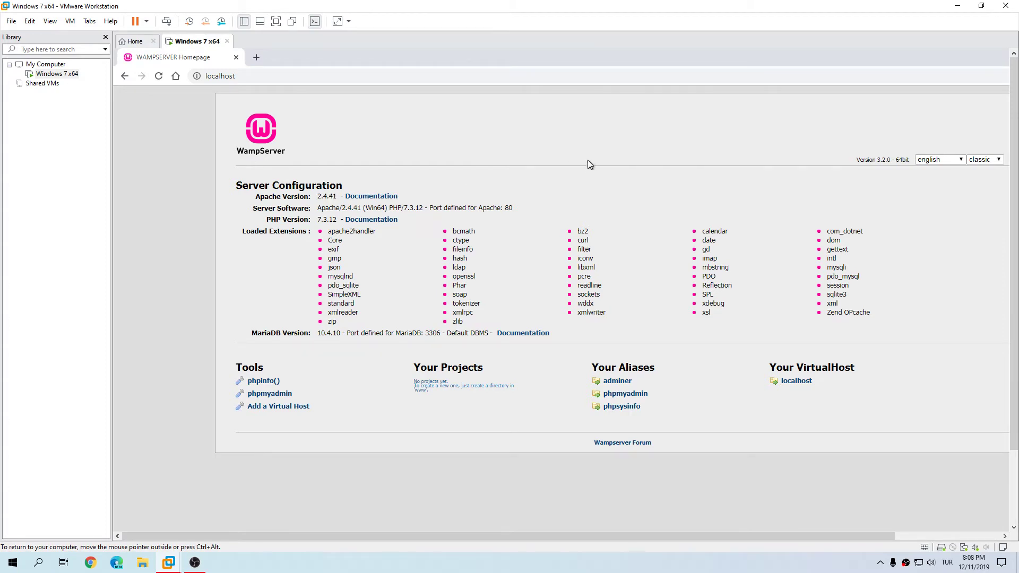
- Go to the phpmyadmin alias listed on the WampServer homepage
scroll(1010, 429, "down", 2)
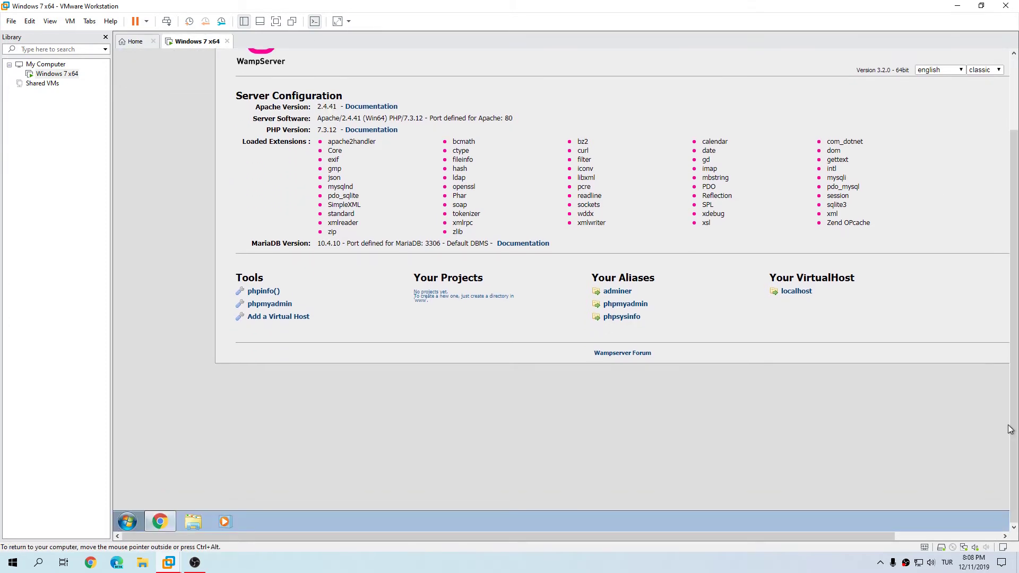
left_click_drag(495, 536, 593, 536)
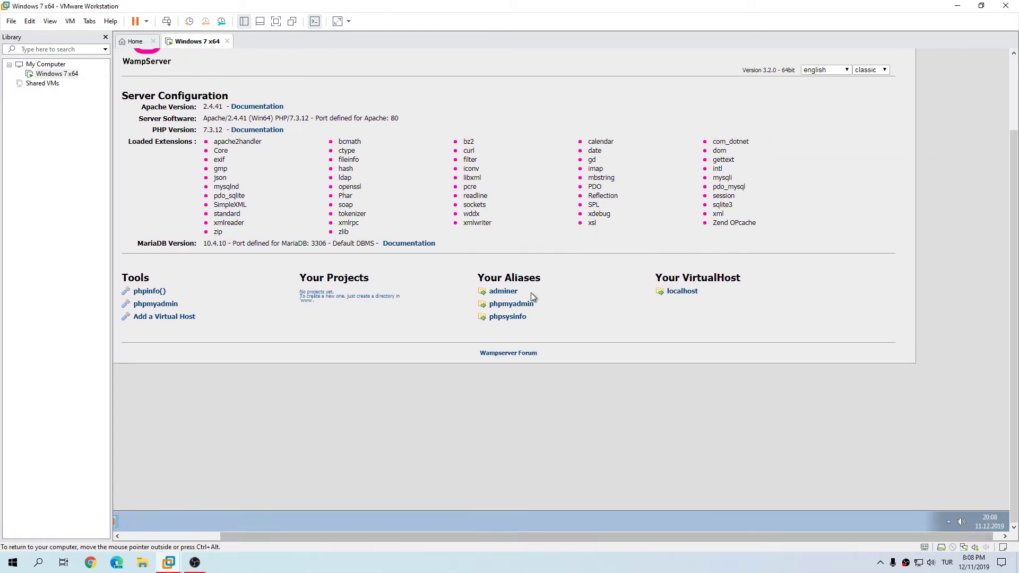
left_click(525, 307)
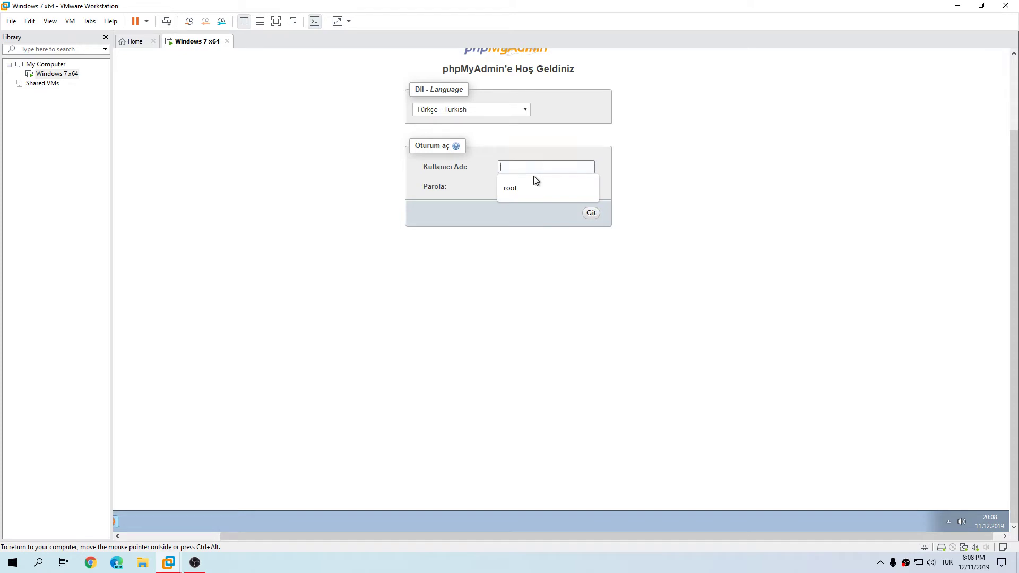
- Log in to phpMyAdmin as root, look over the database list and close the page
left_click(534, 179)
key("Return")
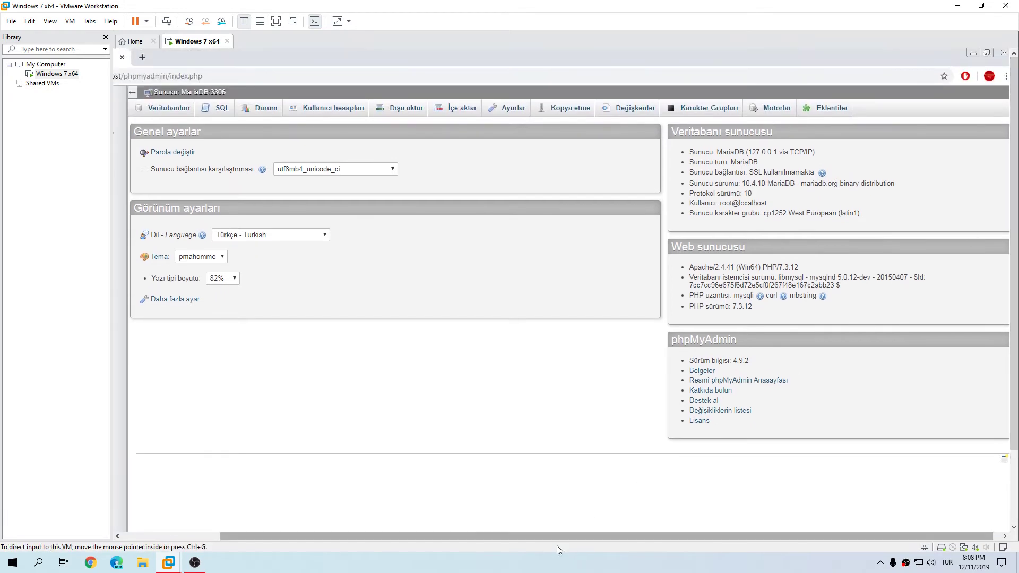
left_click_drag(558, 536, 441, 534)
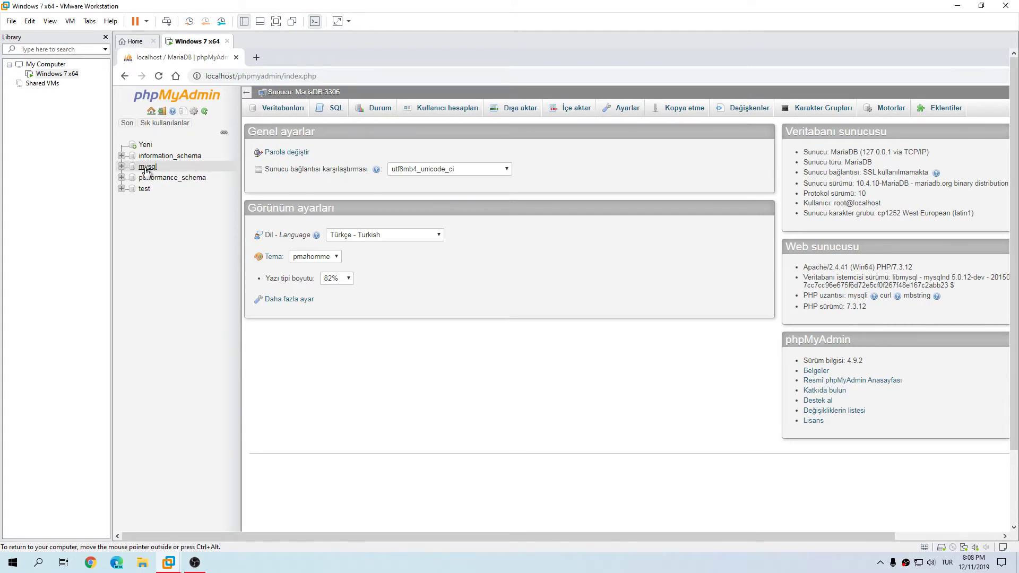
left_click(236, 57)
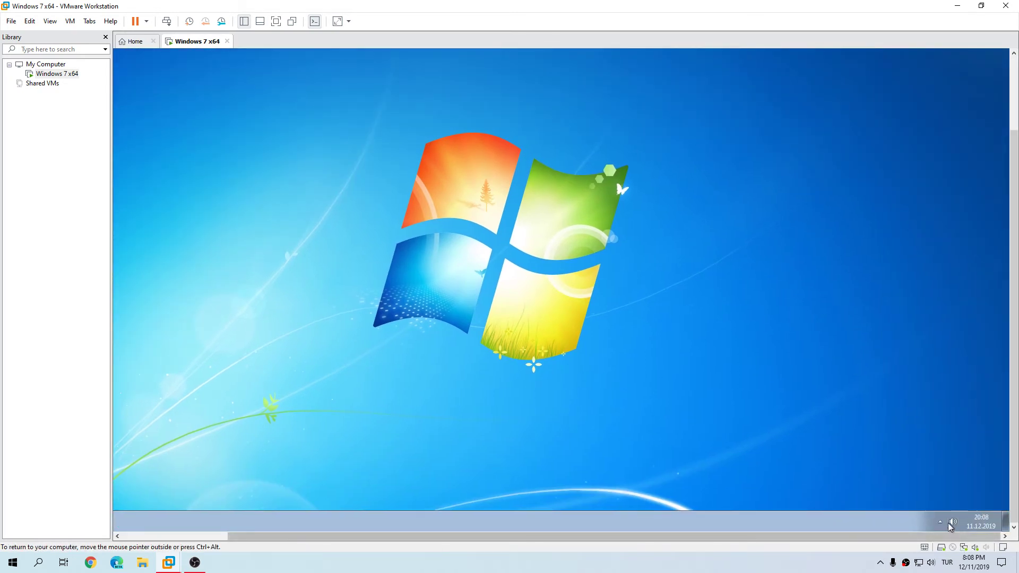
left_click(942, 524)
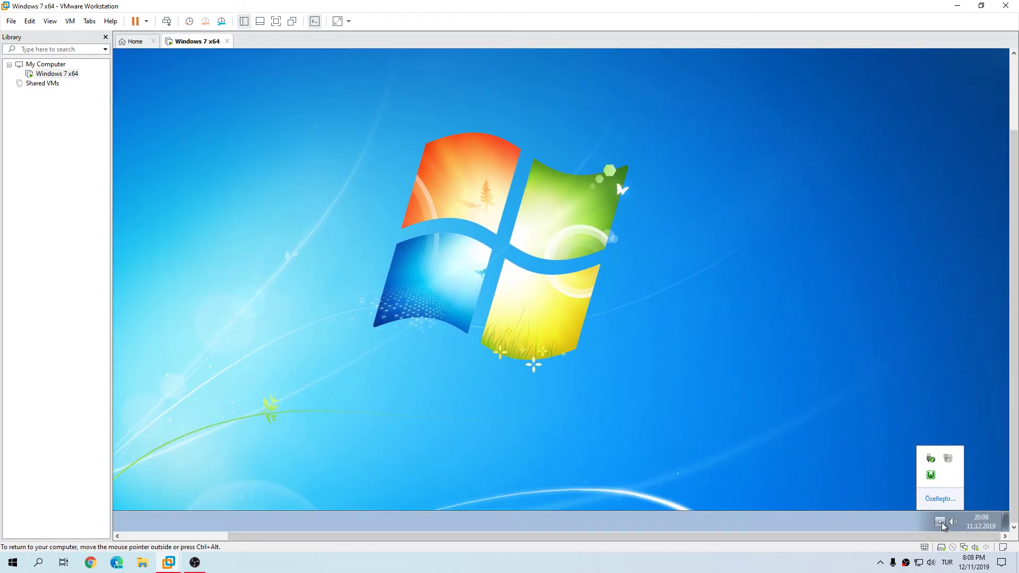
left_click(197, 566)
left_click(200, 571)
left_click(910, 482)
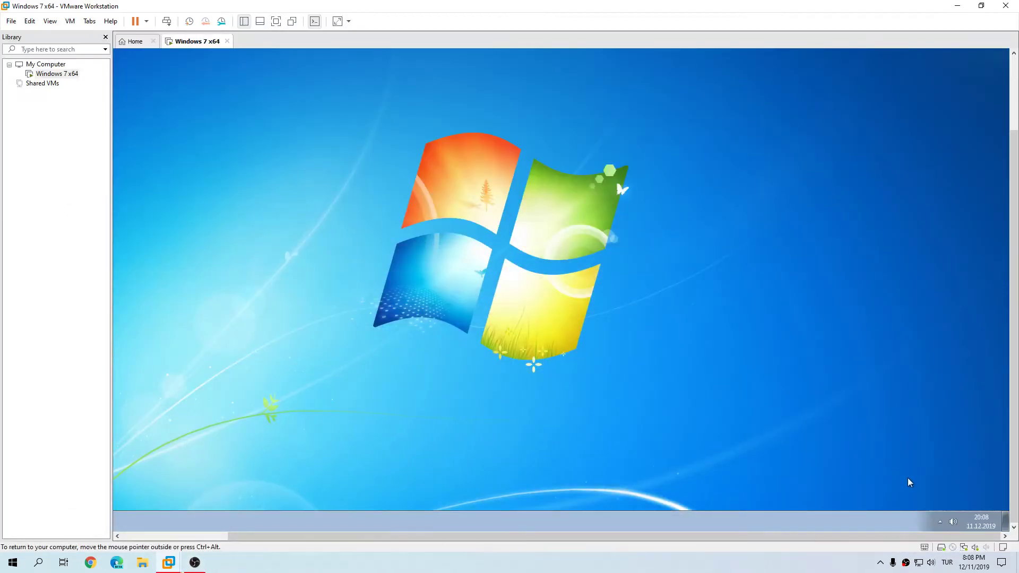
- Bring up Apache's httpd-vhosts.conf again through WampServer, examine its virtual host block and close the file
left_click(941, 523)
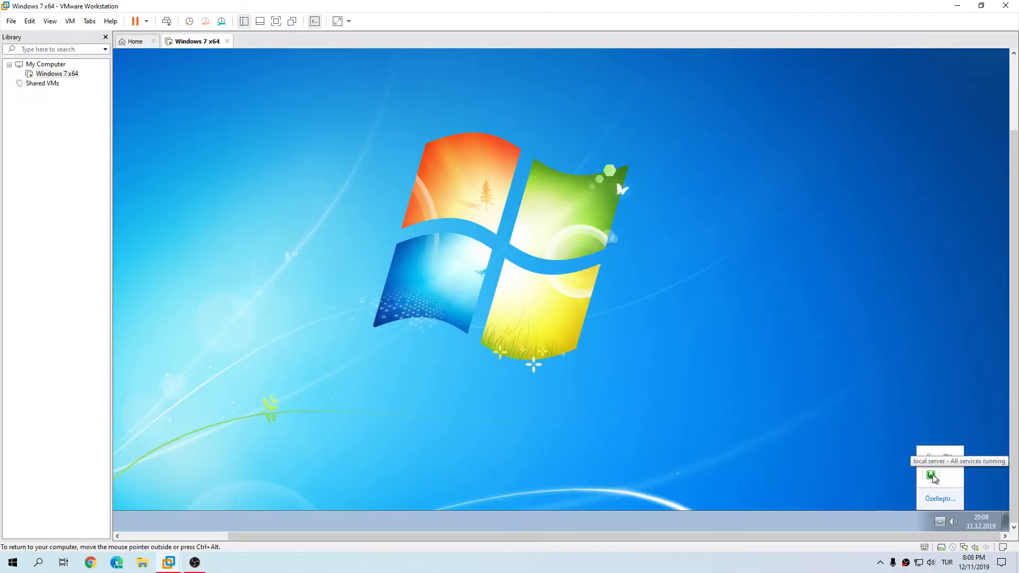
left_click(932, 476)
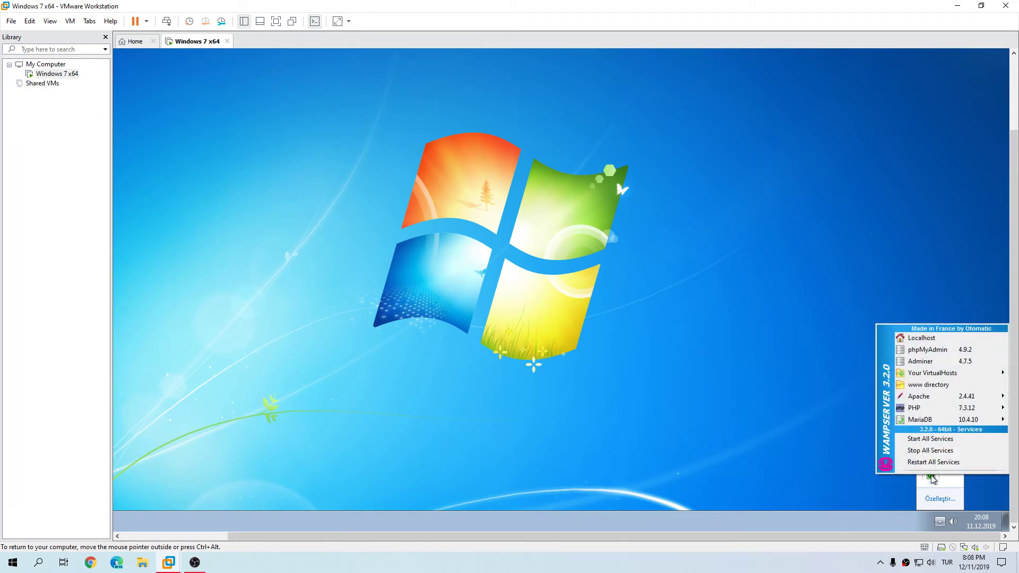
mouse_move(947, 378)
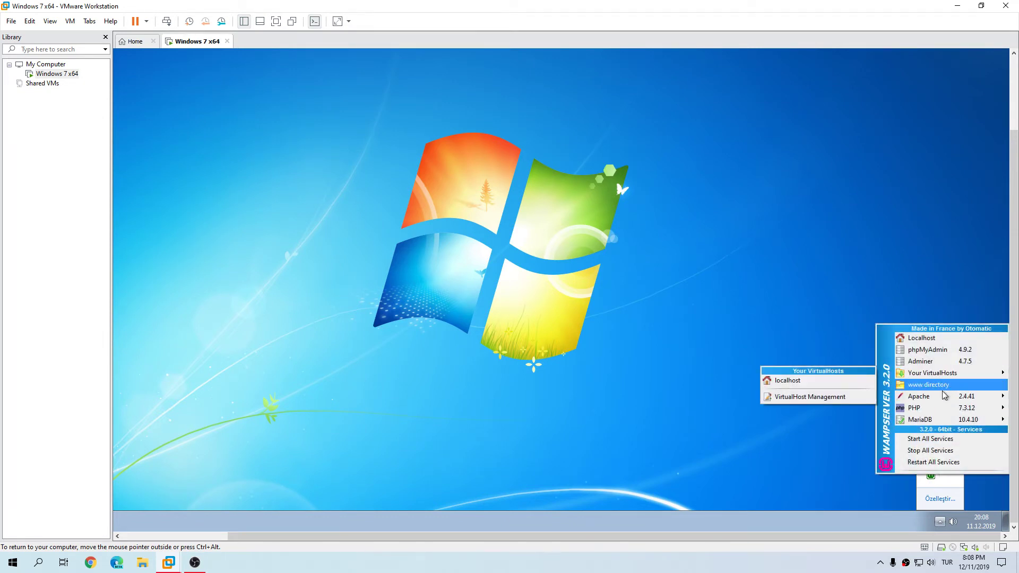
mouse_move(942, 395)
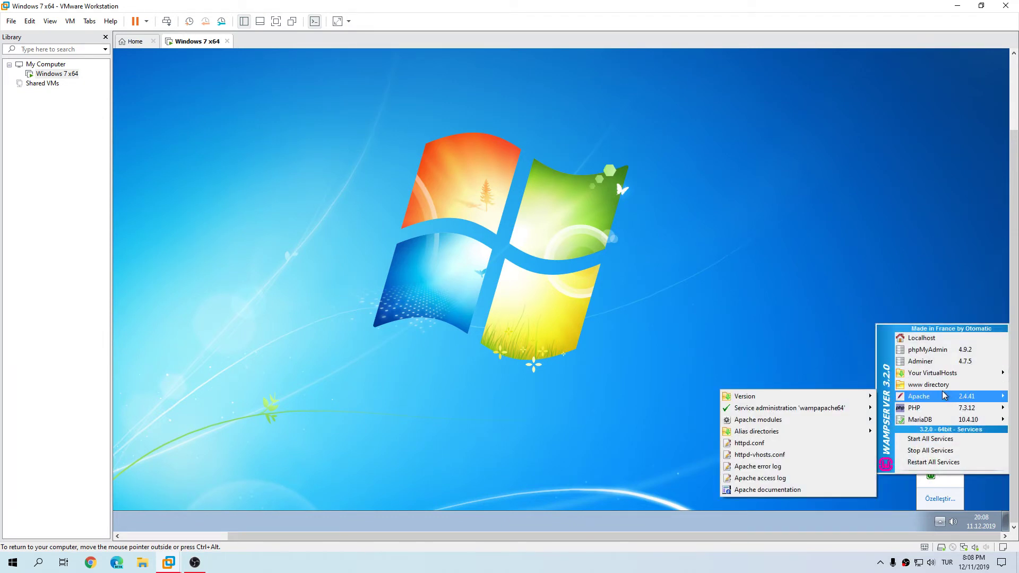
left_click(826, 452)
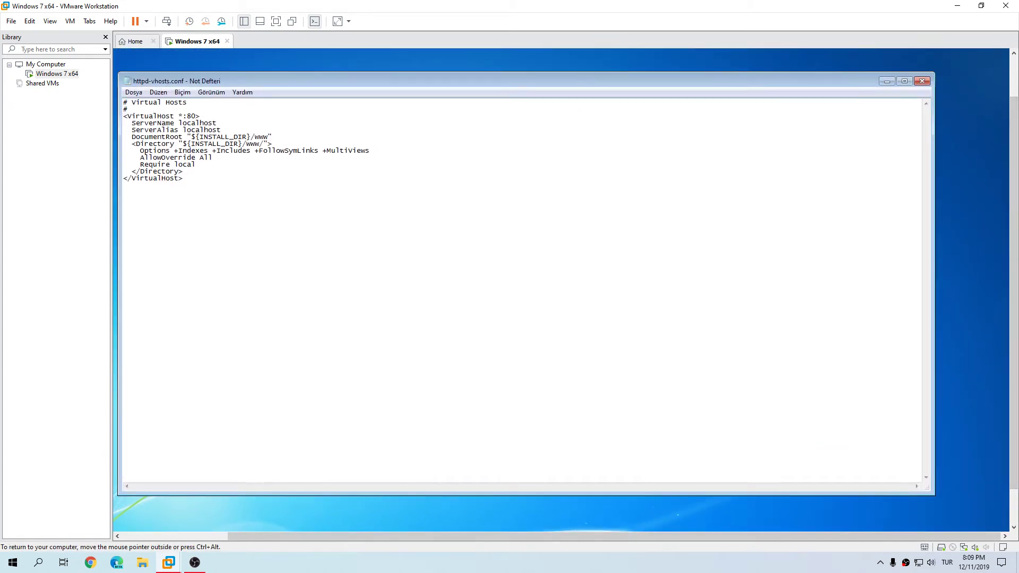
left_click(922, 81)
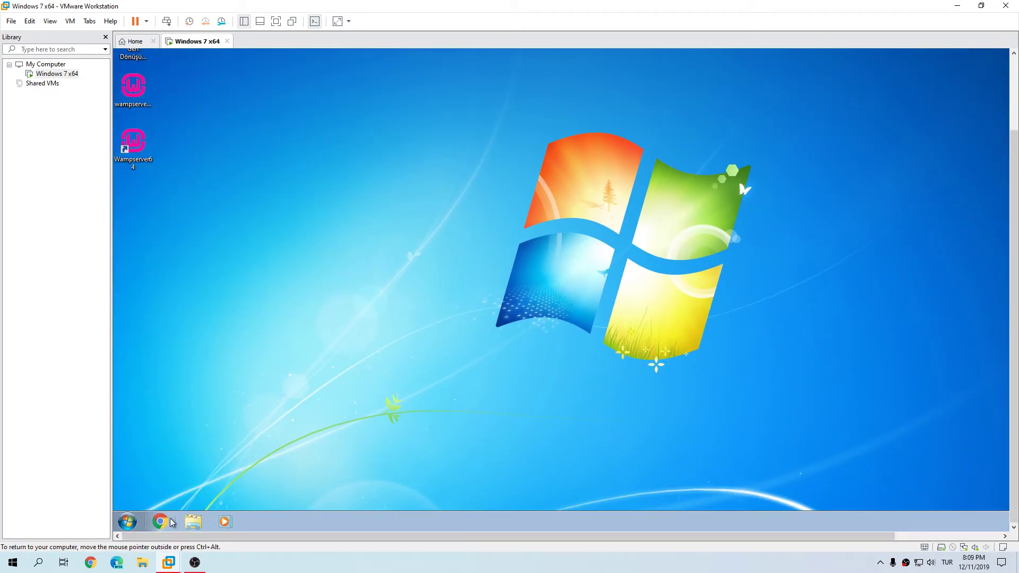
- Search Google in Chrome for notepad++ and open the Notepad++ 7.8.2 release page from the site's downloads
left_click(167, 523)
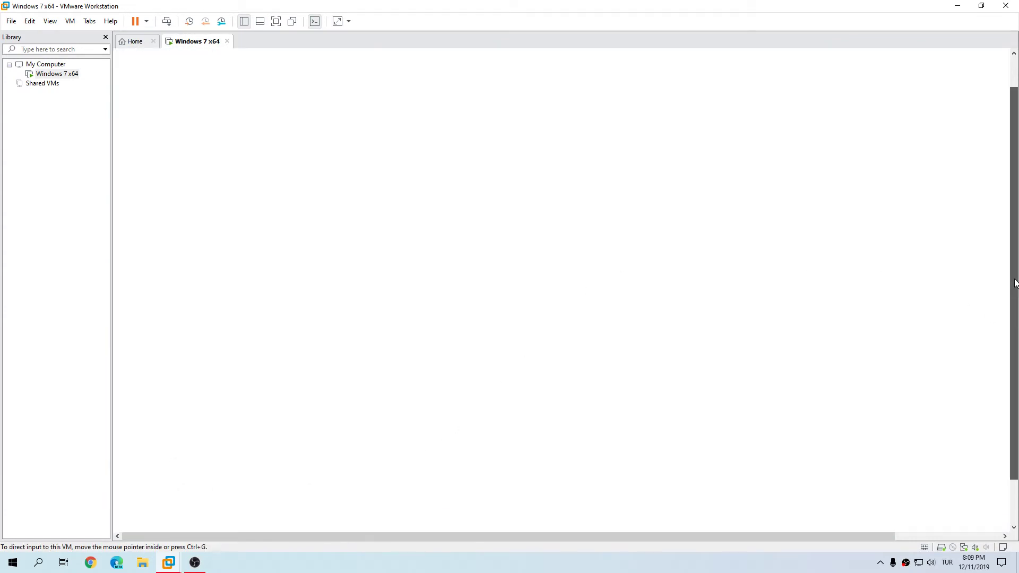
type("notepad++")
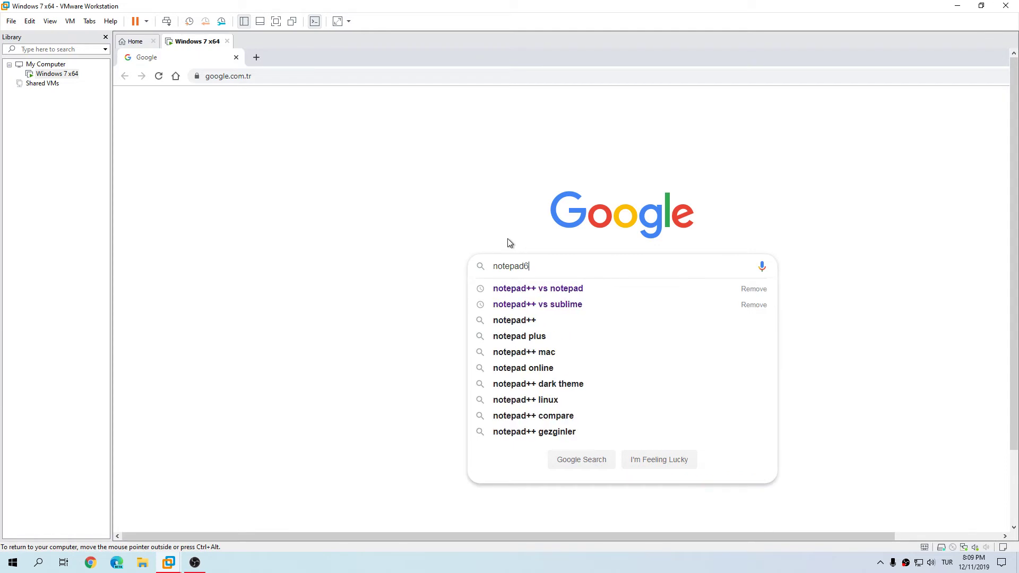
key("Return")
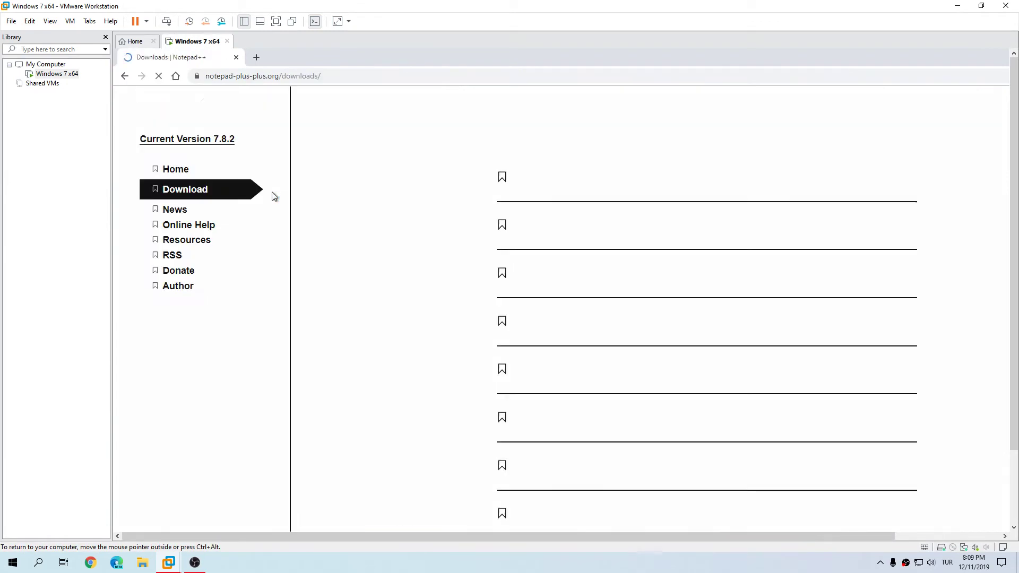
left_click(554, 182)
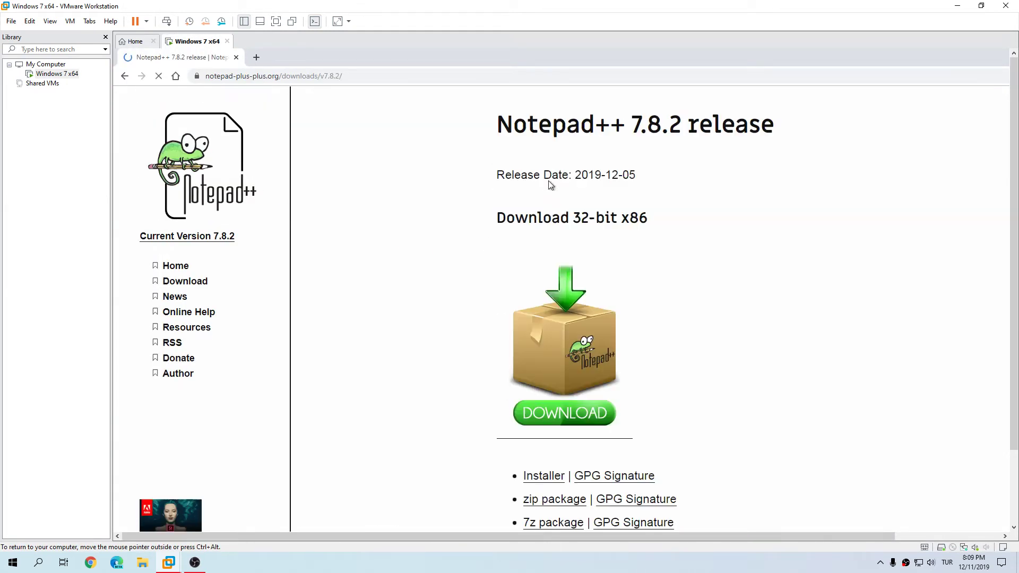
- Download the 64-bit x64 zip package npp.7.8.2.bin.x64 into the Karşıdan Yüklemeler folder and close the browser
scroll(553, 238, "down", 7)
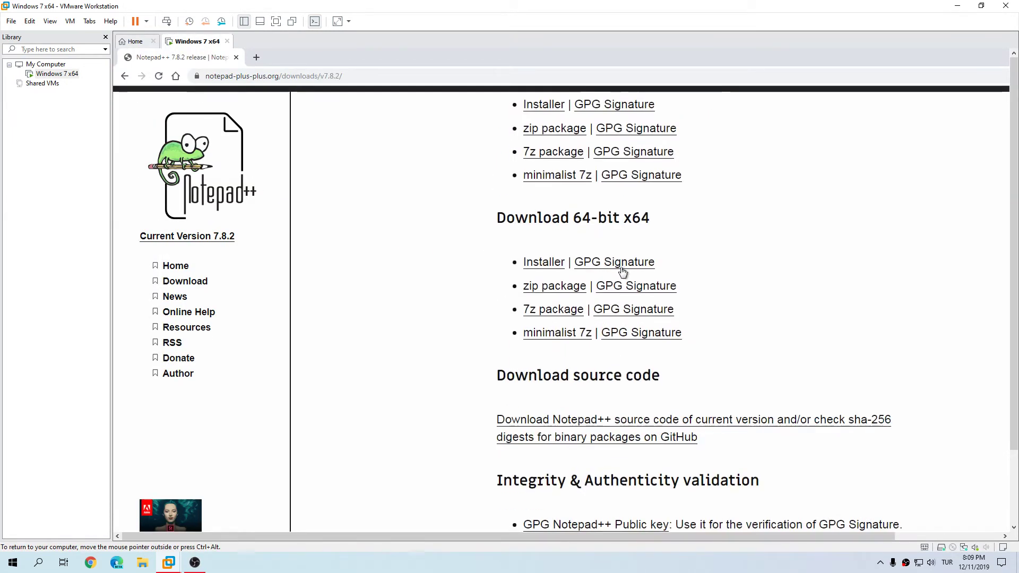
left_click(555, 287)
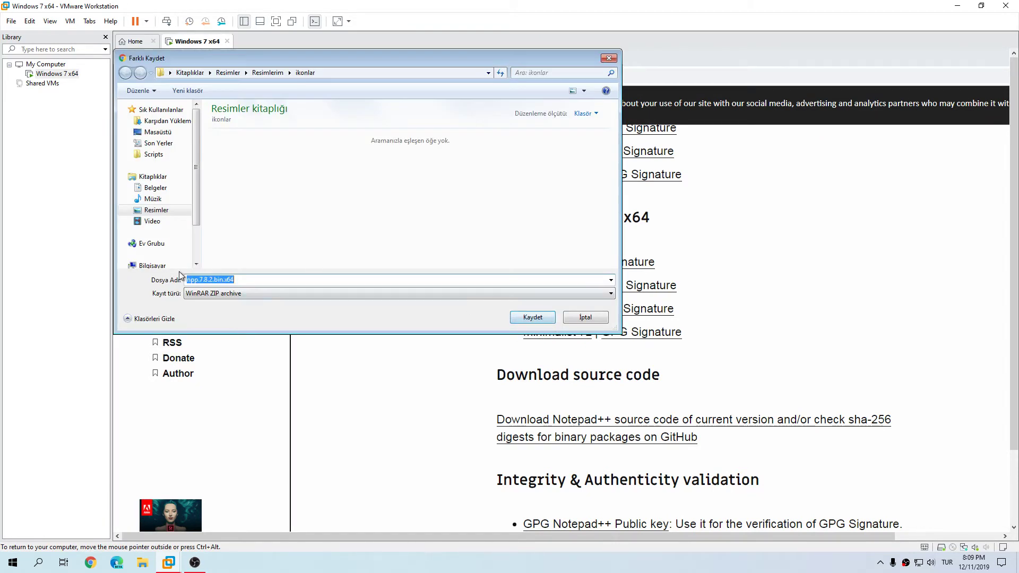
left_click(164, 121)
left_click(526, 318)
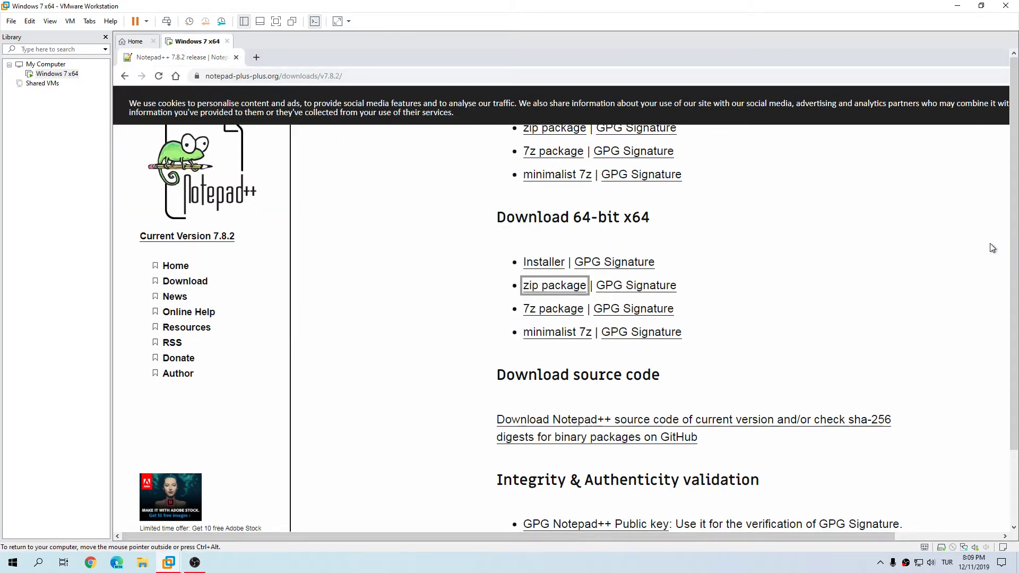
scroll(1014, 249, "down", 3)
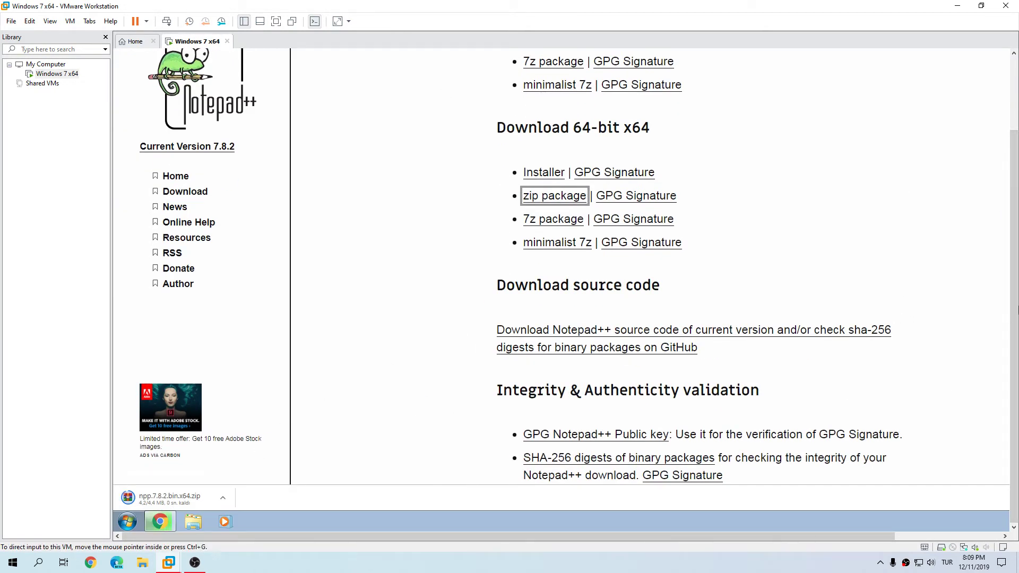
scroll(1014, 250, "up", 3)
left_click(236, 58)
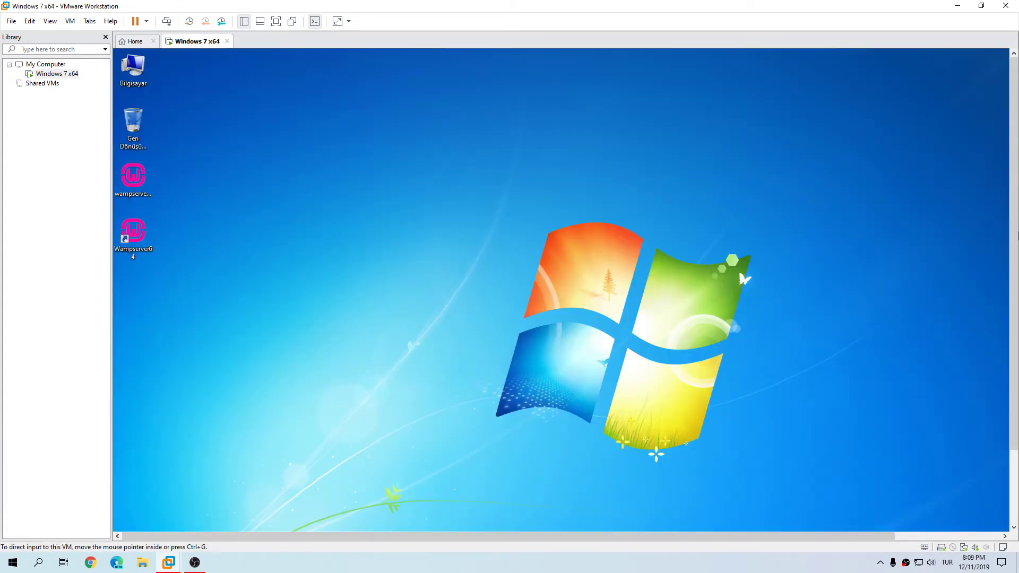
- Open the Karşıdan Yüklemeler folder in Windows Explorer inside the virtual machine
left_click(195, 523)
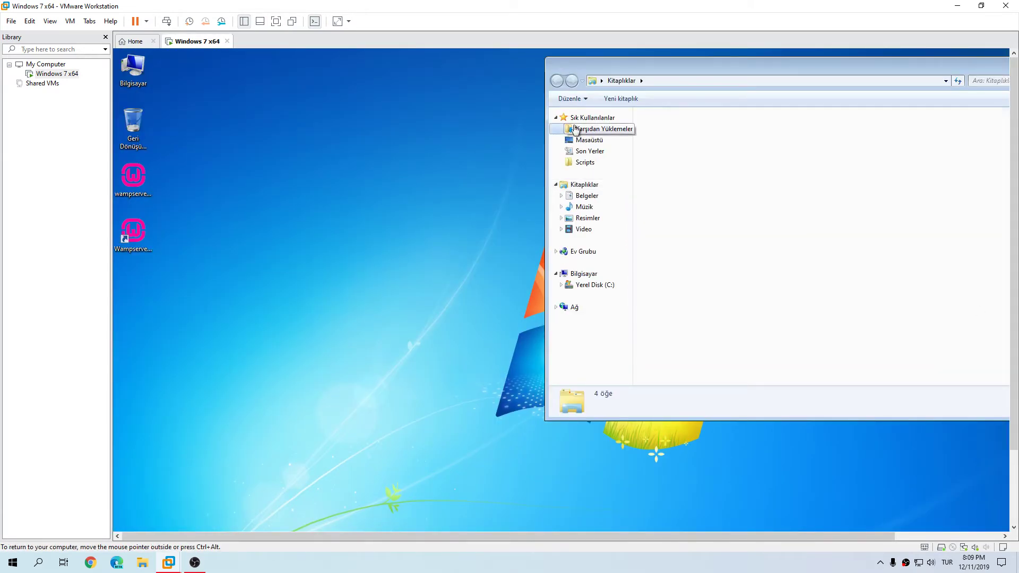
left_click(575, 129)
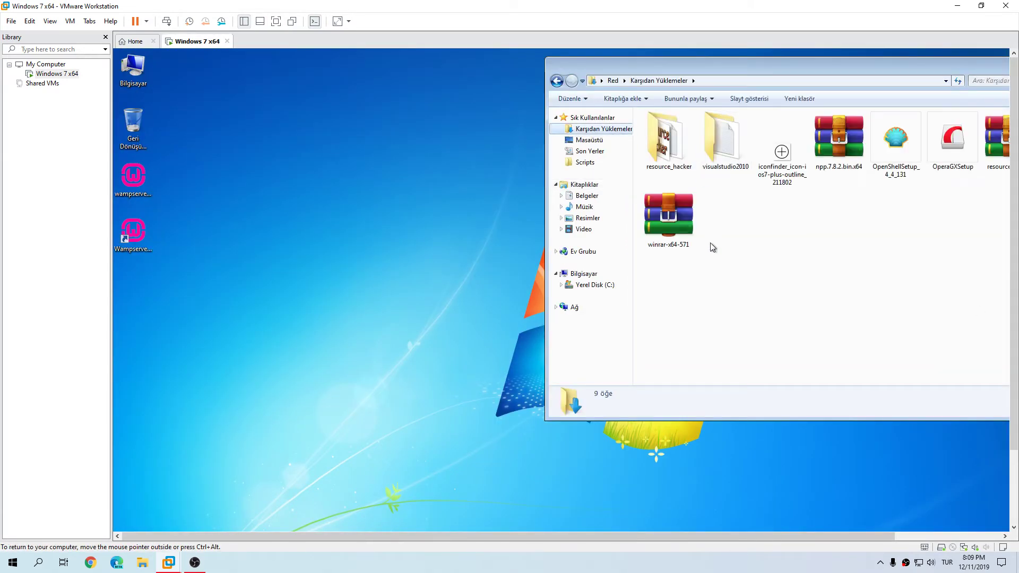
right_click(675, 215)
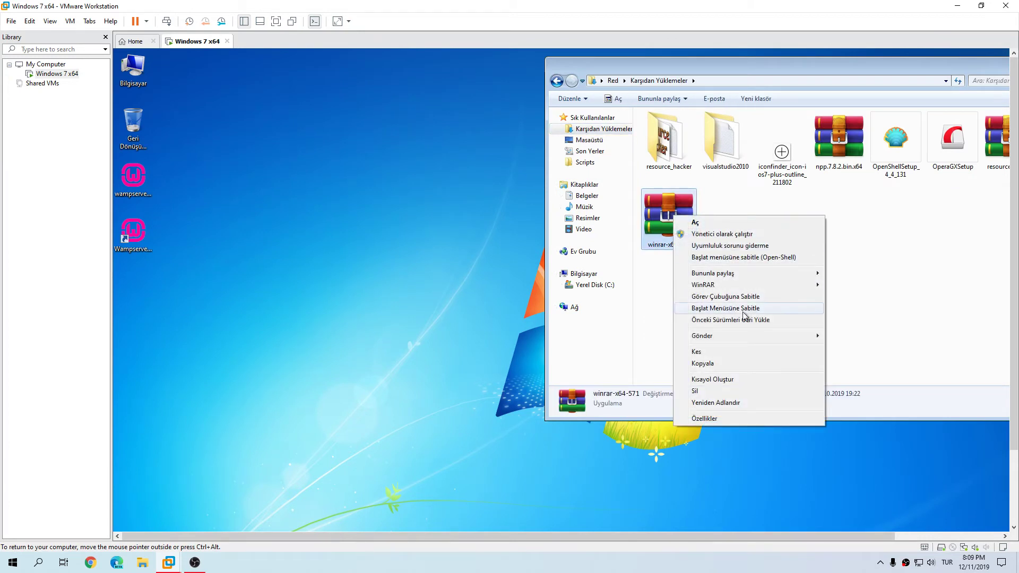
mouse_move(738, 285)
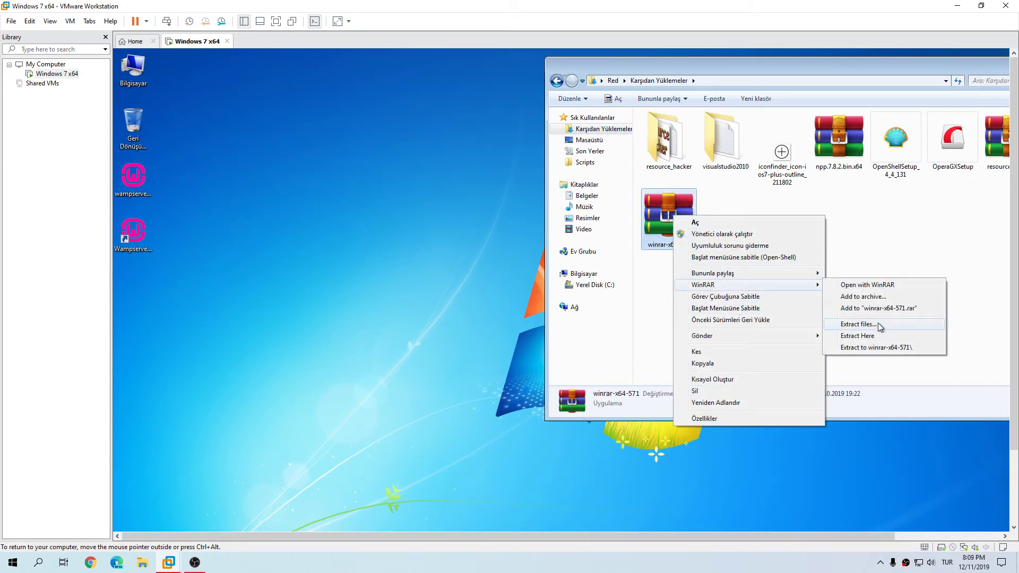
left_click(873, 348)
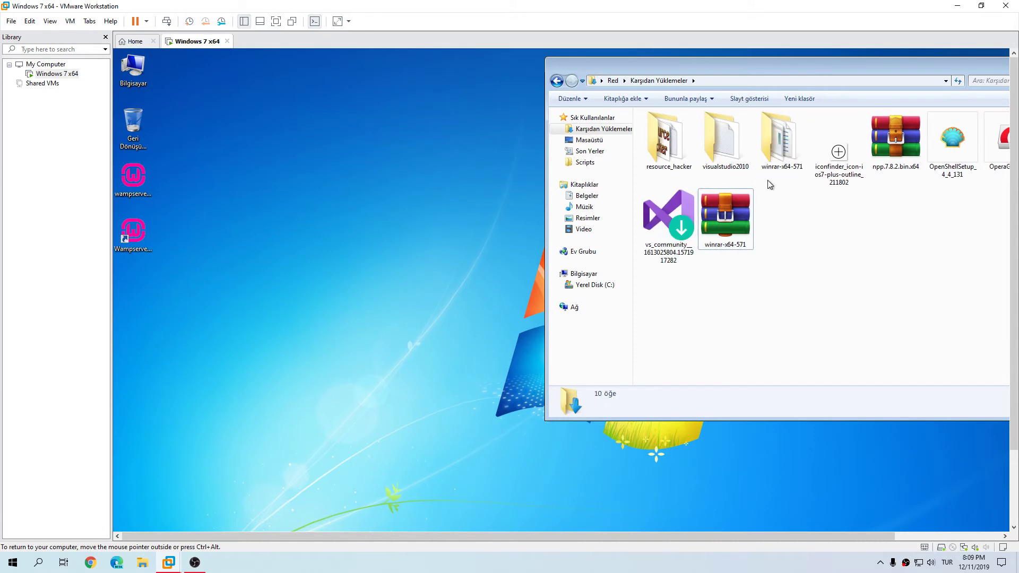
double_click(778, 146)
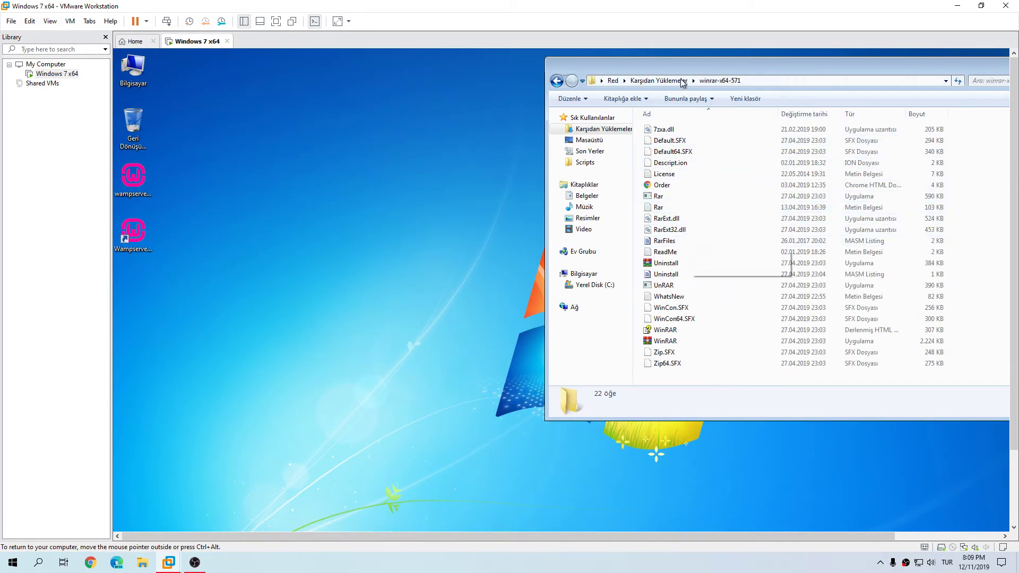
key("BackSpace")
key("Delete")
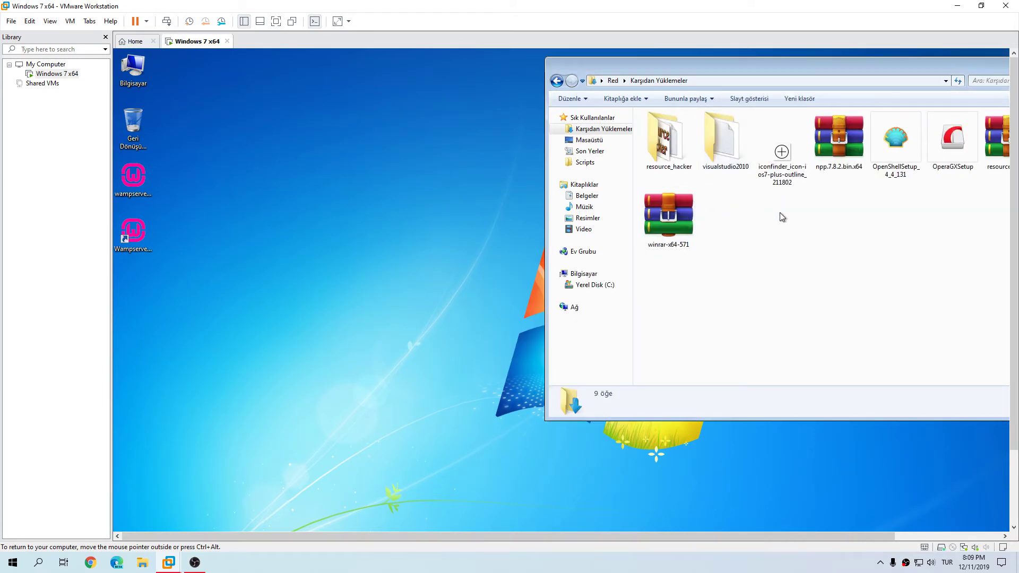
- Extract the npp.7.8.2.bin.x64 archive into its own folder and run notepad++ from it as administrator
right_click(839, 140)
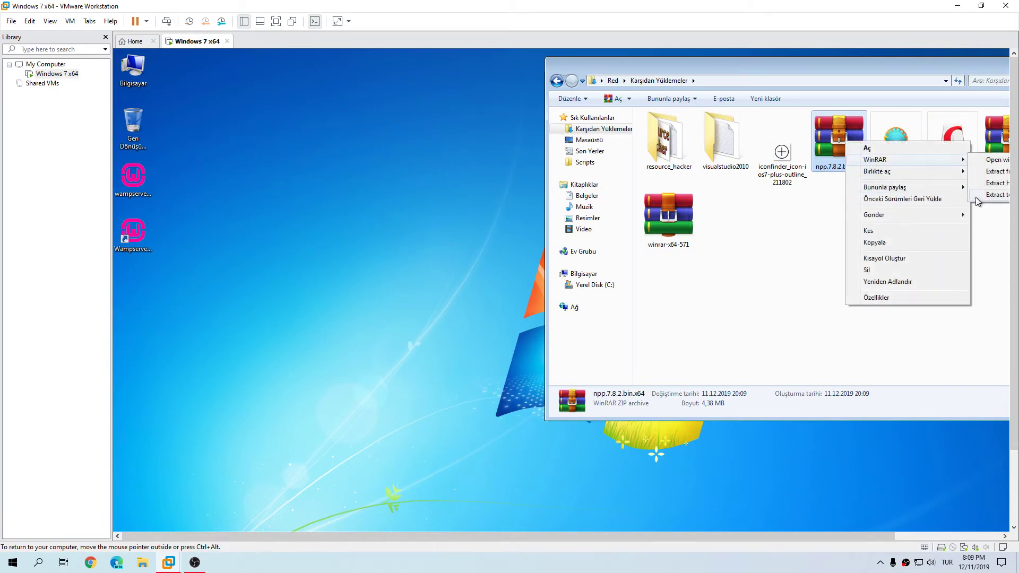
left_click(977, 195)
double_click(670, 154)
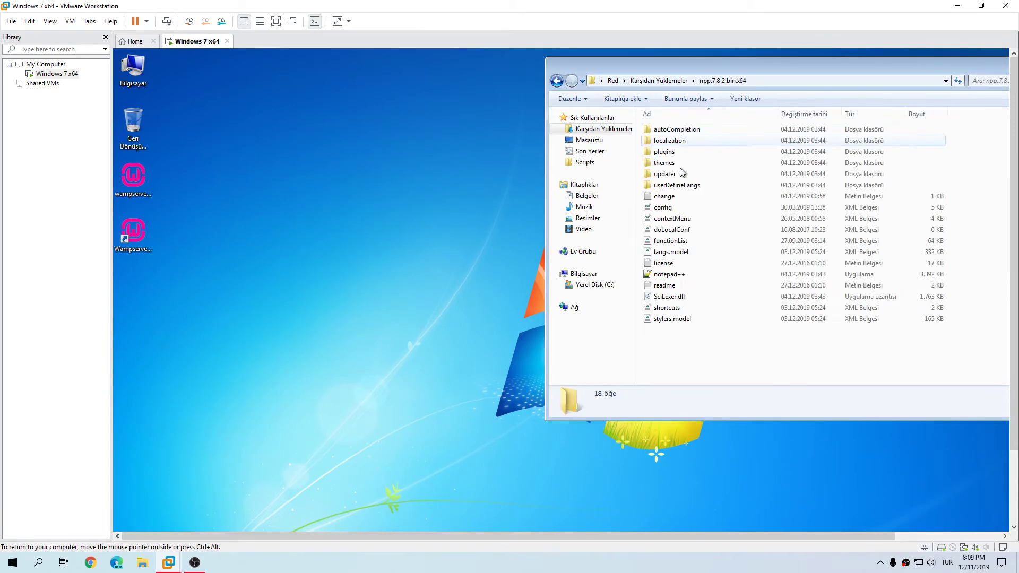
right_click(670, 275)
left_click(739, 293)
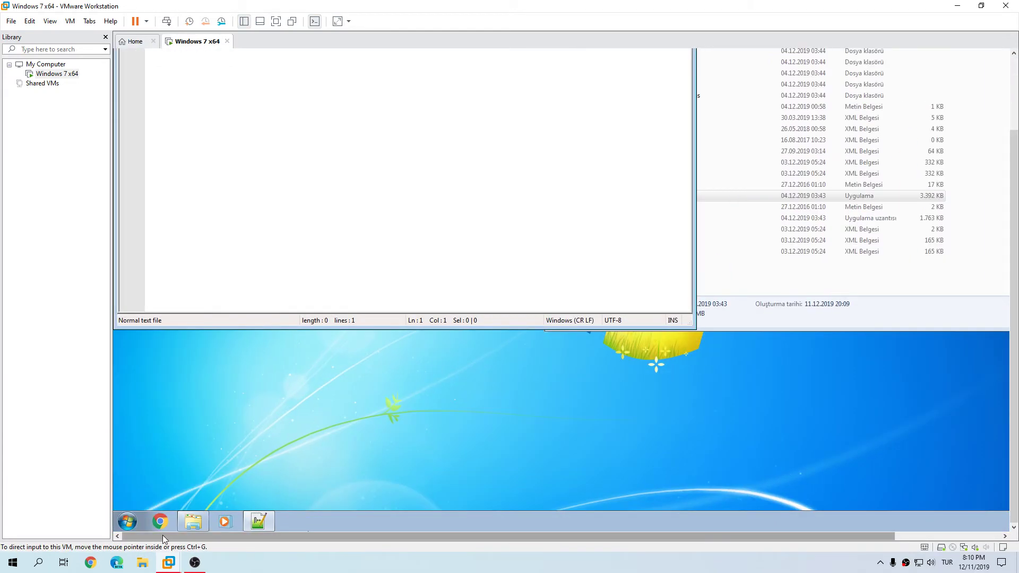
- Browse to C:\wamp64\bin\apache\apache2.4.41\conf in Windows Explorer and open httpd.conf in Notepad++
left_click(193, 522)
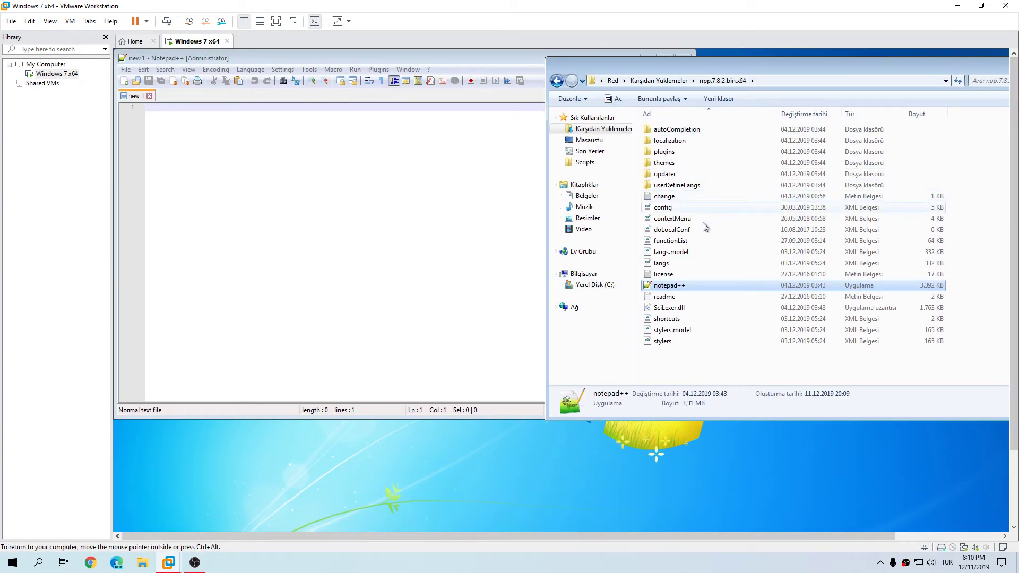
left_click(598, 272)
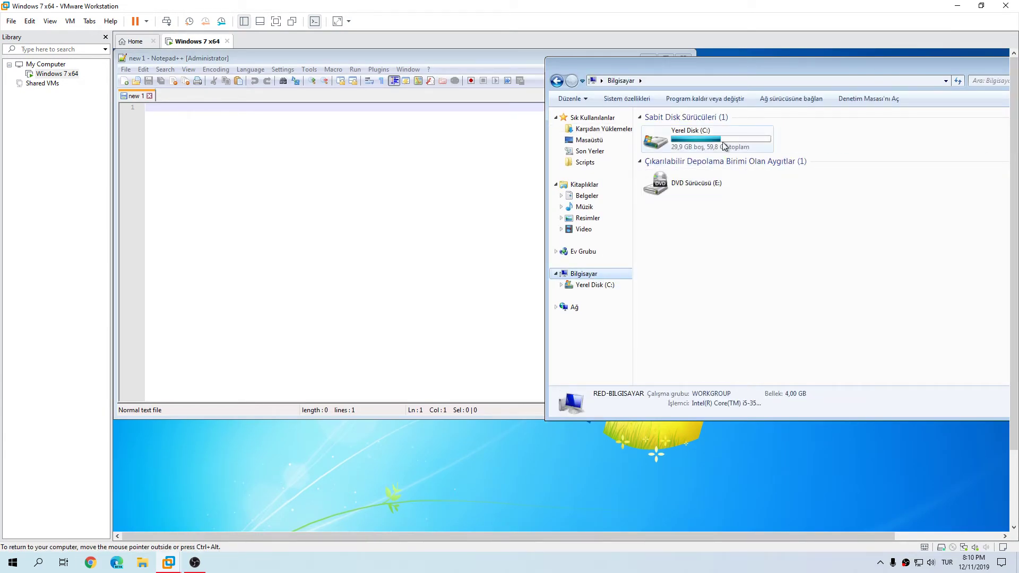
double_click(725, 146)
double_click(666, 197)
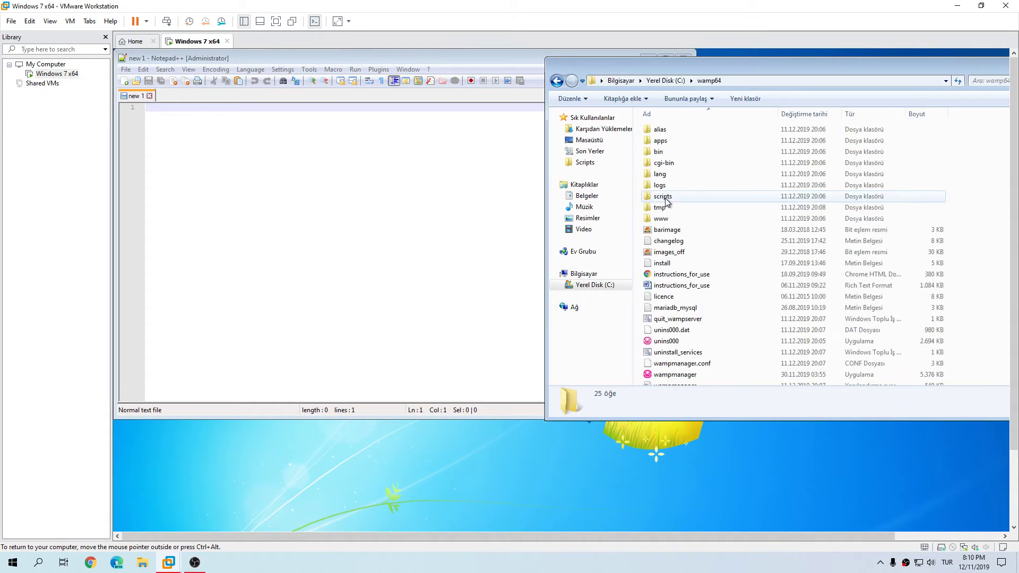
double_click(660, 151)
double_click(657, 130)
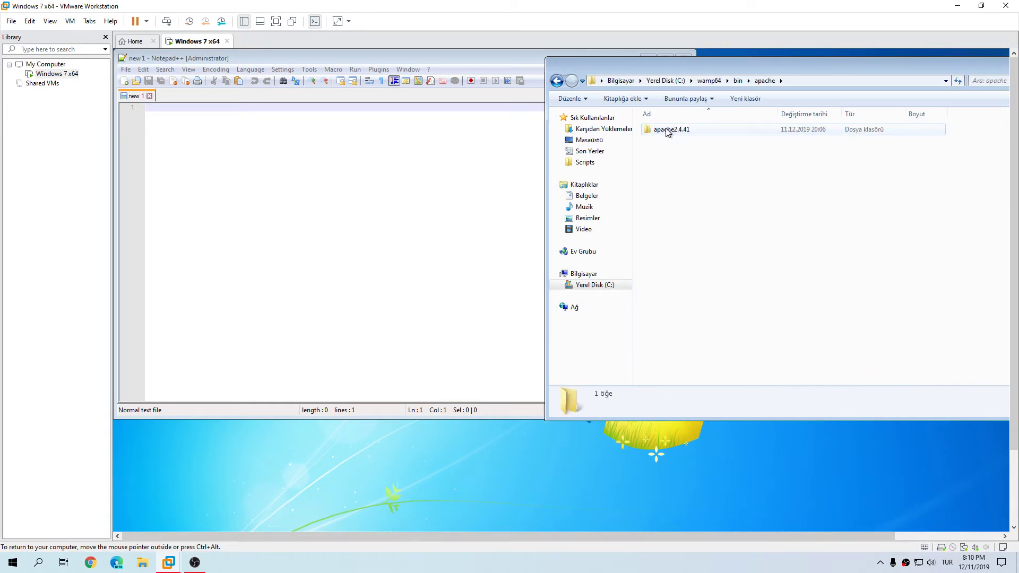
double_click(664, 130)
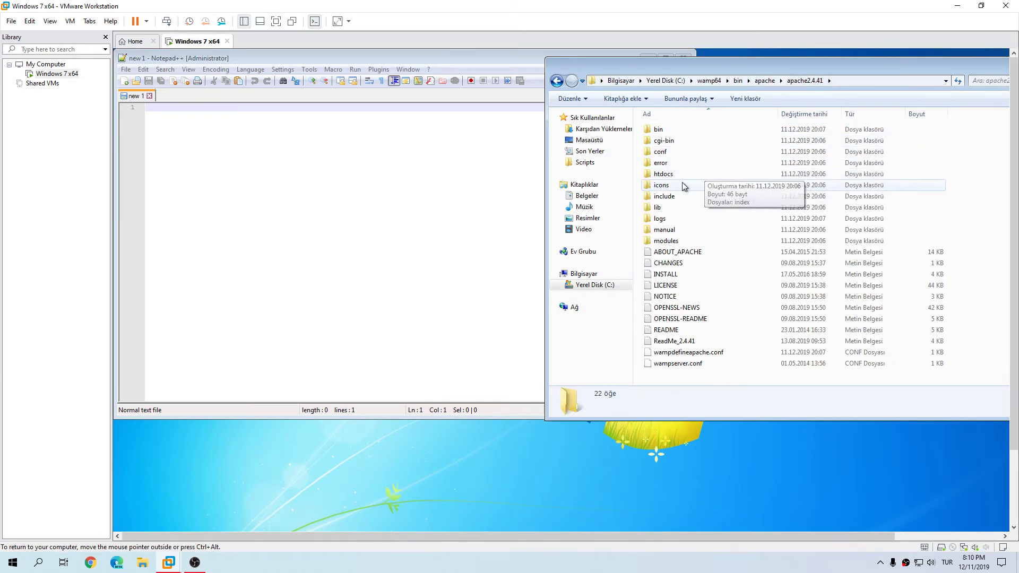
left_click(670, 154)
double_click(670, 154)
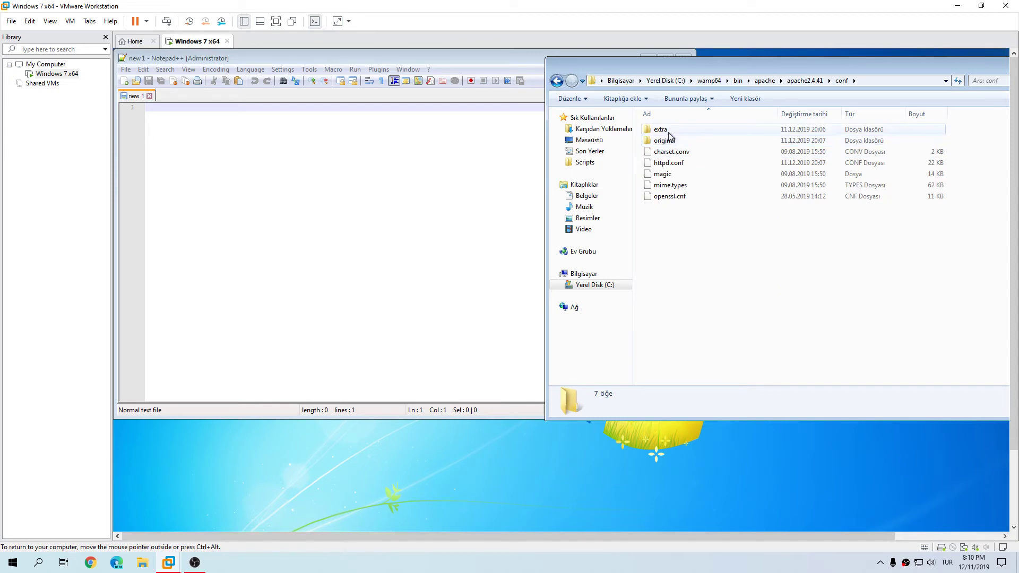
left_click_drag(671, 163, 326, 142)
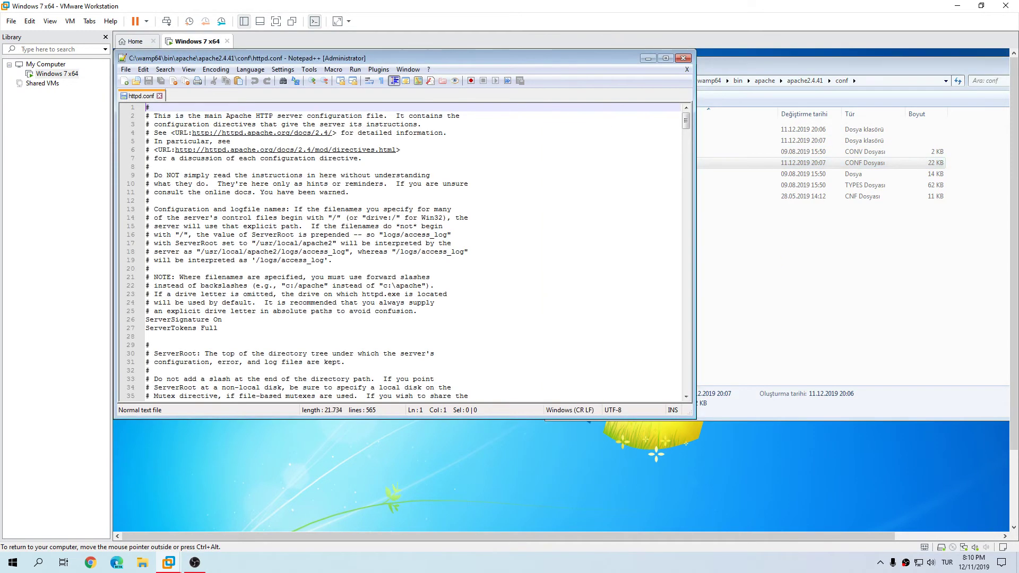
- Open httpd-vhosts.conf from the conf\extra folder in Notepad++ as well
left_click(796, 234)
double_click(659, 131)
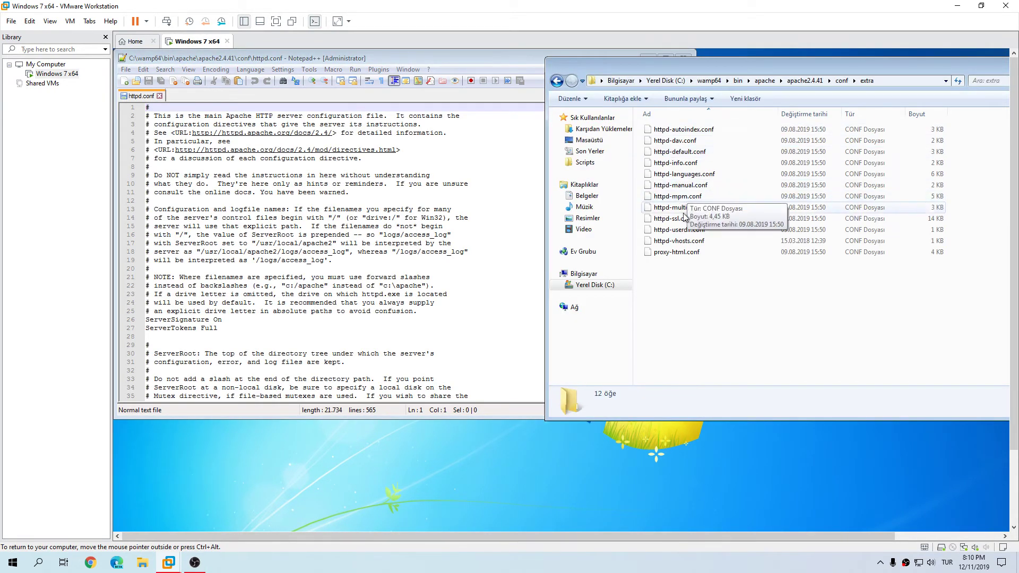
left_click_drag(679, 241, 252, 104)
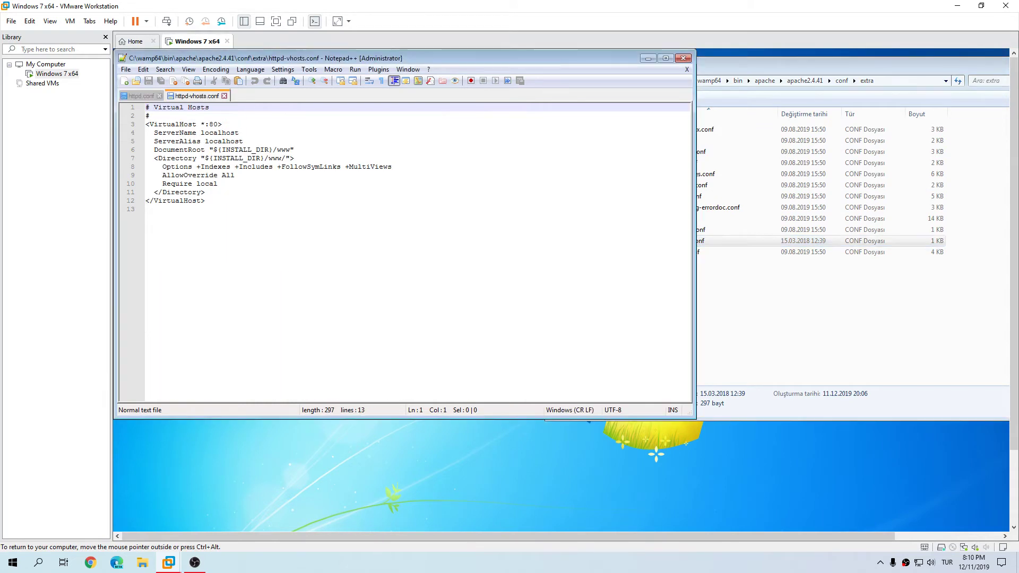
- Look through httpd.conf from its opening comments and module list down to the ServerAdmin directive
left_click(140, 97)
scroll(224, 132, "down", 20)
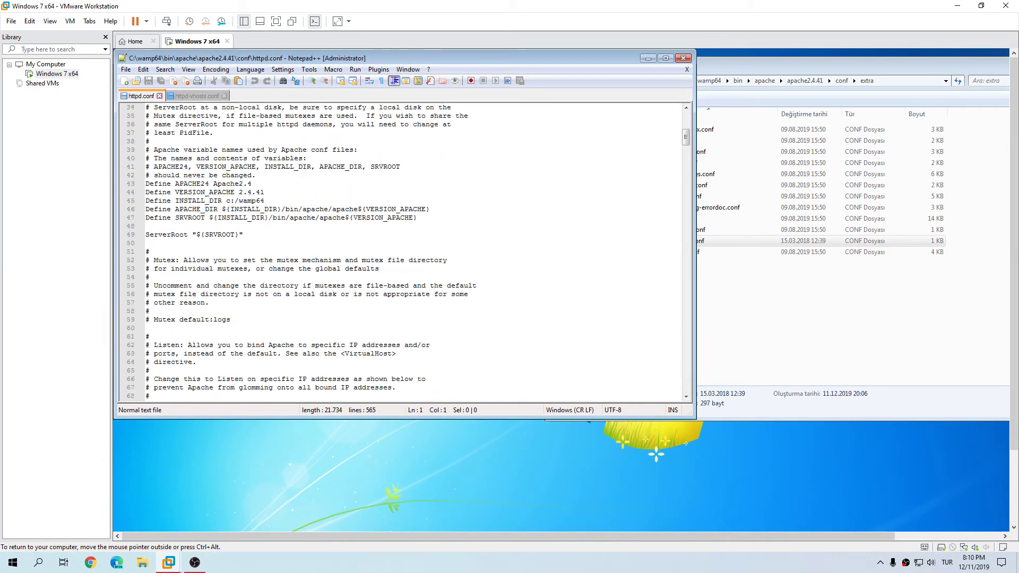
scroll(223, 133, "down", 20)
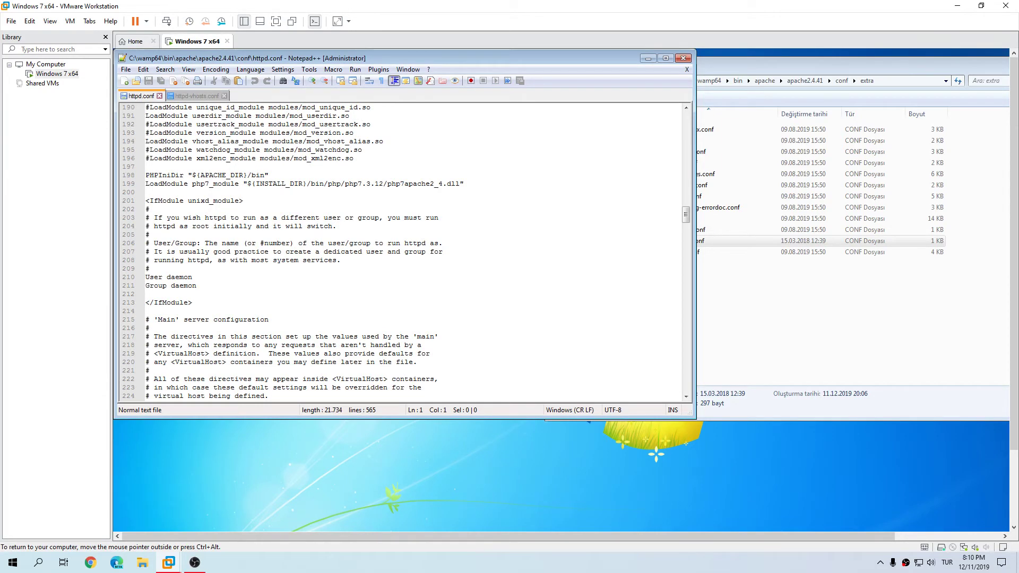
scroll(403, 252, "down", 9)
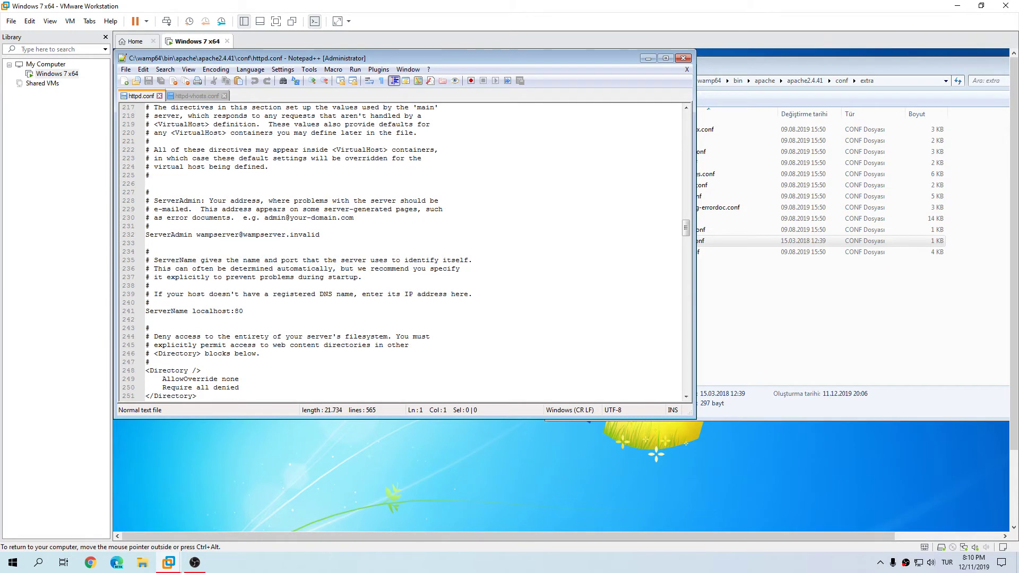
- Try to replace the ServerAdmin address in httpd.conf and undo the edit
left_click_drag(196, 235, 320, 235)
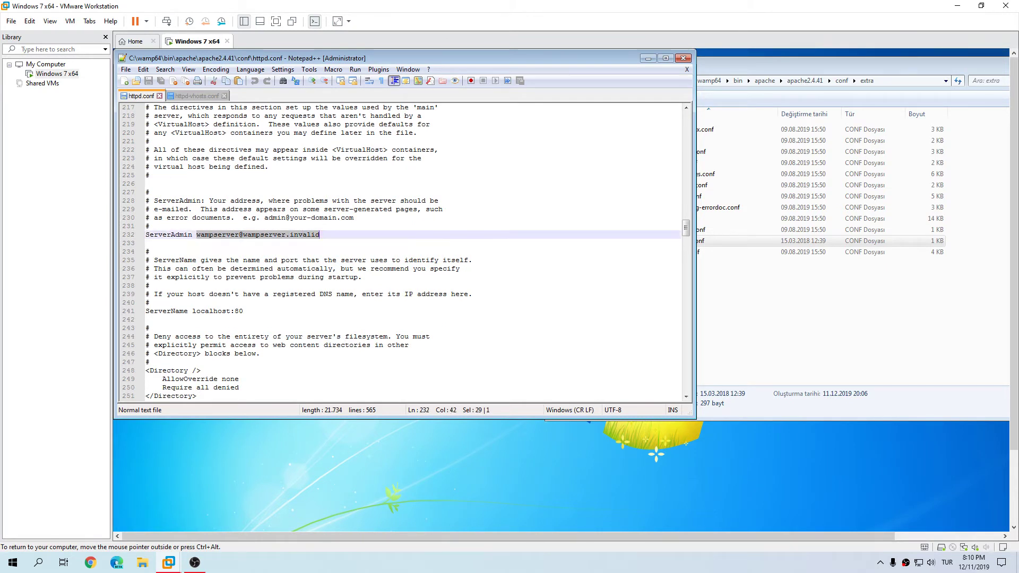
key("BackSpace")
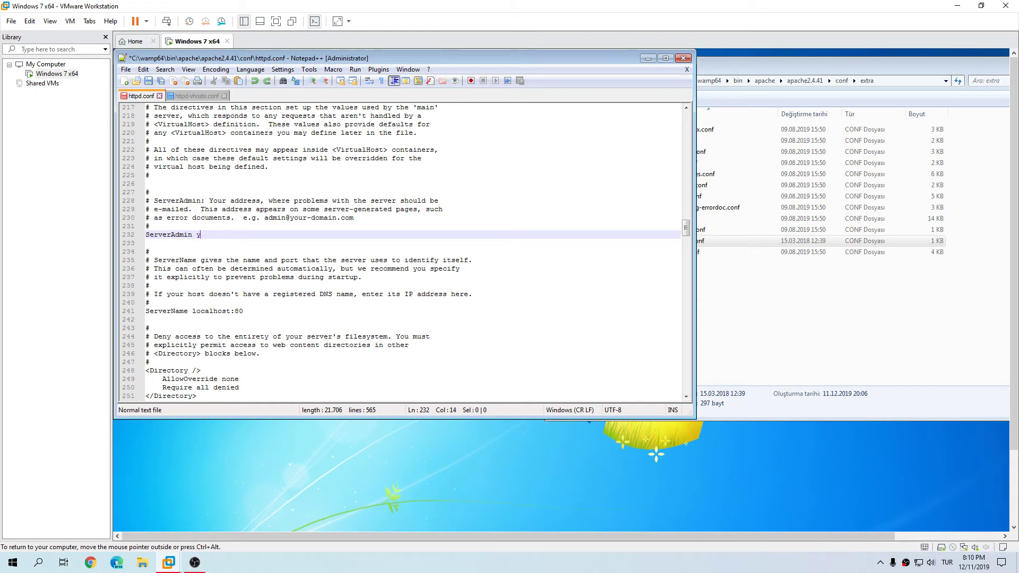
key("ctrl+z")
key("ctrl+z")
key("ctrl+shift+Left")
key("ctrl+shift+Left")
key("ctrl+shift+Left")
key("ctrl+shift+Left")
key("ctrl+shift+Left")
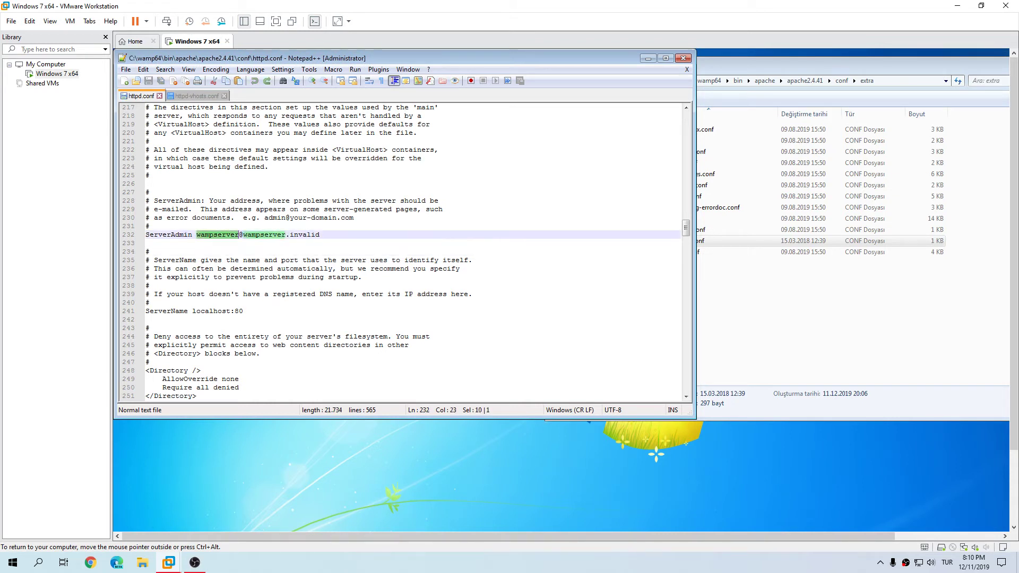
key("Right")
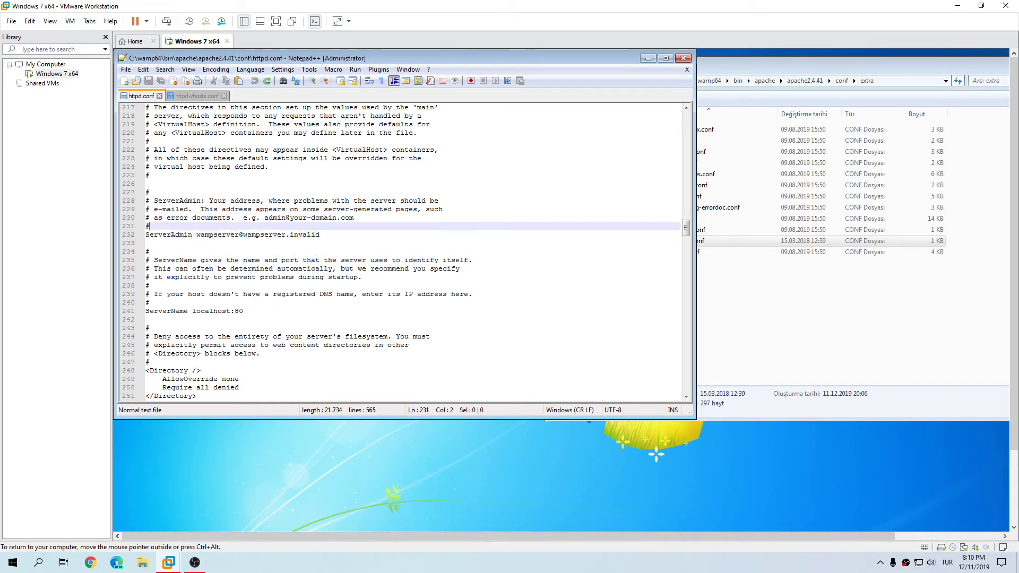
- Examine the ServerName, DocumentRoot, AllowOverride, Require and log directives in httpd.conf, and close that file
scroll(401, 252, "down", 10)
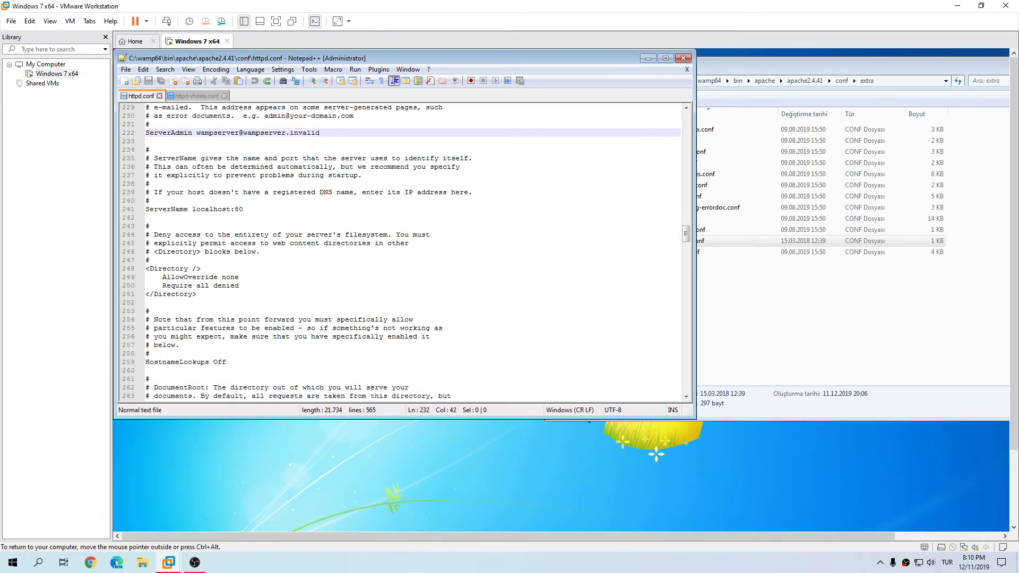
scroll(401, 253, "up", 9)
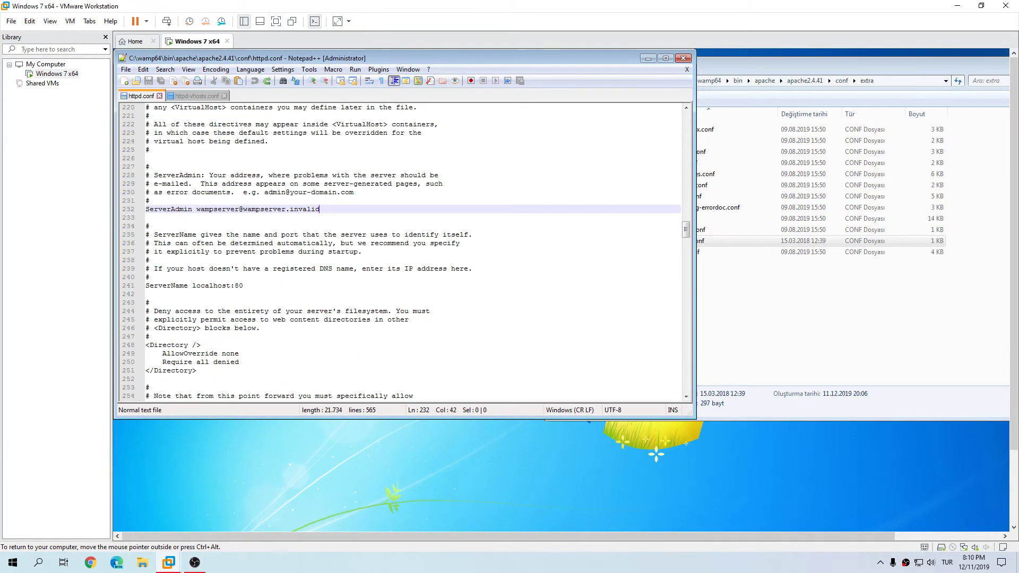
scroll(409, 252, "up", 2)
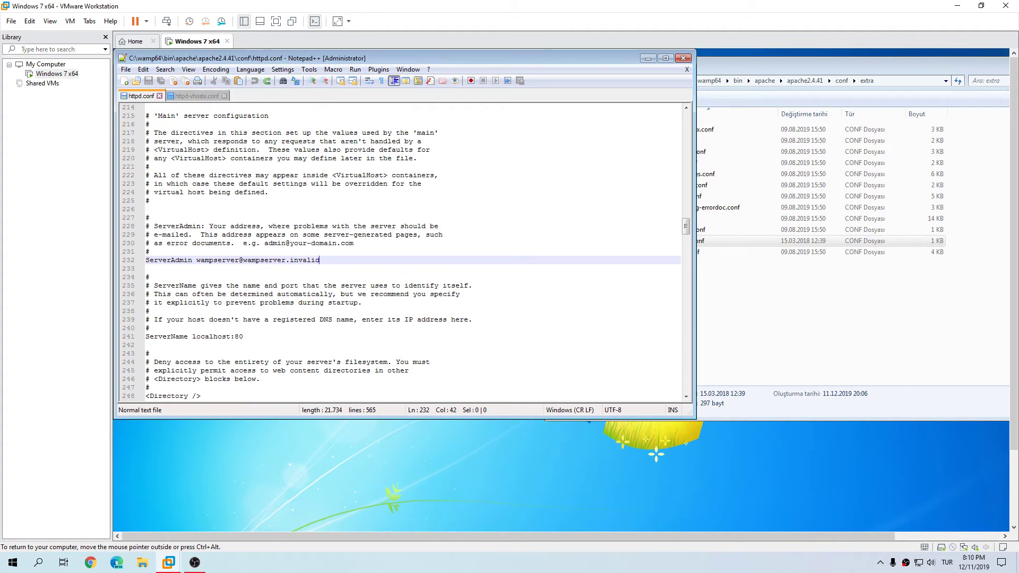
scroll(401, 253, "down", 8)
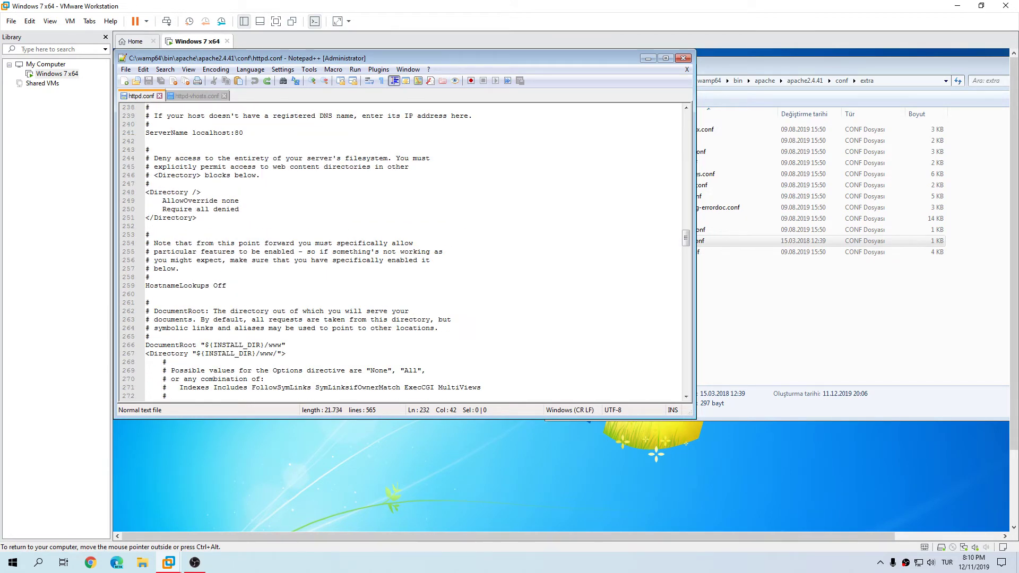
scroll(400, 252, "up", 1)
scroll(401, 252, "down", 3)
scroll(401, 252, "down", 11)
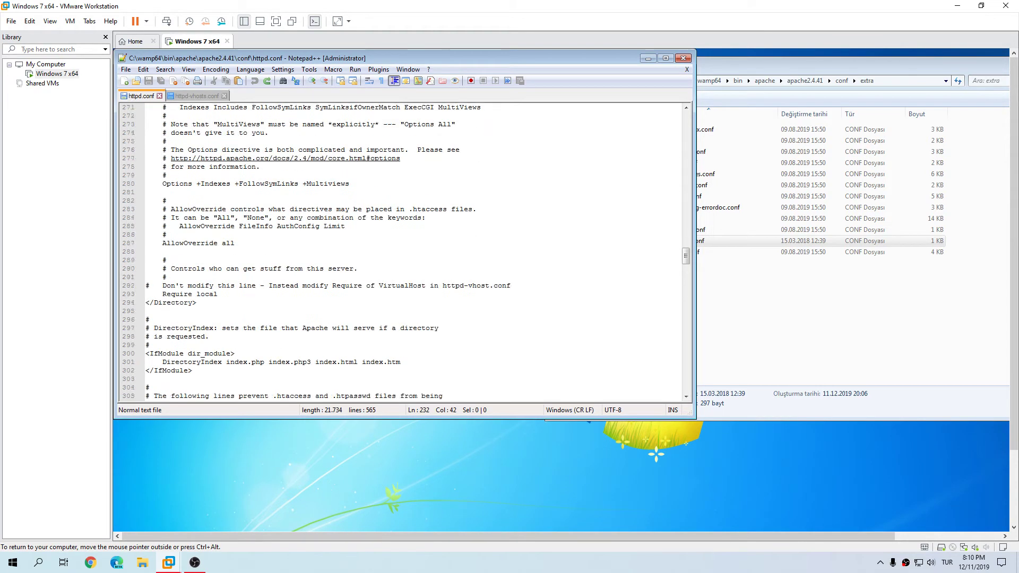
double_click(178, 244)
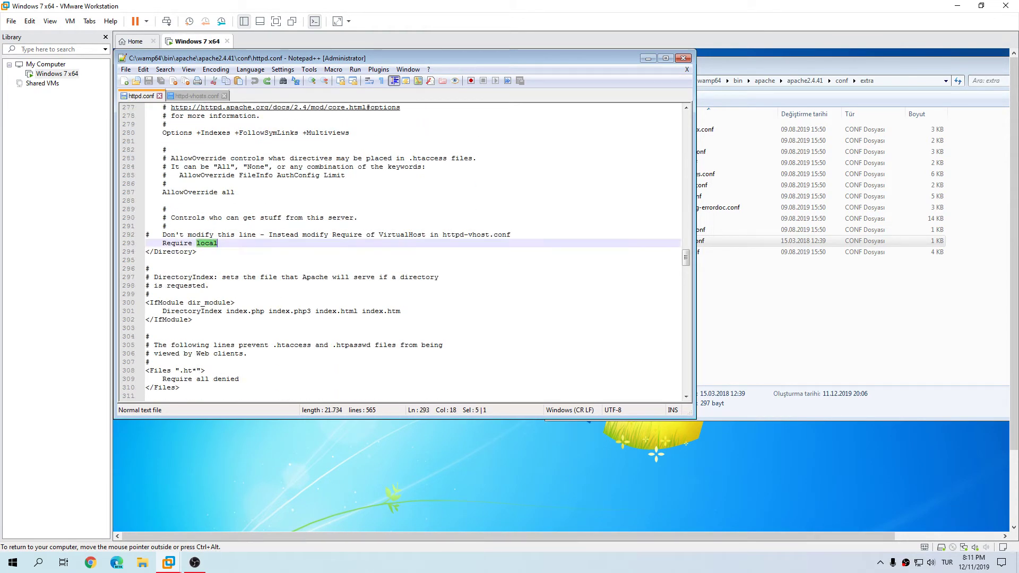
scroll(177, 243, "down", 1)
left_click(178, 243)
scroll(178, 243, "down", 13)
scroll(403, 252, "down", 16)
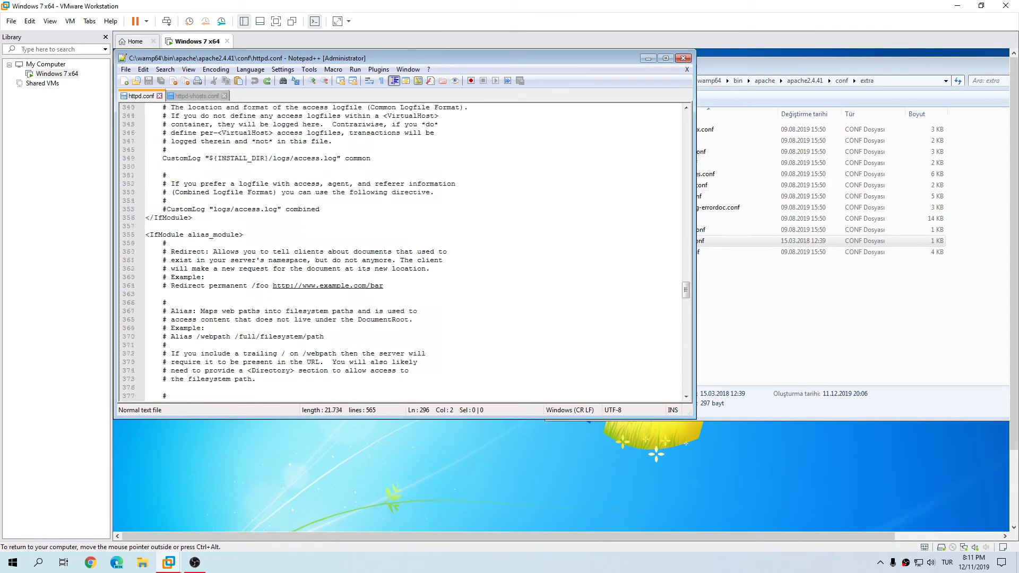
left_click(159, 95)
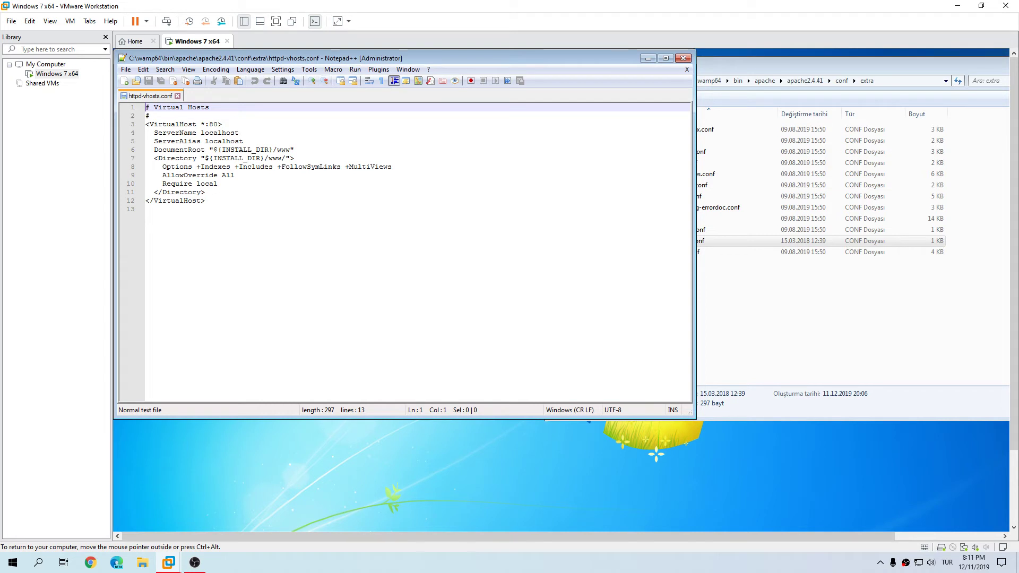
- Change the Require directive in httpd-vhosts.conf from local to "all granted", save the file and close Notepad++
left_click(205, 201)
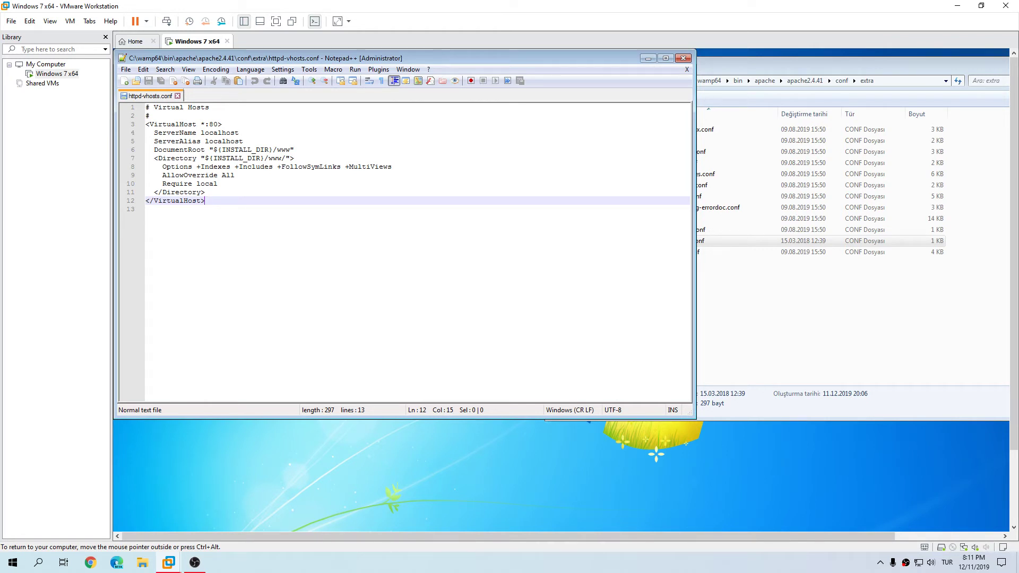
double_click(207, 184)
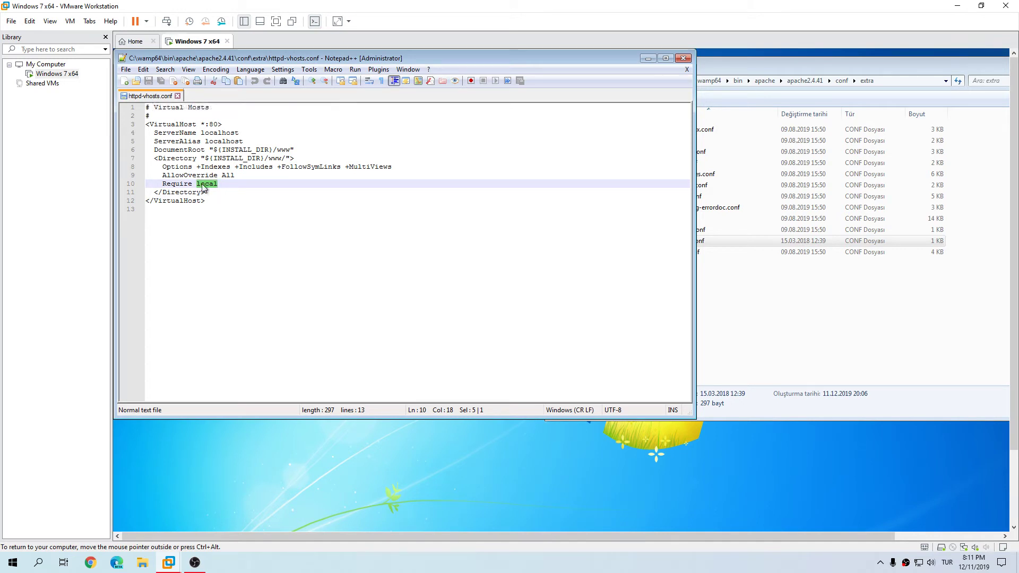
type("all granted")
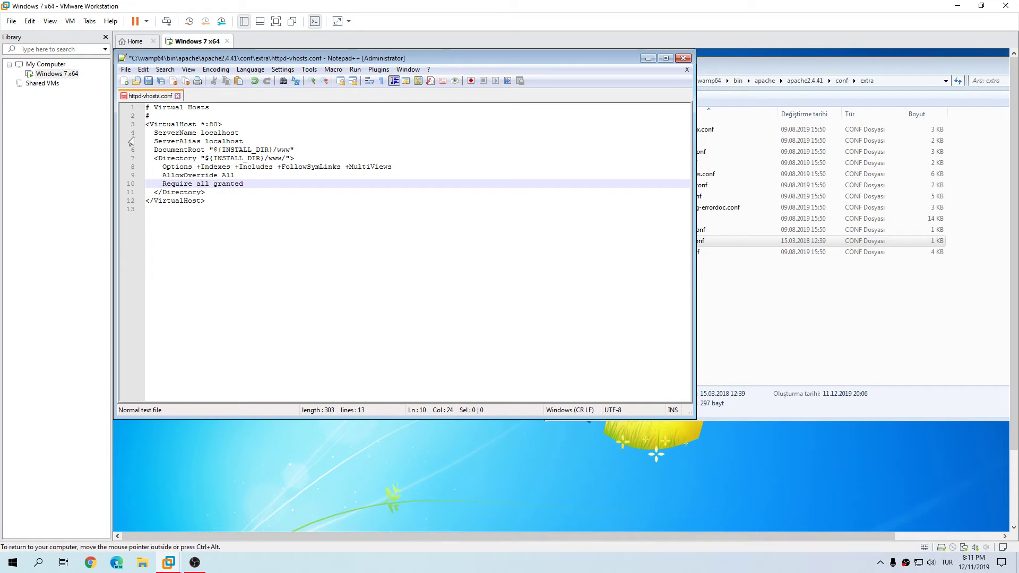
left_click(149, 80)
left_click(682, 58)
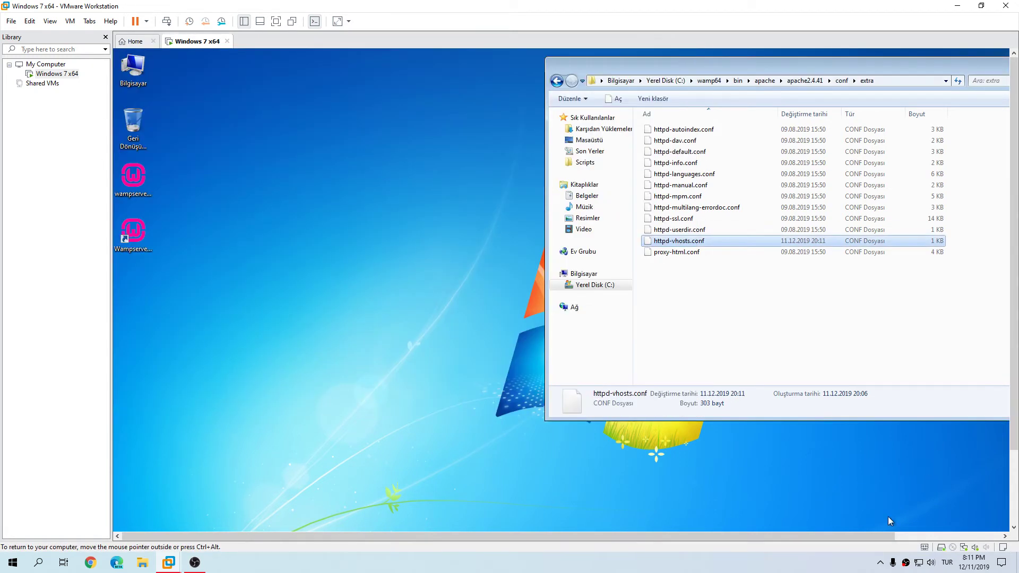
- Close the extra folder window and restart all WampServer services
left_click(1000, 65)
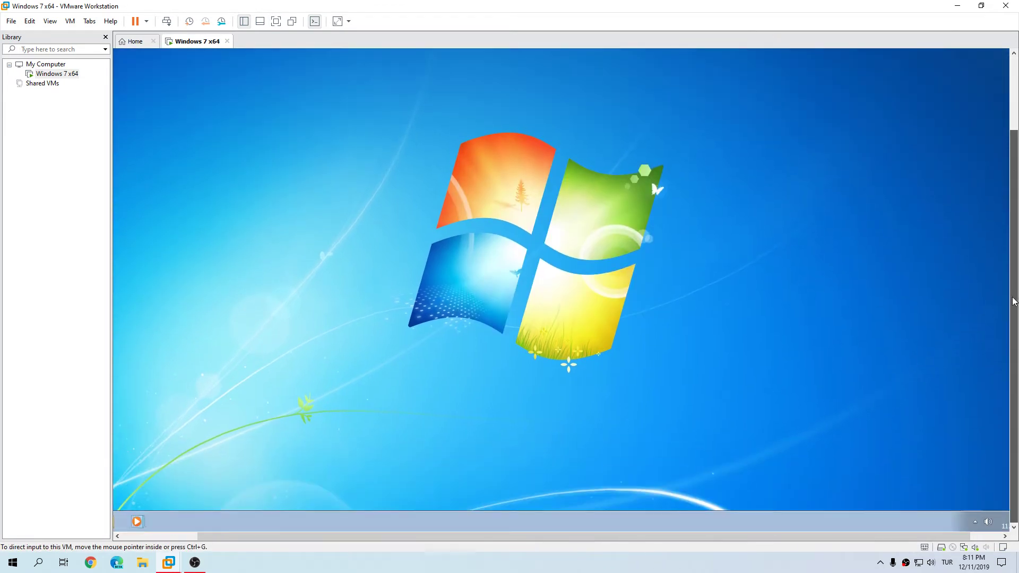
left_click(940, 522)
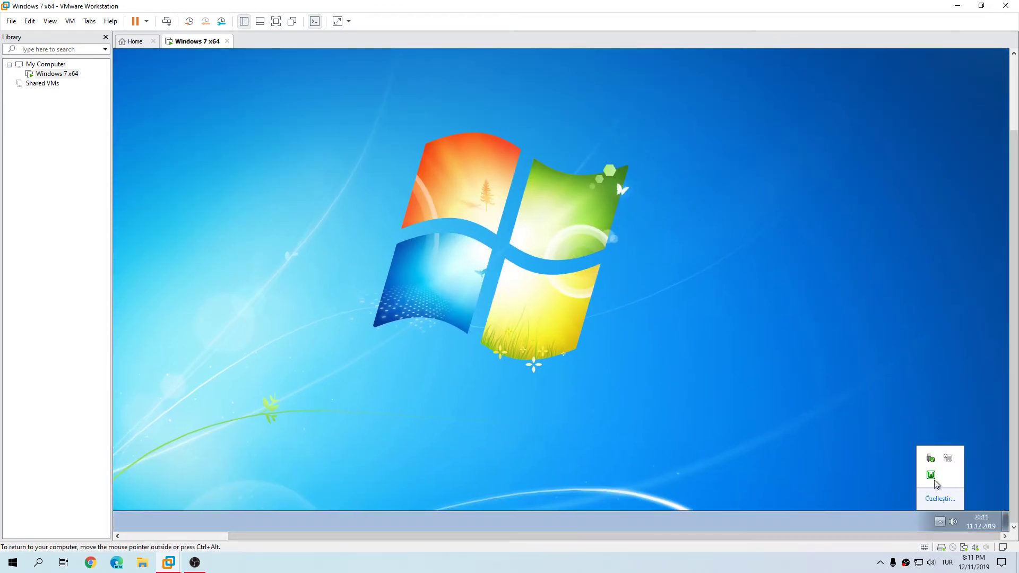
right_click(932, 477)
key("Escape")
right_click(934, 481)
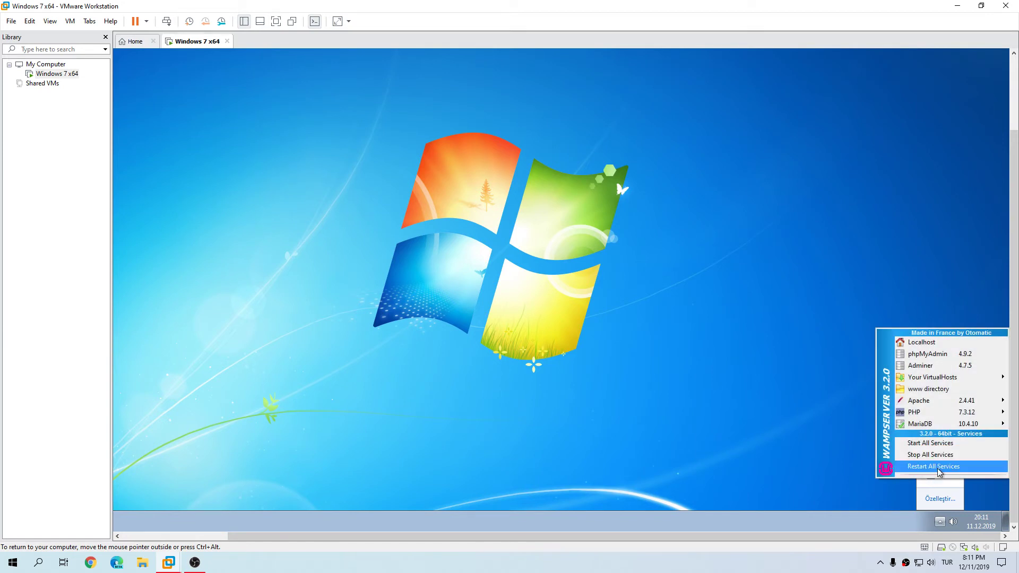
left_click(936, 474)
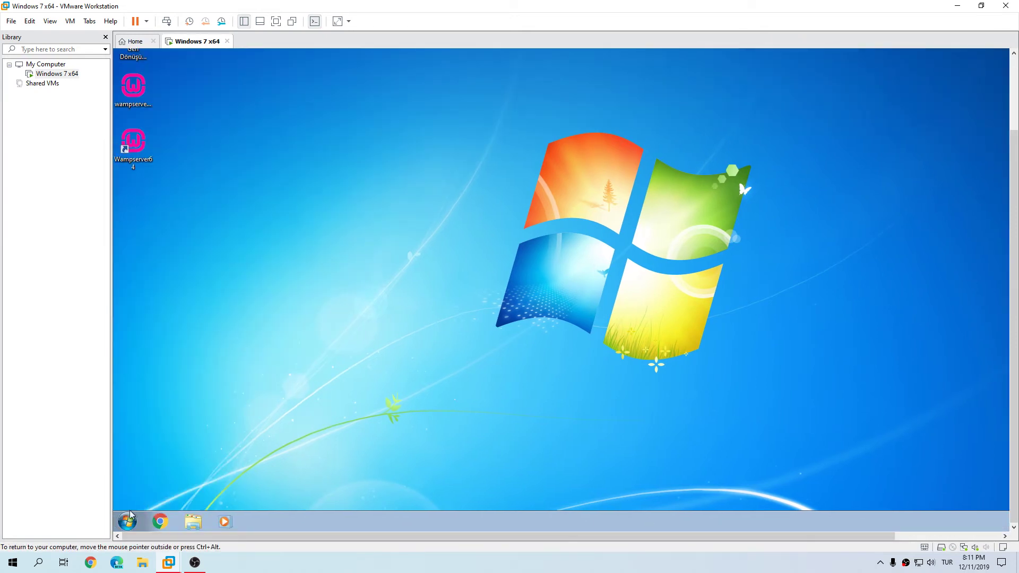
left_click(127, 520)
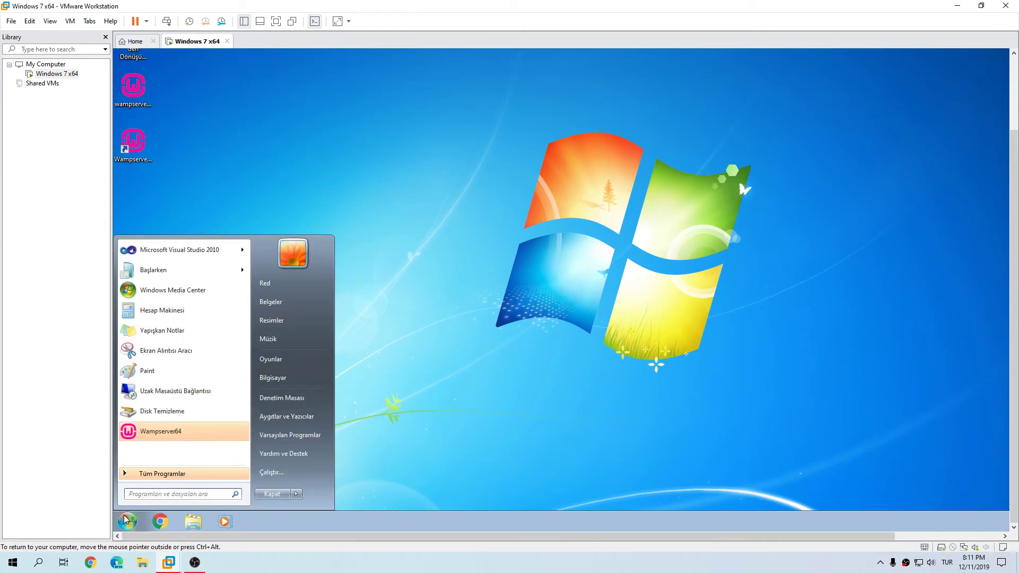
left_click(517, 424)
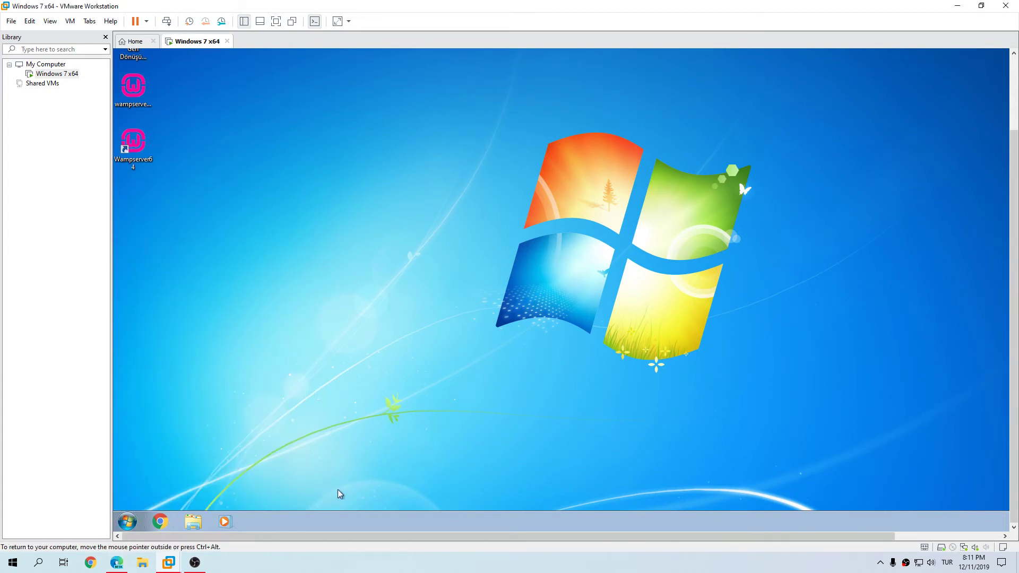
left_click(118, 564)
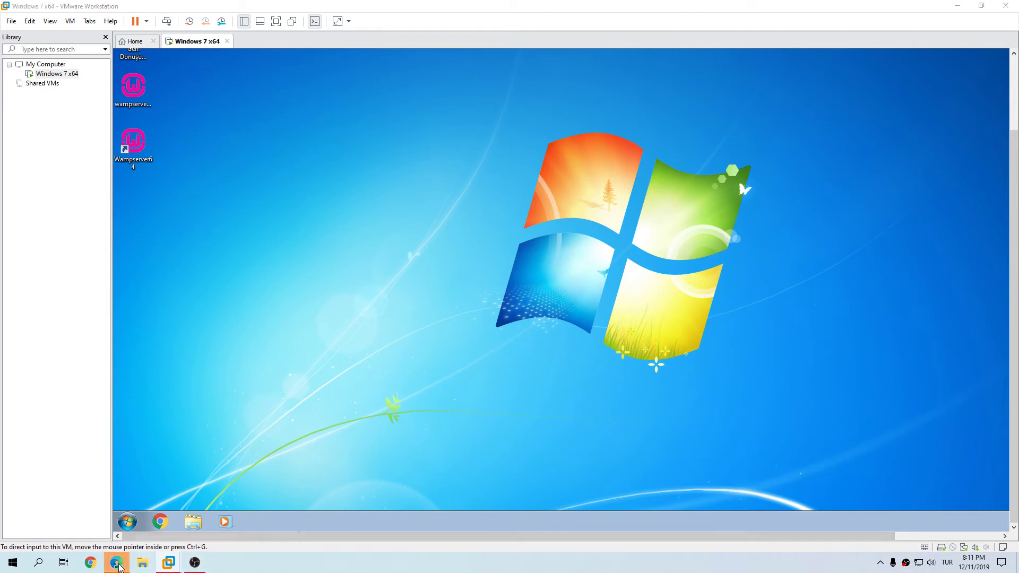
left_click(230, 28)
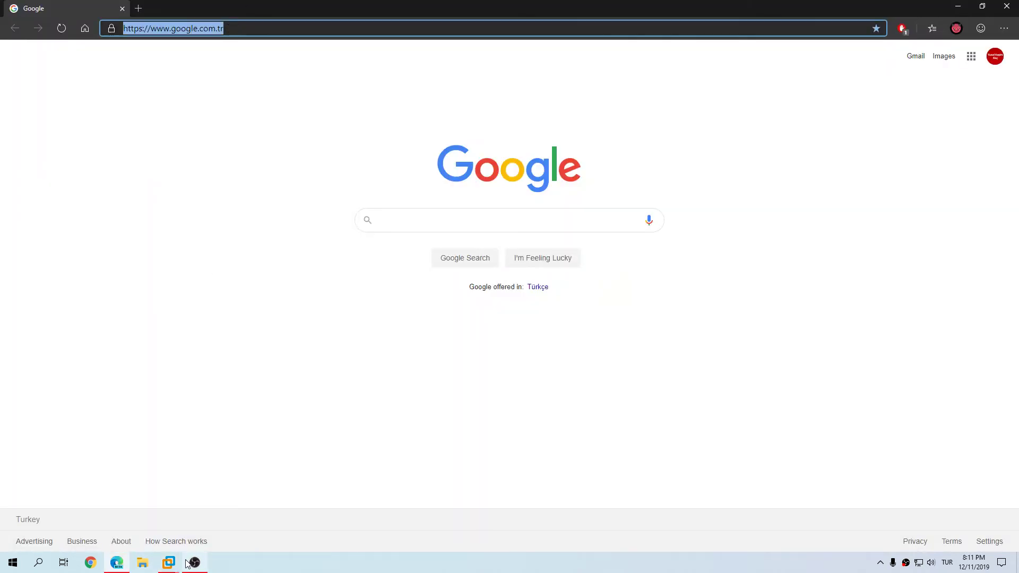
left_click(168, 563)
left_click(225, 497)
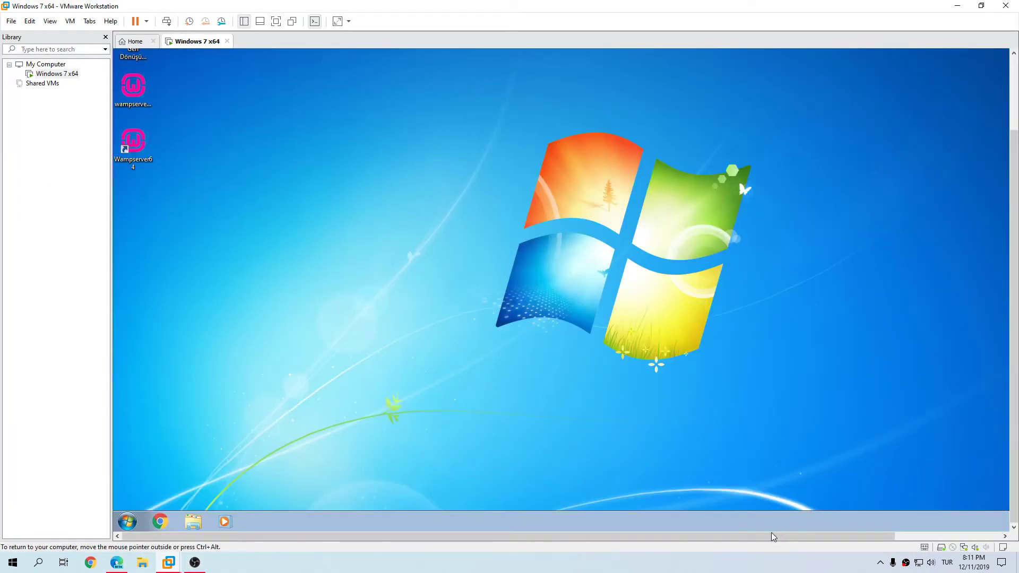
- Check the virtual machine's local area connection details in the Network and Sharing Center, and close its windows
left_click_drag(774, 537, 961, 531)
left_click(940, 522)
right_click(954, 458)
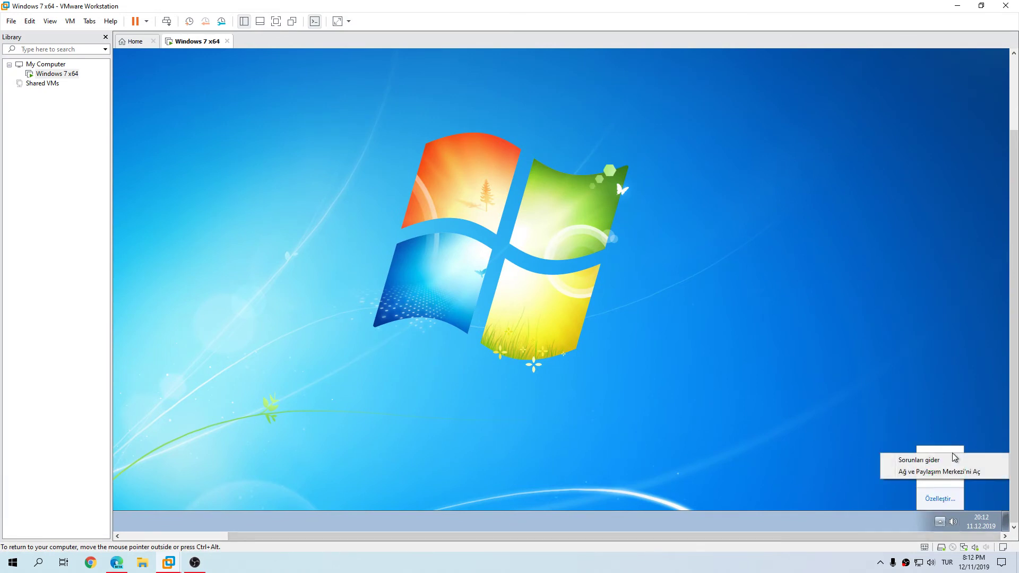
left_click(939, 472)
left_click(610, 180)
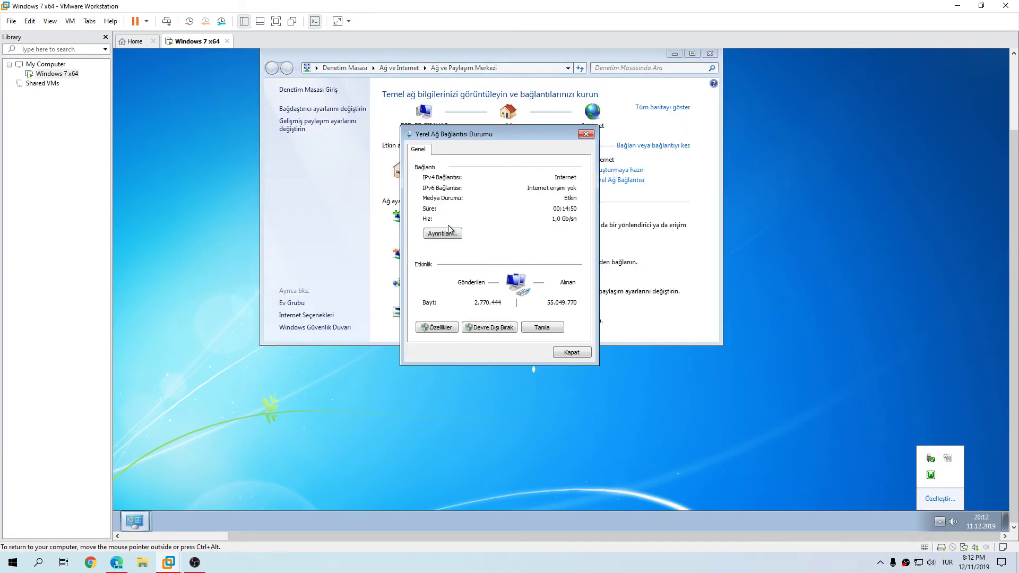
left_click(443, 234)
left_click(574, 358)
left_click(570, 353)
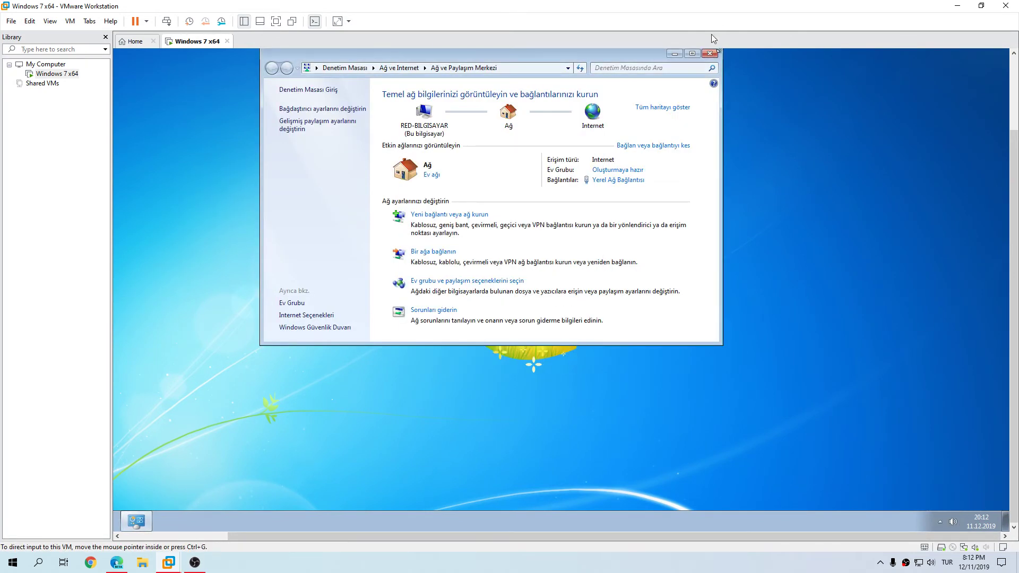
left_click(710, 53)
- Switch to the host's Edge browser and load 192.168.2.252
left_click(116, 562)
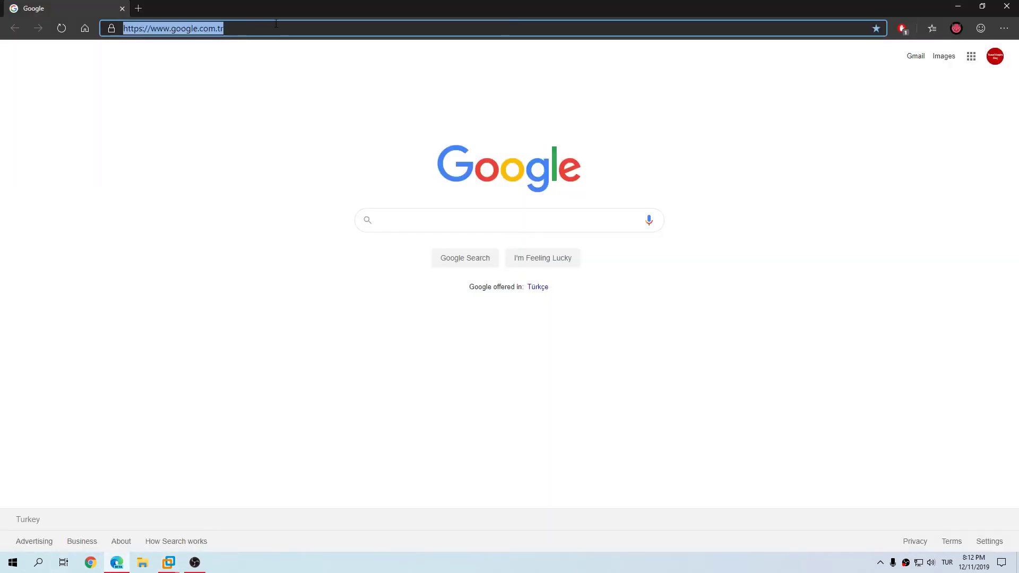
left_click(275, 24)
type("192.168.2.252")
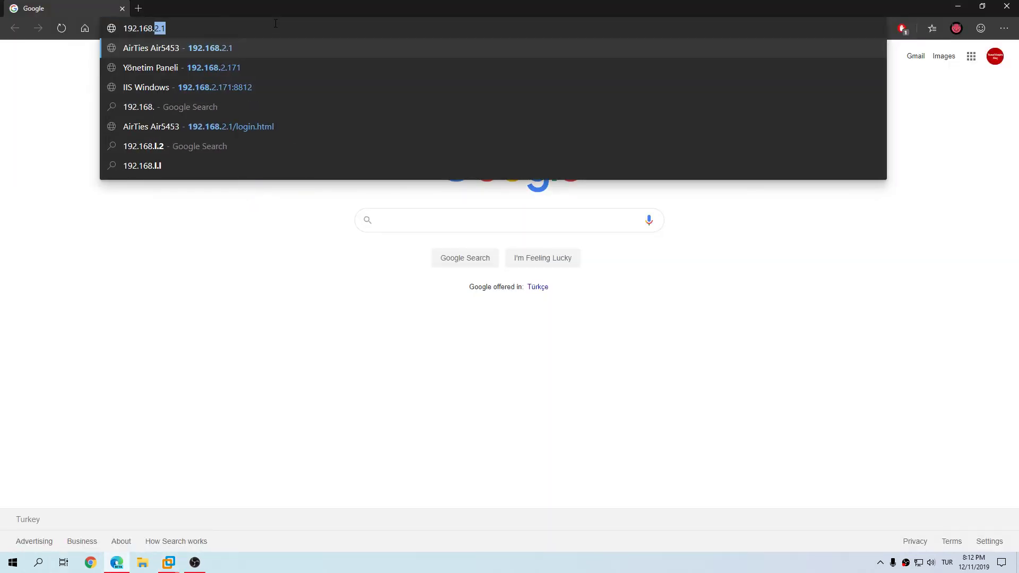
key("Return")
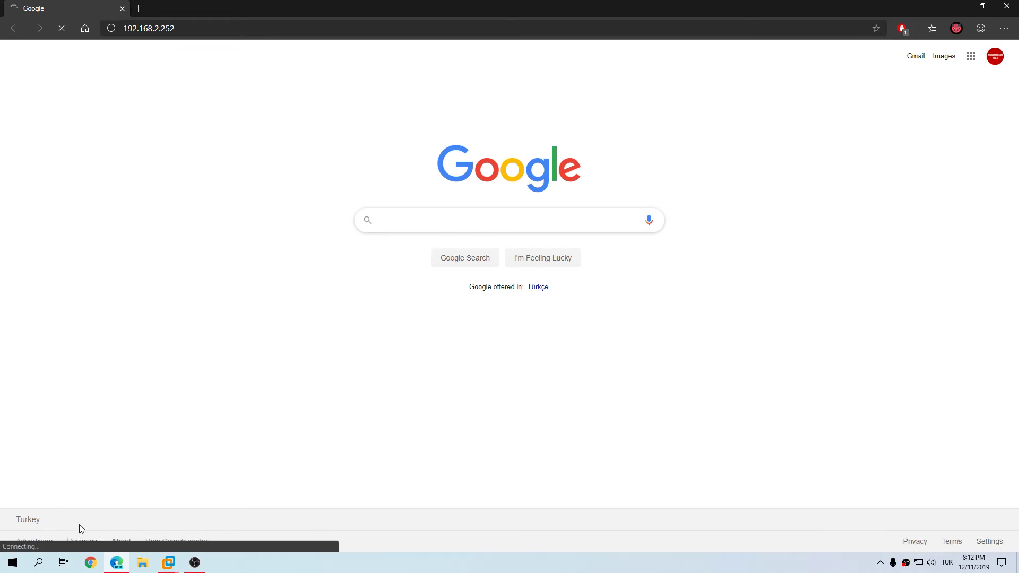
- Back in the virtual machine, enable "Allow VirtualHost local IP's others than 127.*" in WampServer's Wamp Settings
key("alt+Tab")
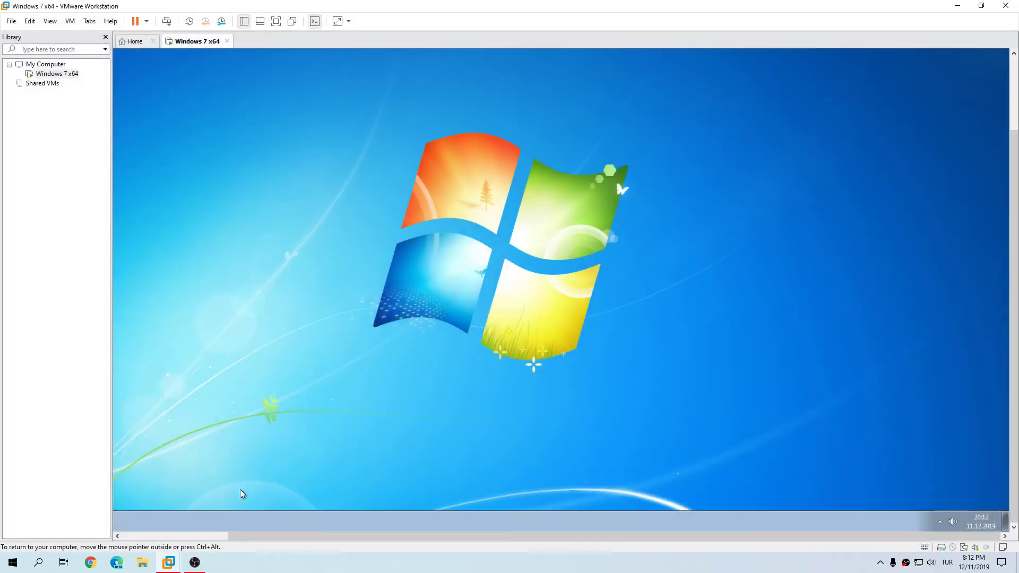
left_click(940, 522)
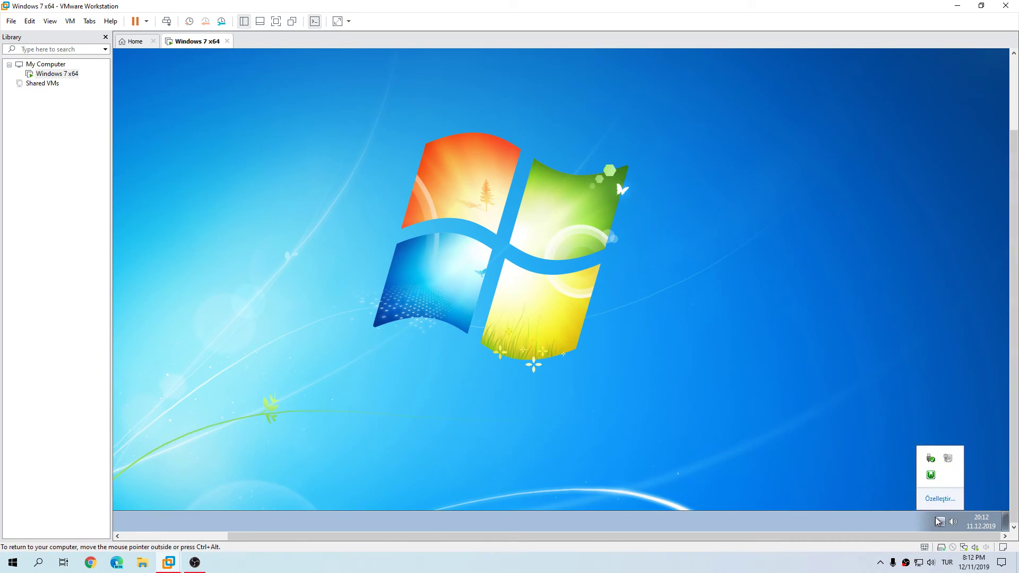
right_click(930, 477)
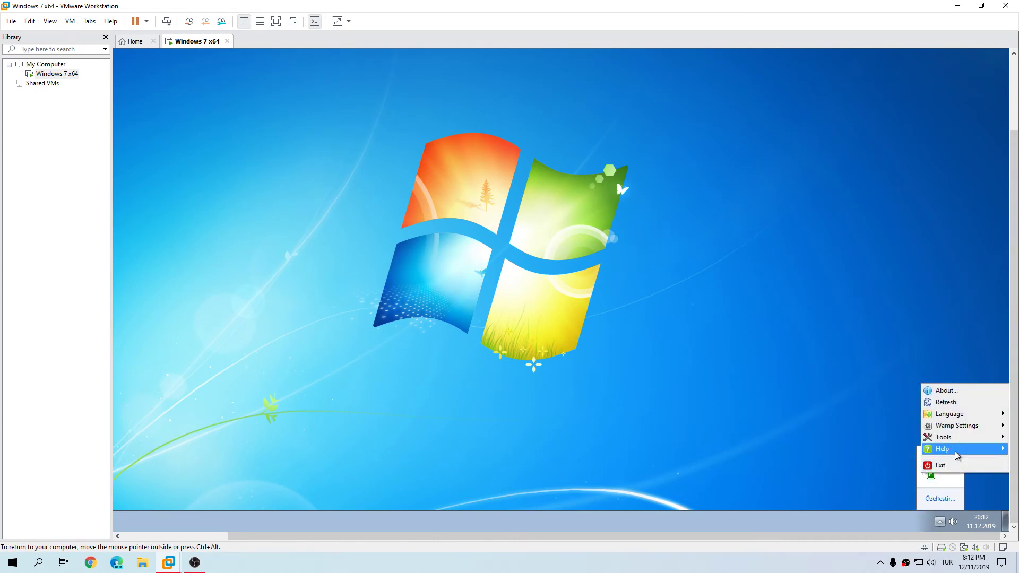
mouse_move(955, 432)
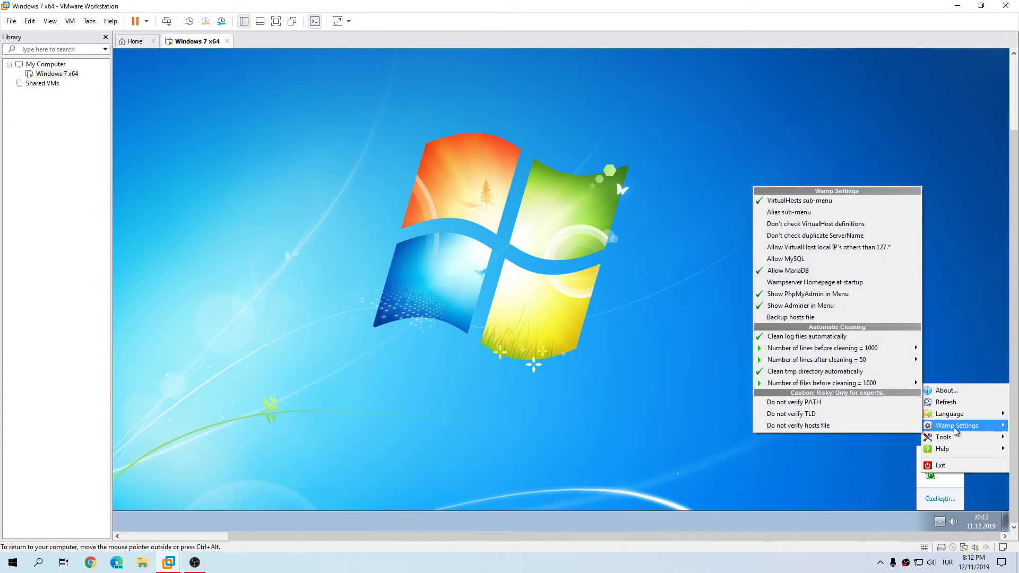
right_click(931, 480)
mouse_move(952, 435)
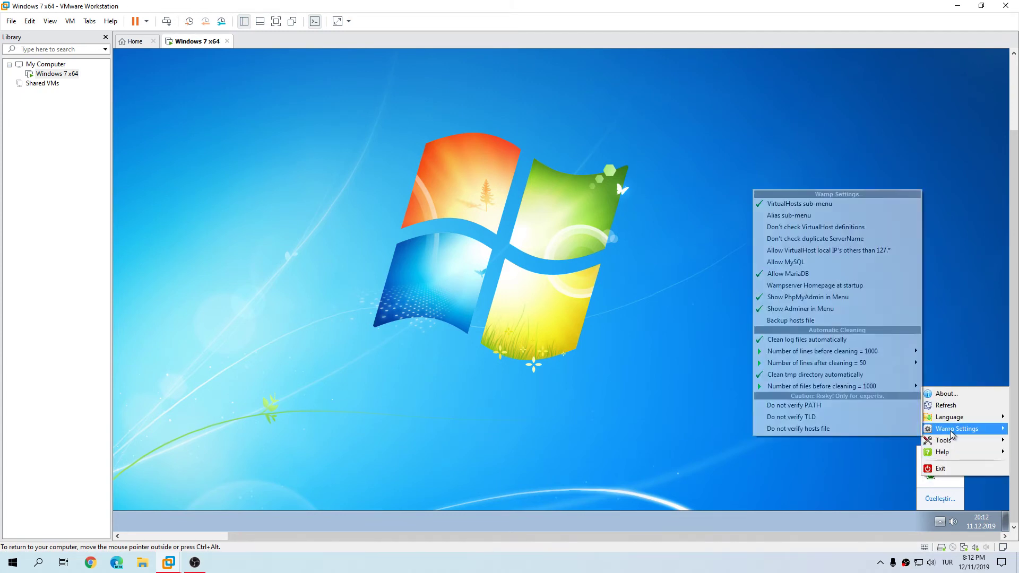
left_click(838, 252)
left_click(940, 522)
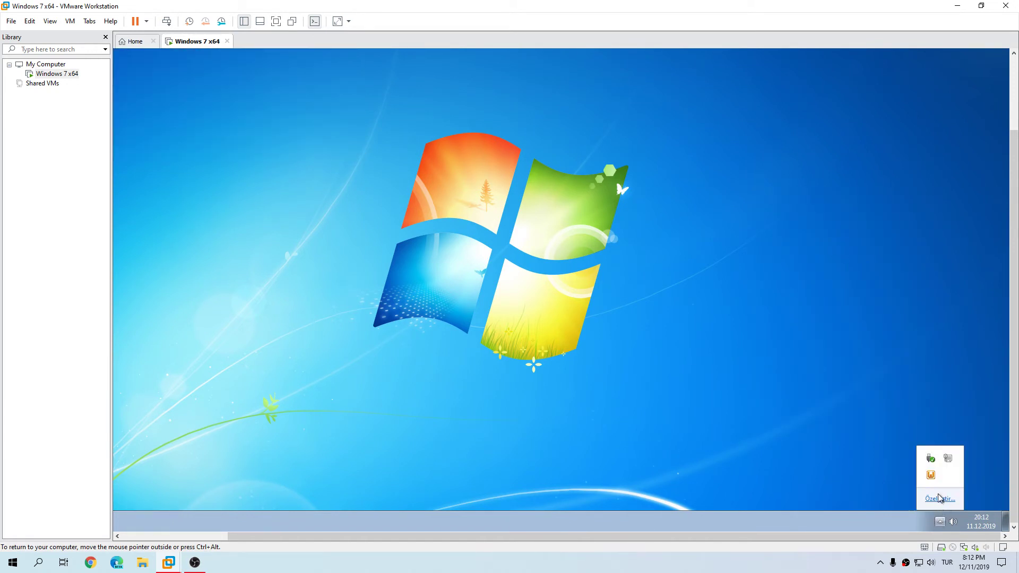
- Find and open Windows Firewall with Advanced Security in the virtual machine
left_click_drag(906, 536, 674, 527)
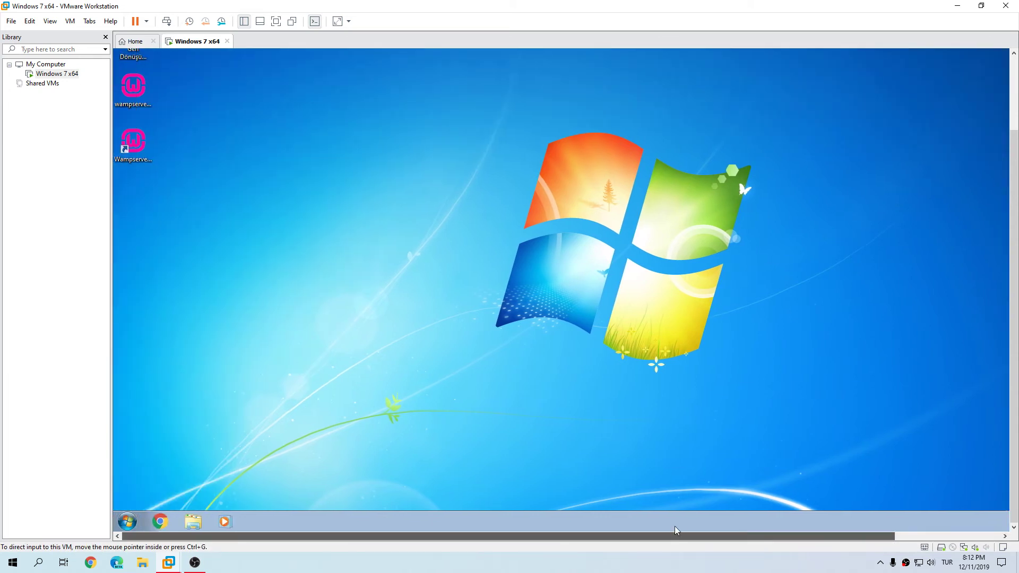
left_click(136, 518)
type("güve")
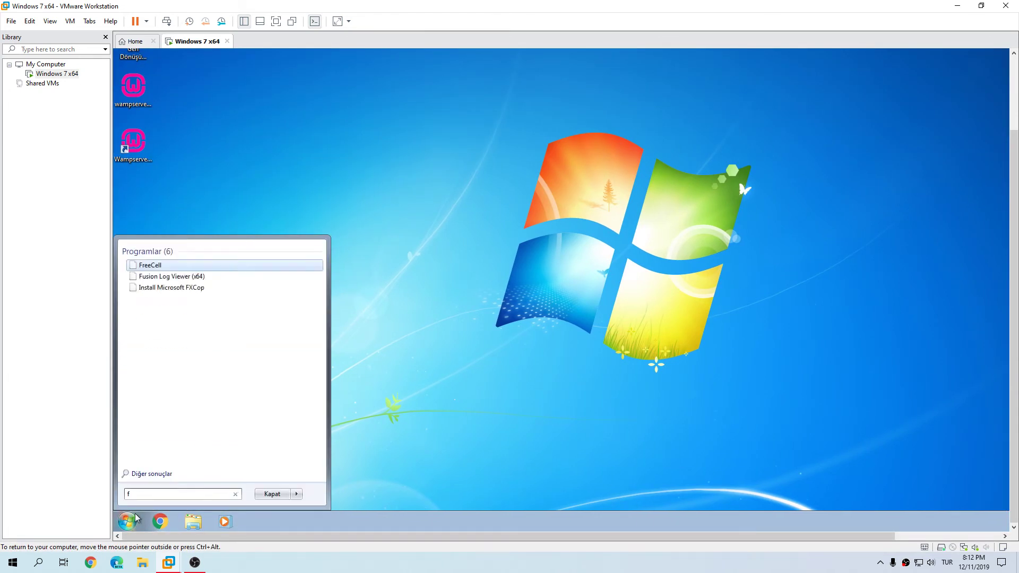
type("nlik")
key("Return")
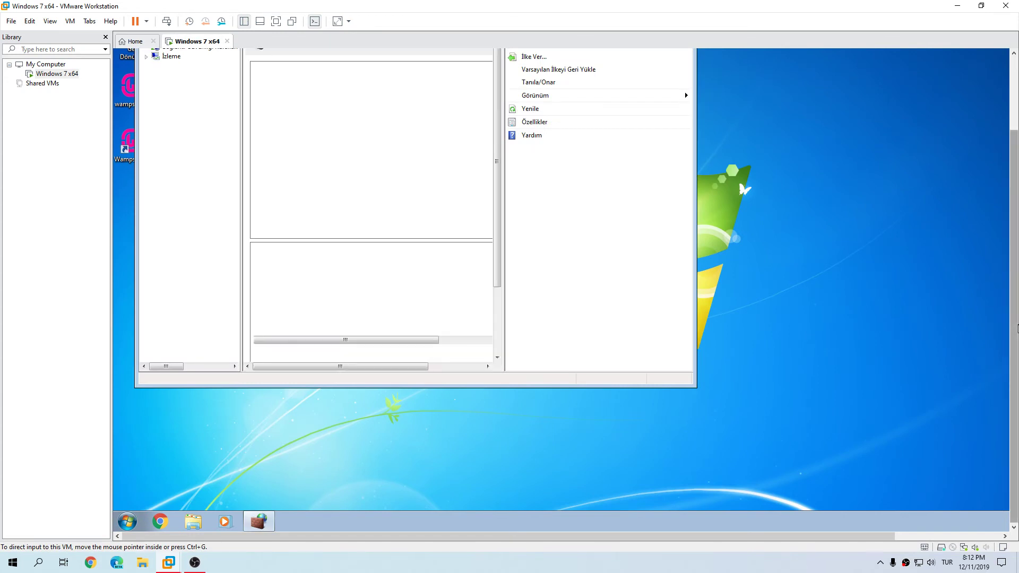
- Start a new inbound firewall rule of the Program type that applies to a specific program path
left_click(183, 117)
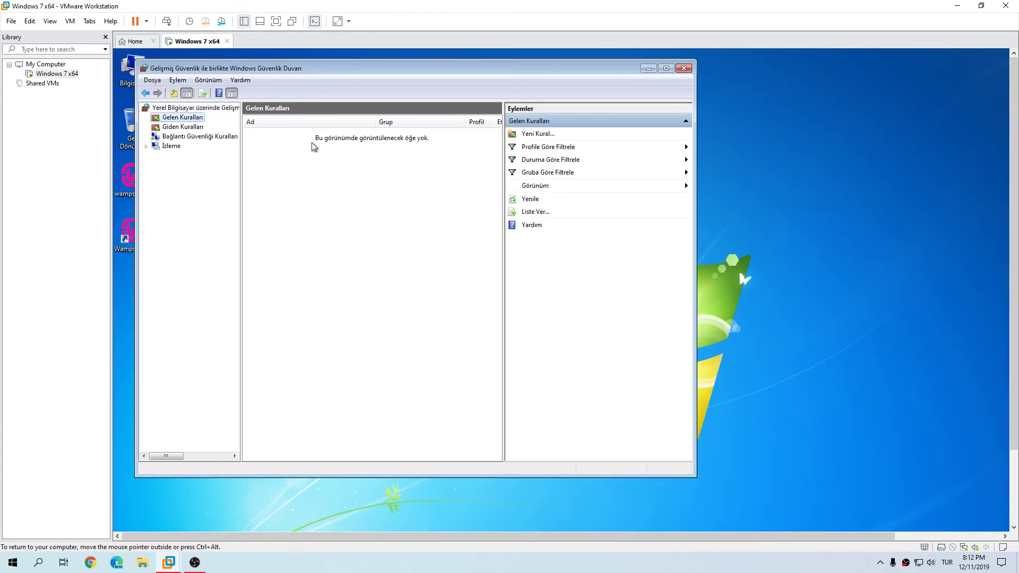
left_click(538, 134)
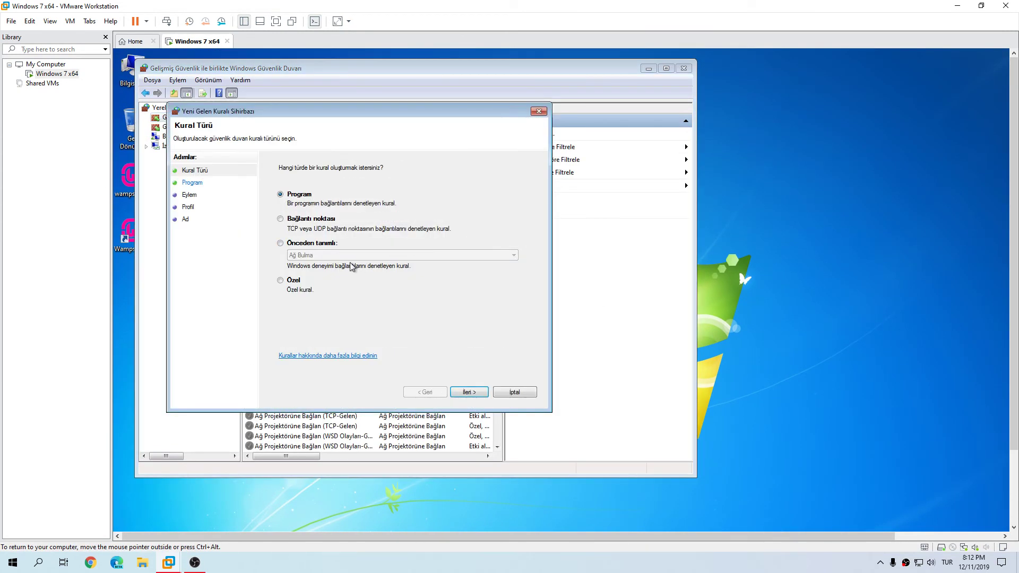
left_click(468, 393)
left_click(280, 219)
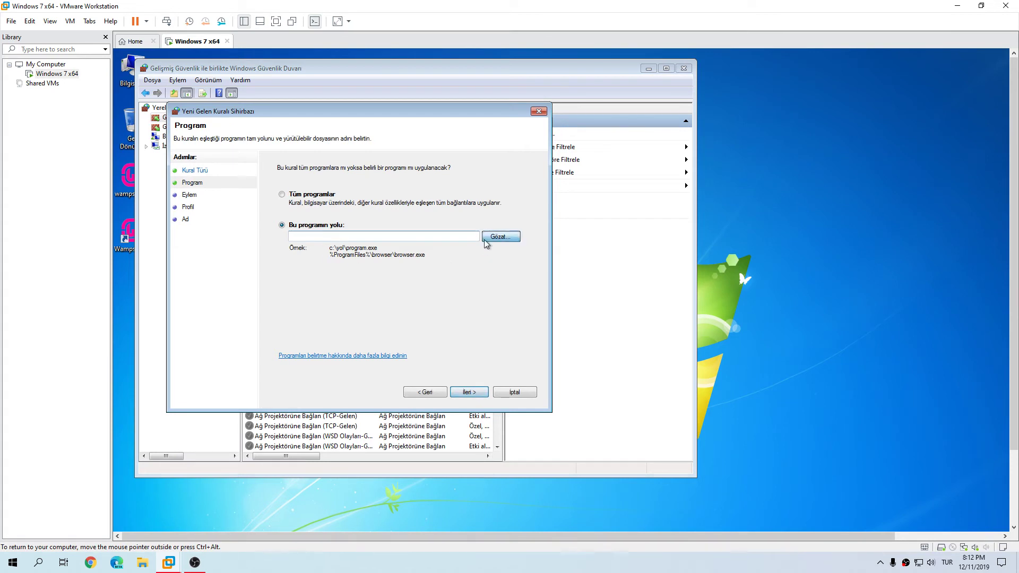
- Set the rule's program path to httpd.exe in C:\wamp64\bin\apache\apache2.4.41\bin
left_click(499, 239)
left_click(227, 348)
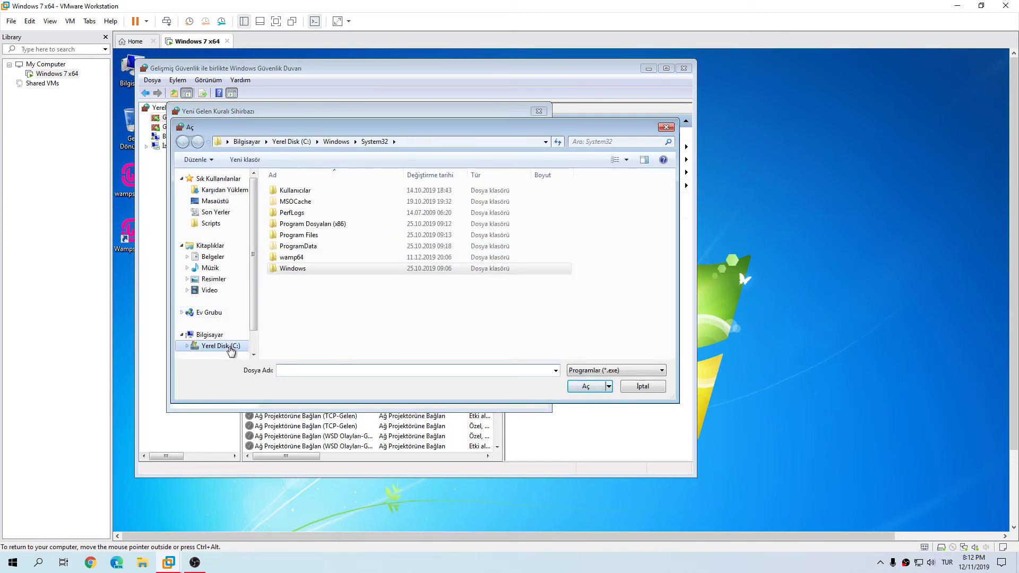
double_click(297, 259)
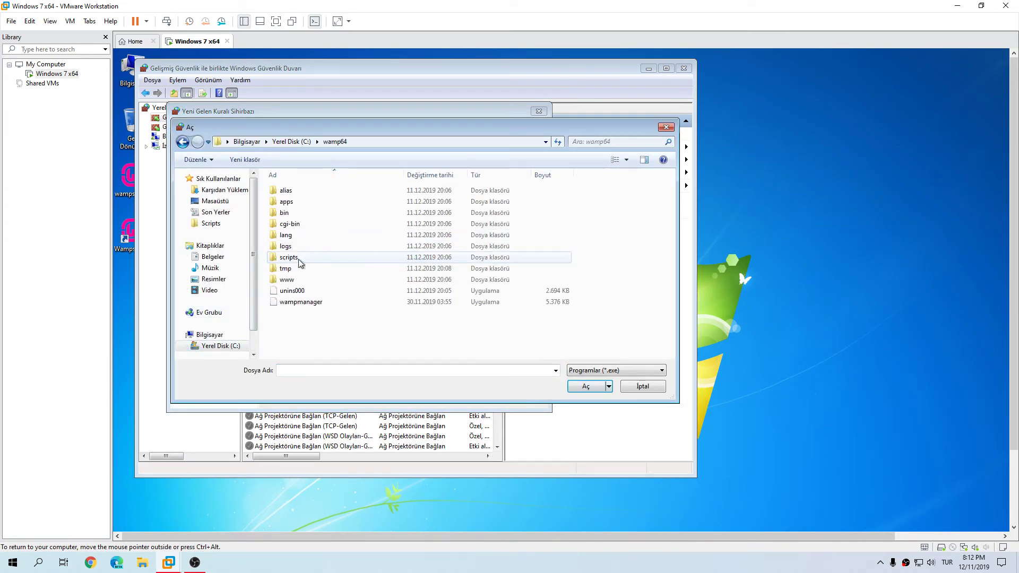
double_click(297, 213)
double_click(290, 191)
double_click(294, 192)
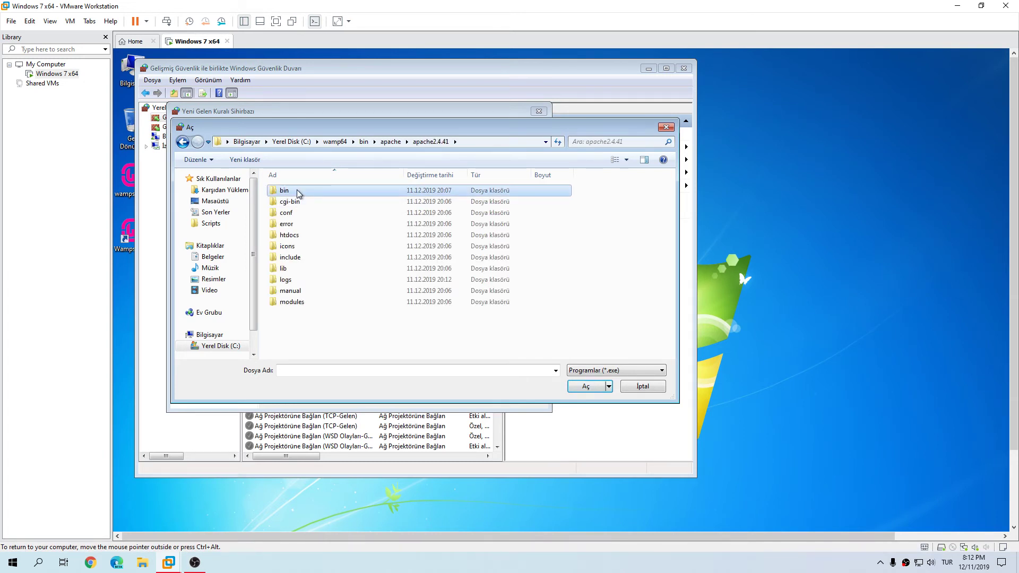
double_click(289, 192)
double_click(291, 281)
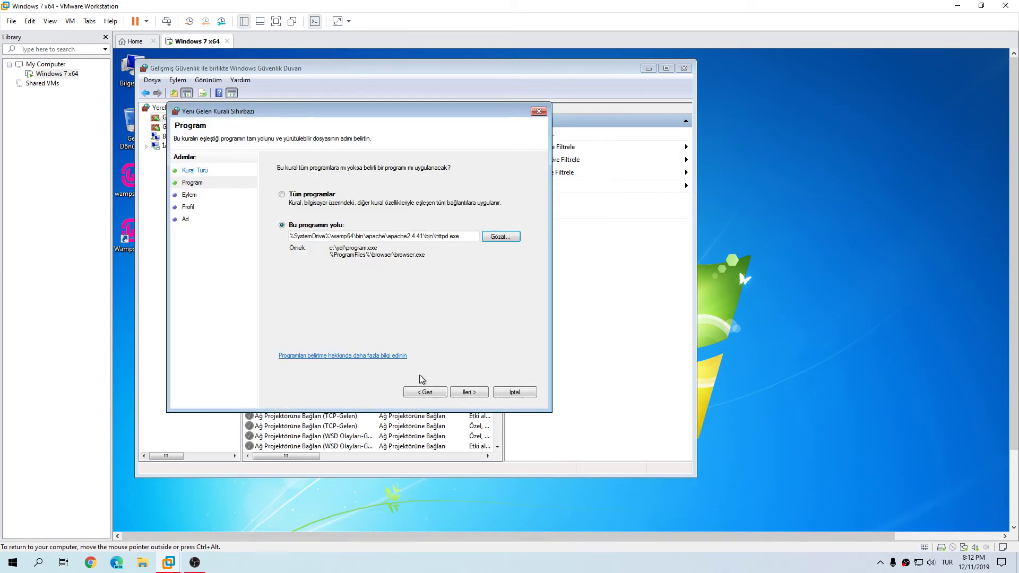
- Copy the inbound rule's program path and browse to httpd.exe again to set it to %SystemDrive%\wamp64\bin\apache\apache2.4.41\bin\httpd.exe
key("shift+Tab")
key("ctrl+c")
key("BackSpace")
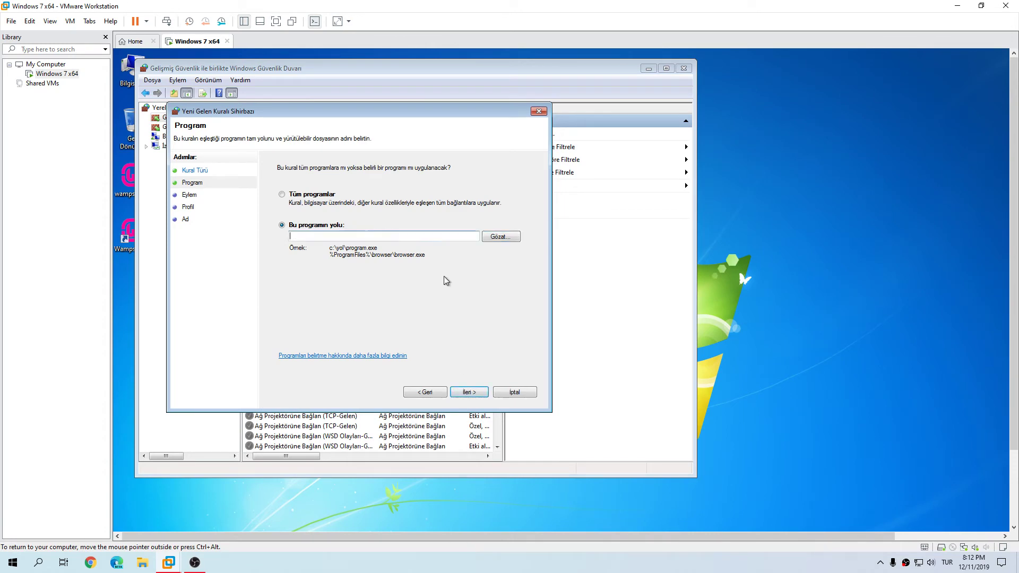
left_click(491, 239)
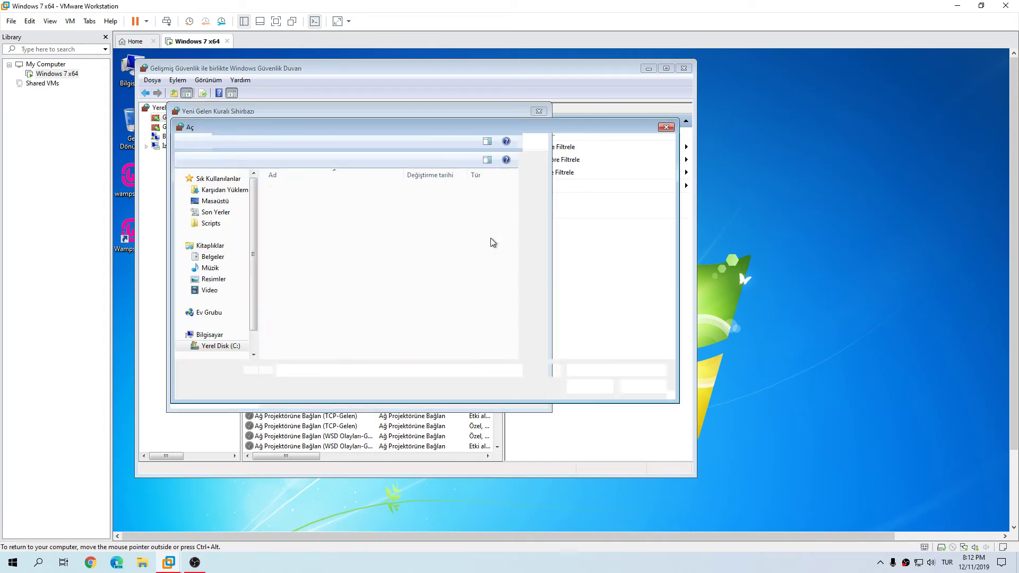
double_click(322, 268)
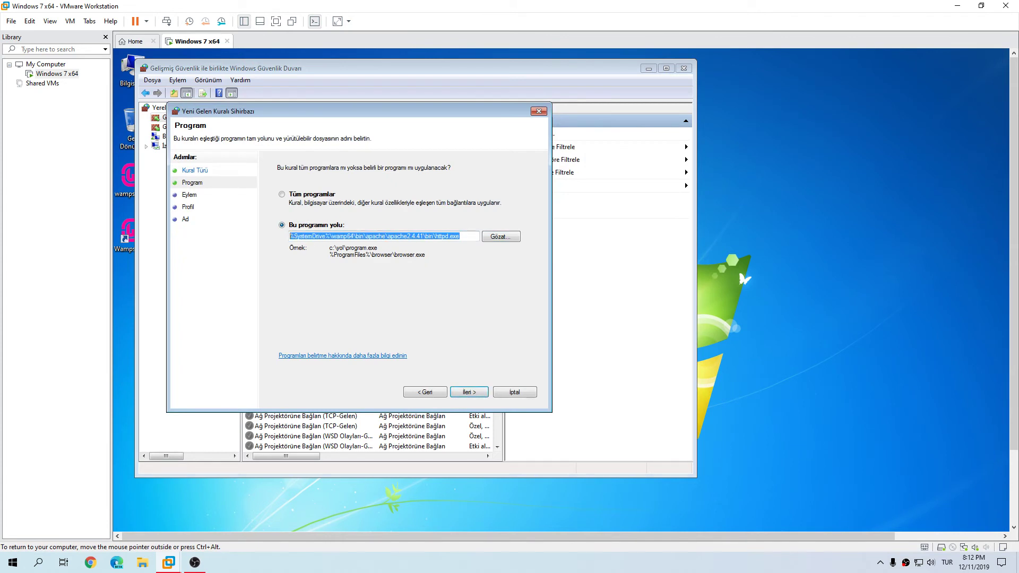
- Allow the connection for all profiles and finish the inbound rule with the name Apache
left_click(469, 392)
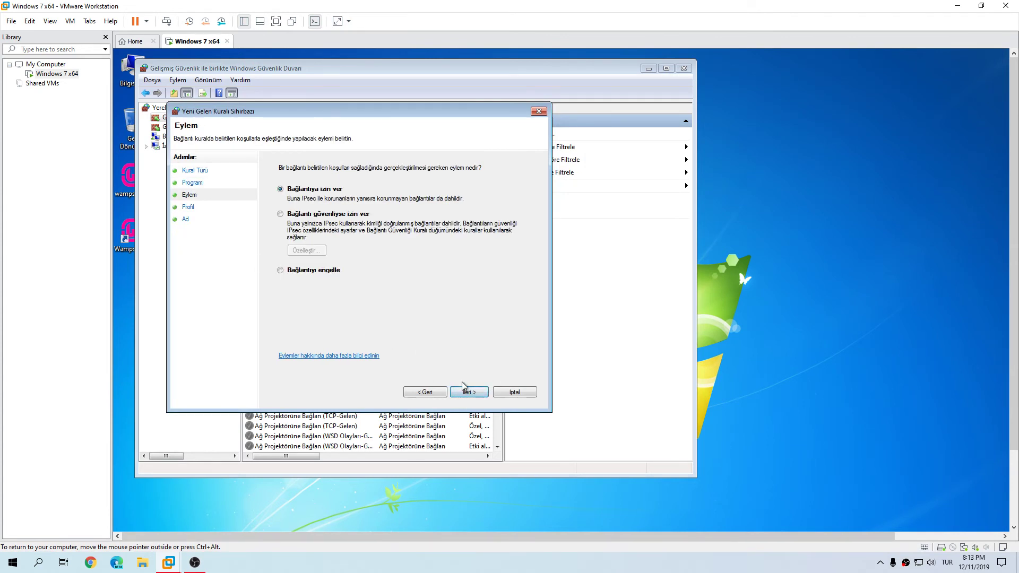
left_click(465, 387)
left_click(425, 392)
left_click(425, 392)
left_click(468, 392)
left_click(467, 392)
left_click(467, 392)
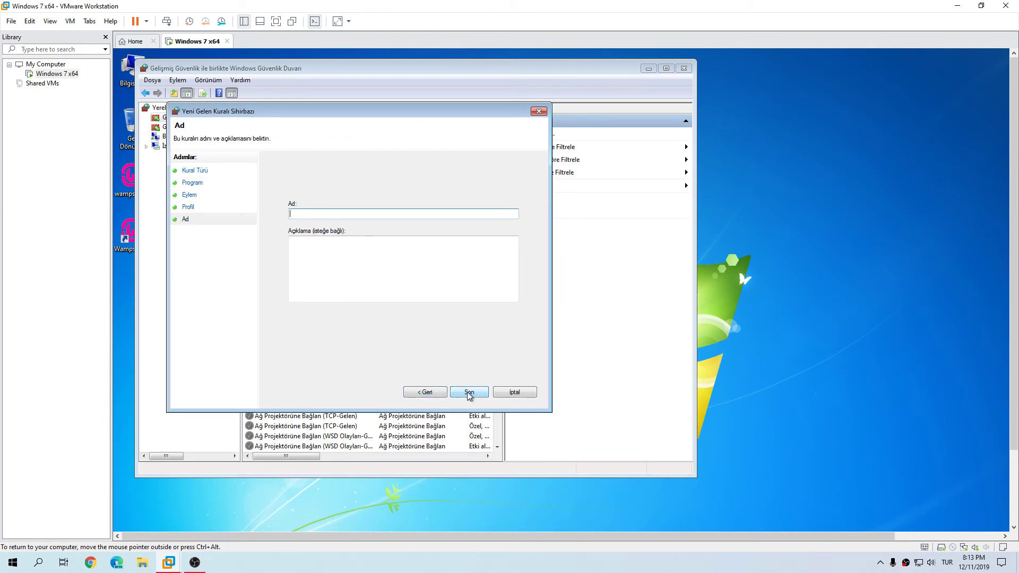
type("che")
key("Return")
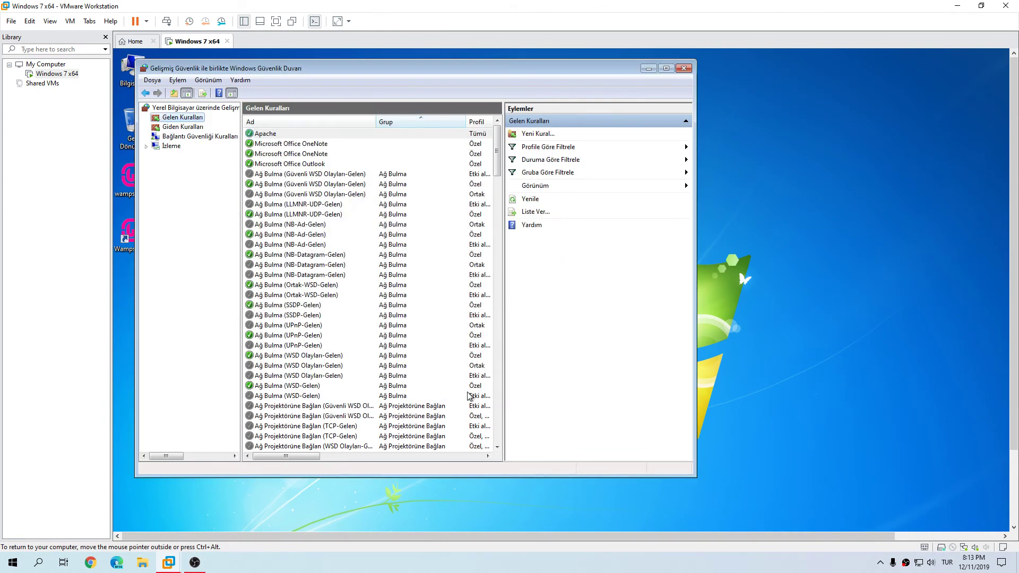
- Start a new outbound Program rule with the path %SystemDrive%\wamp64\bin\apache\apache2.4.41\bin\httpd.exe
left_click(189, 128)
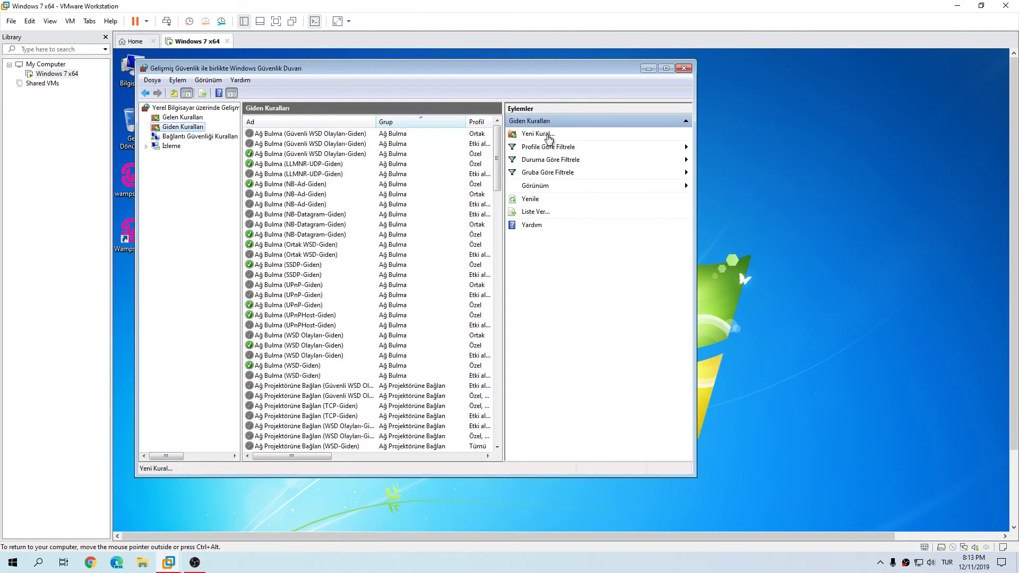
left_click(539, 134)
left_click(470, 406)
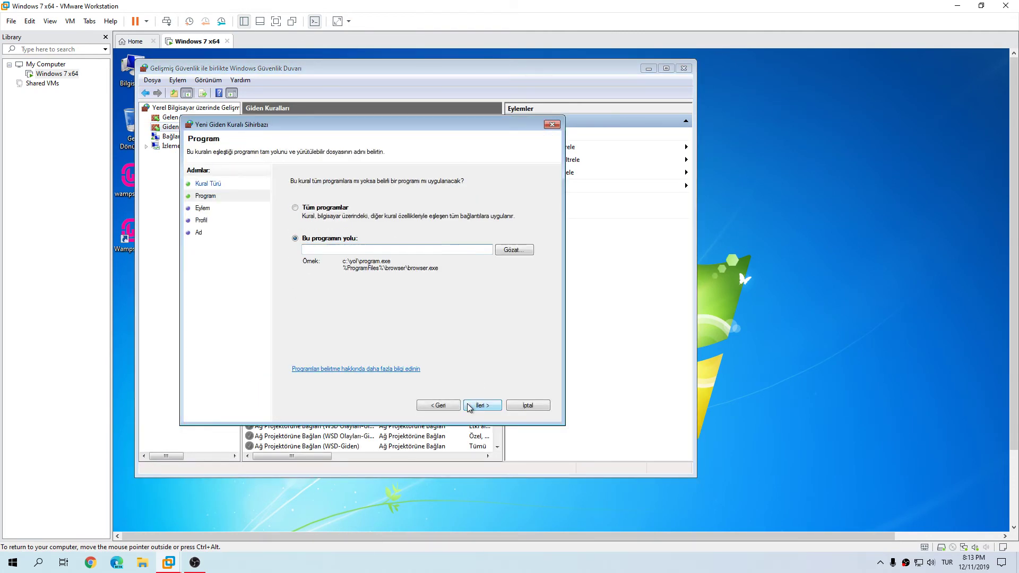
left_click(480, 405)
left_click(687, 365)
key("ctrl+v")
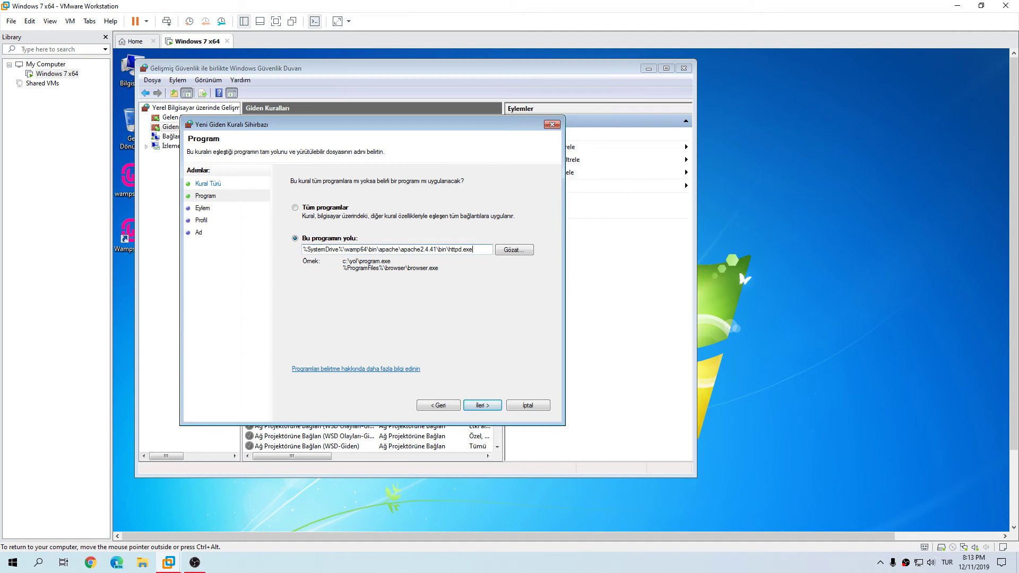
- Allow the connection for all profiles, finish the outbound rule with the name Apache, and close the firewall window
left_click(482, 405)
left_click(482, 406)
left_click(439, 406)
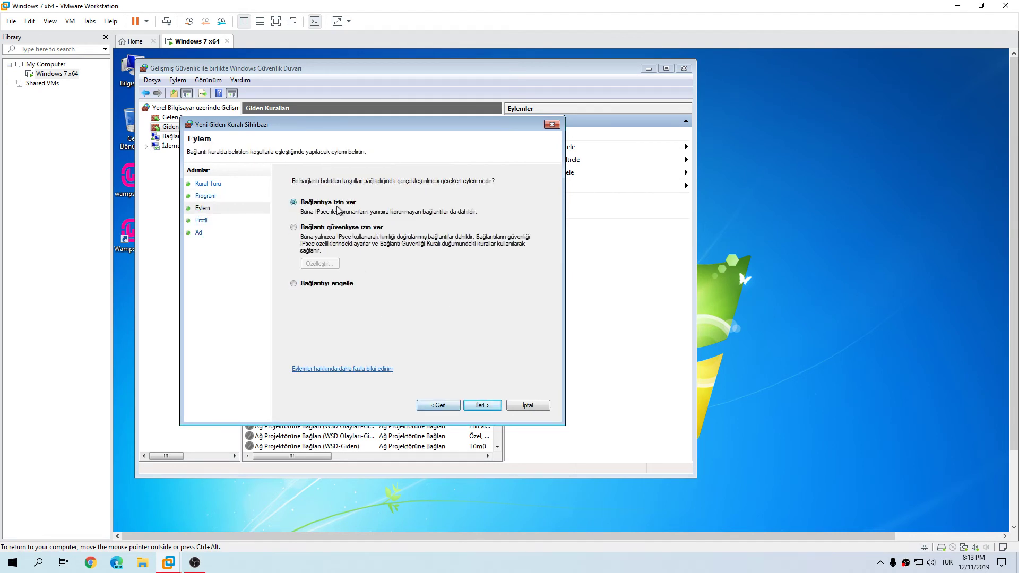
left_click(482, 406)
left_click(482, 406)
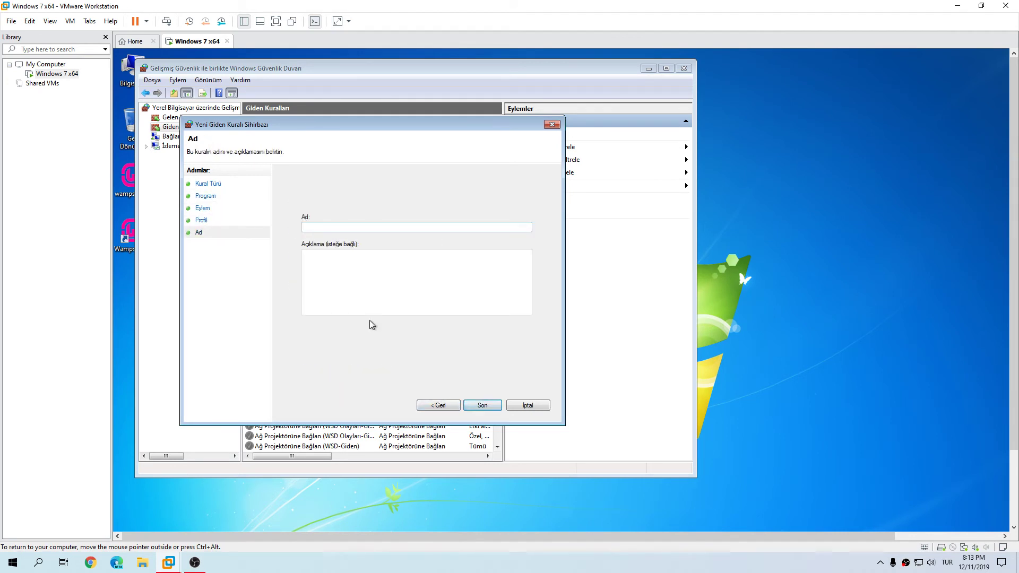
key("Return")
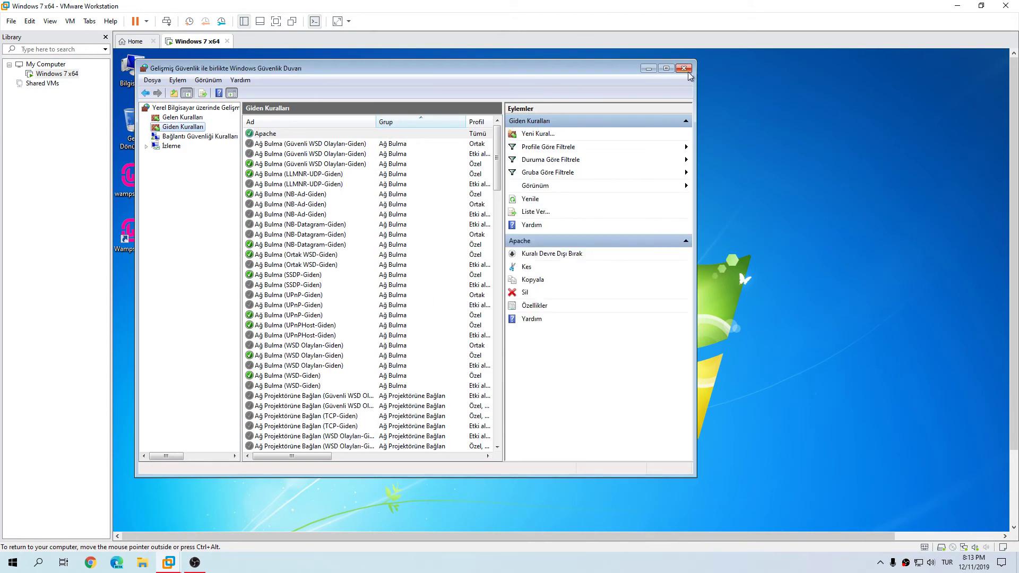
left_click(684, 68)
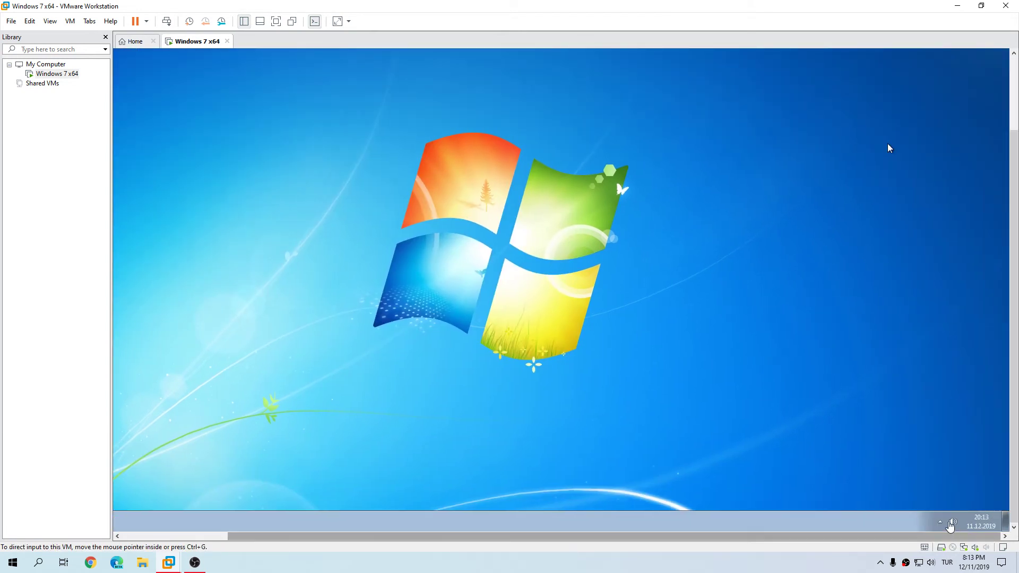
- Restart all WampServer services in the virtual machine
left_click(941, 524)
right_click(931, 475)
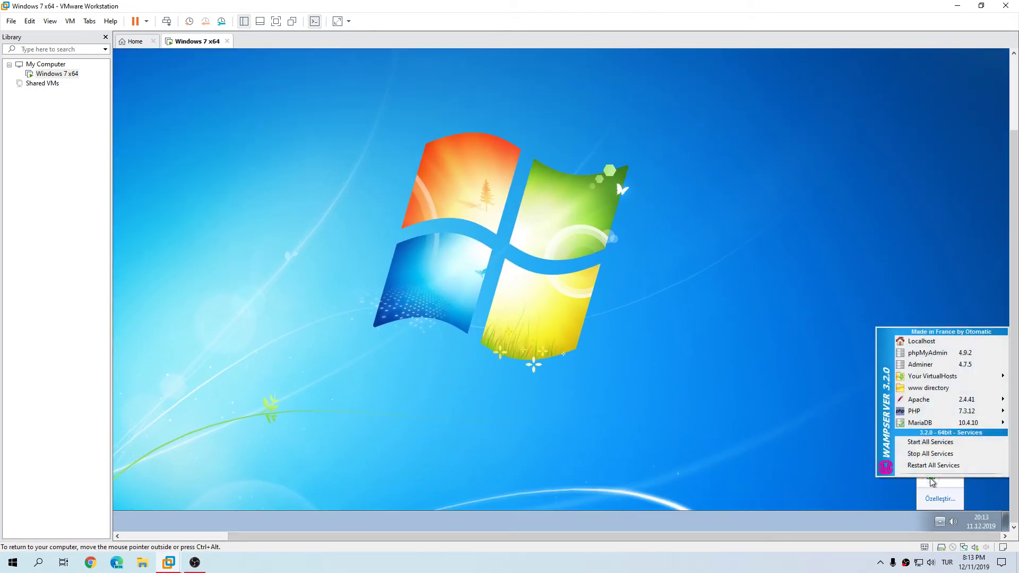
left_click(933, 466)
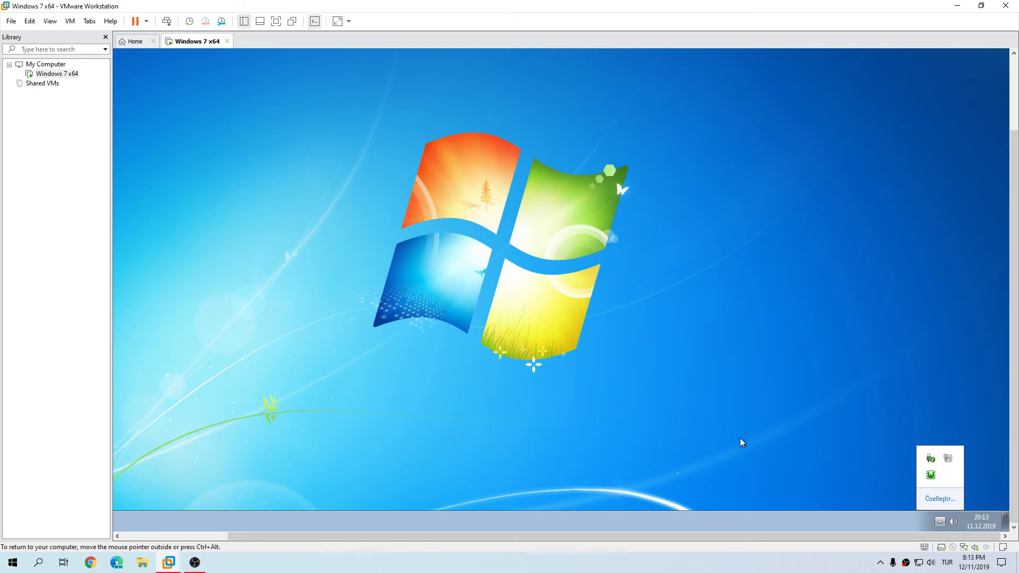
- Switch to the Edge browser on the host and open the WampServer page at 192.168.2.252
left_click(116, 563)
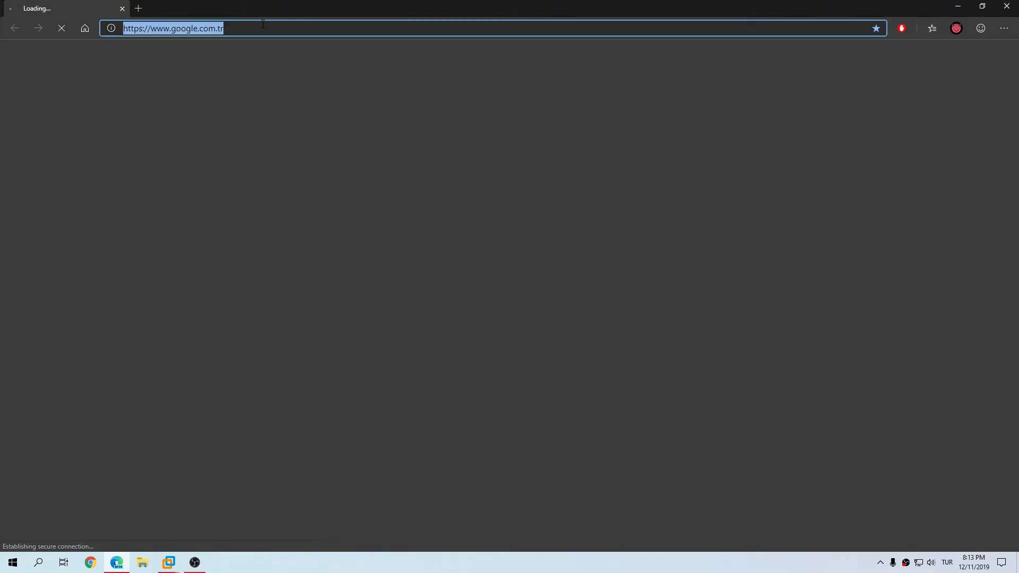
type("19")
key("super+1")
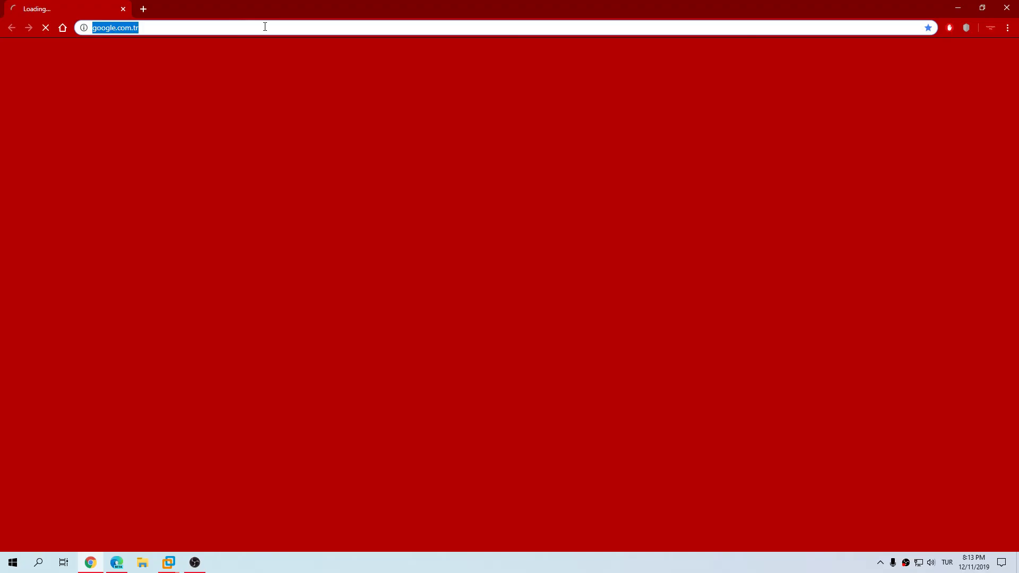
key("alt+F4")
left_click(323, 23)
key("BackSpace")
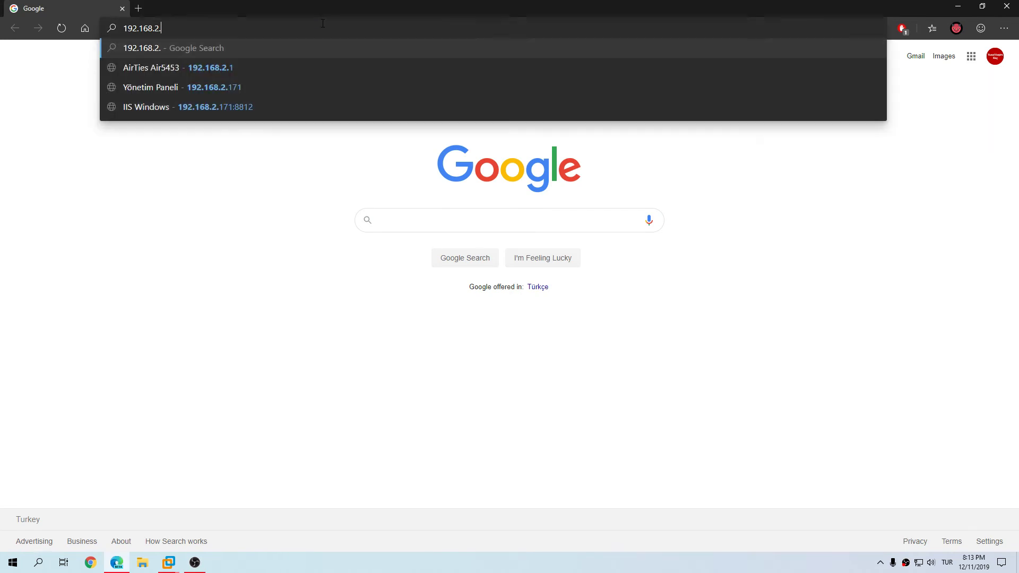
type("252")
key("Return")
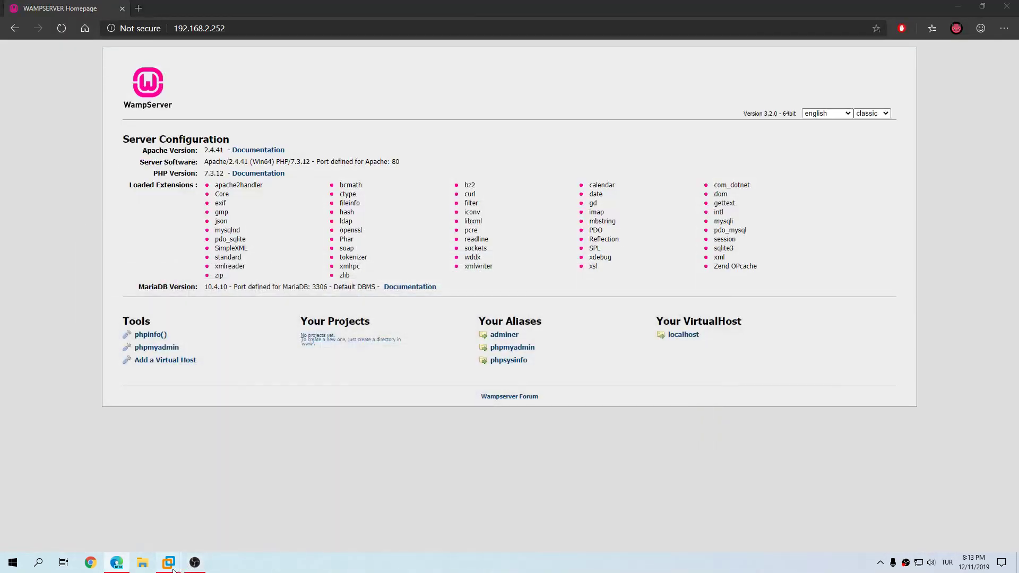
- Back in the virtual machine, run notepad++ as administrator from the npp.7.8.2.bin.x64 folder in the downloads folder
left_click(169, 562)
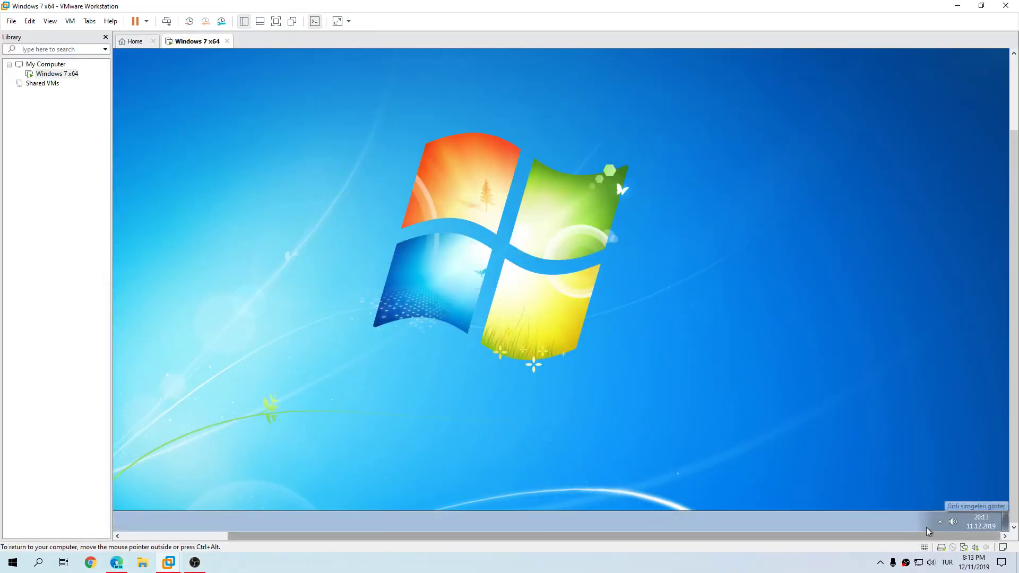
left_click_drag(876, 536, 769, 533)
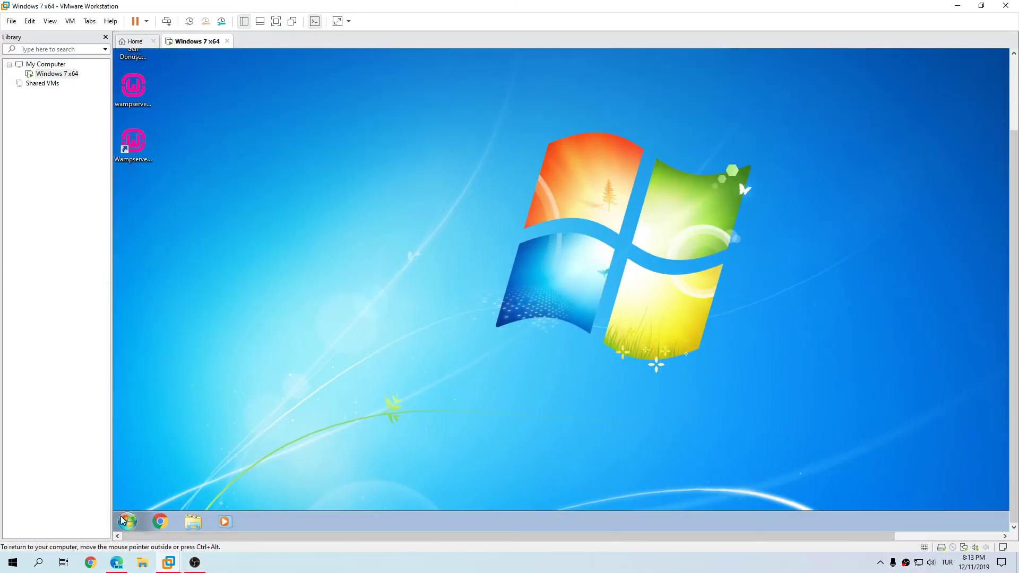
left_click(128, 522)
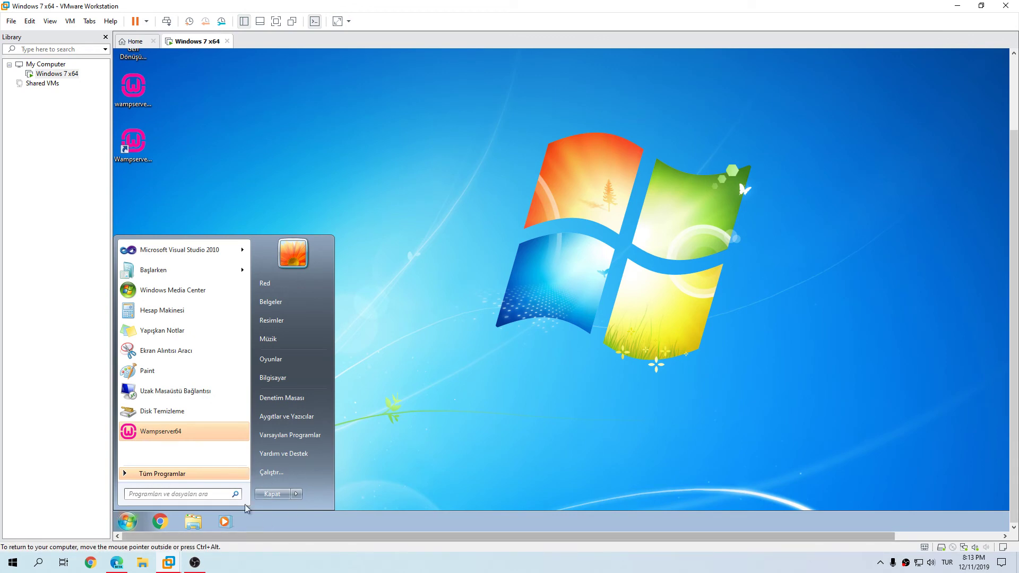
left_click(303, 381)
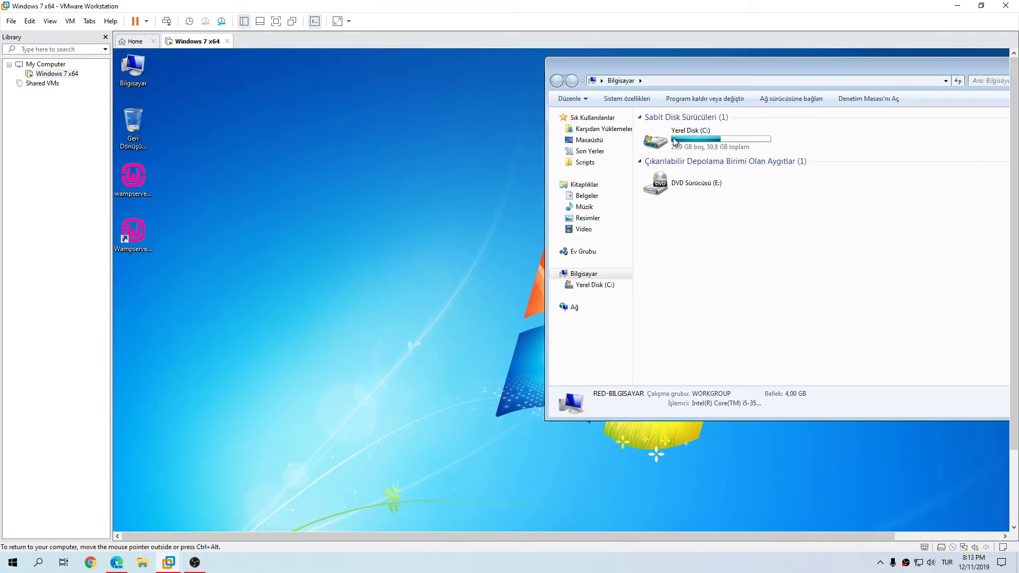
left_click(611, 129)
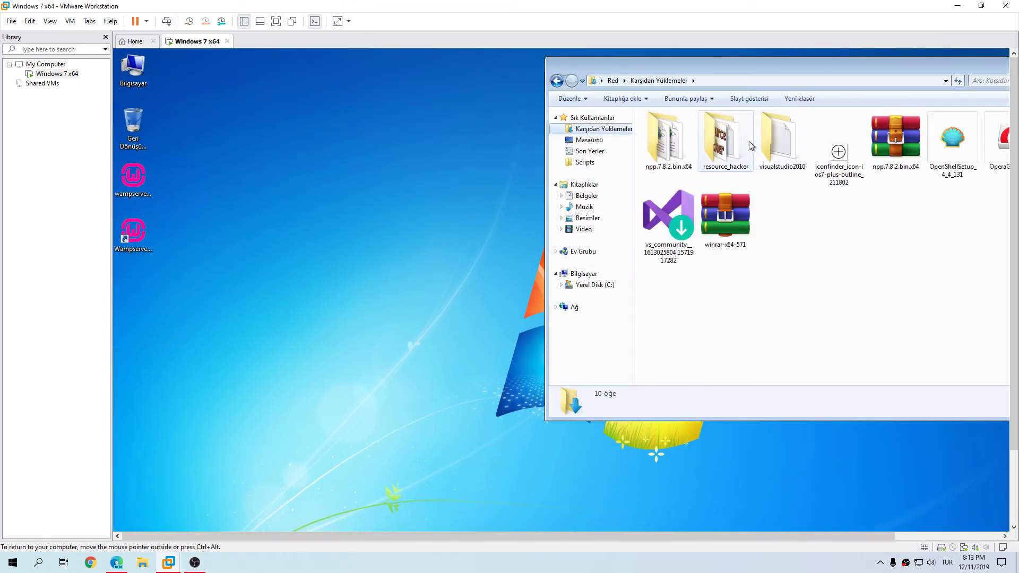
double_click(672, 146)
left_click(669, 297)
right_click(669, 296)
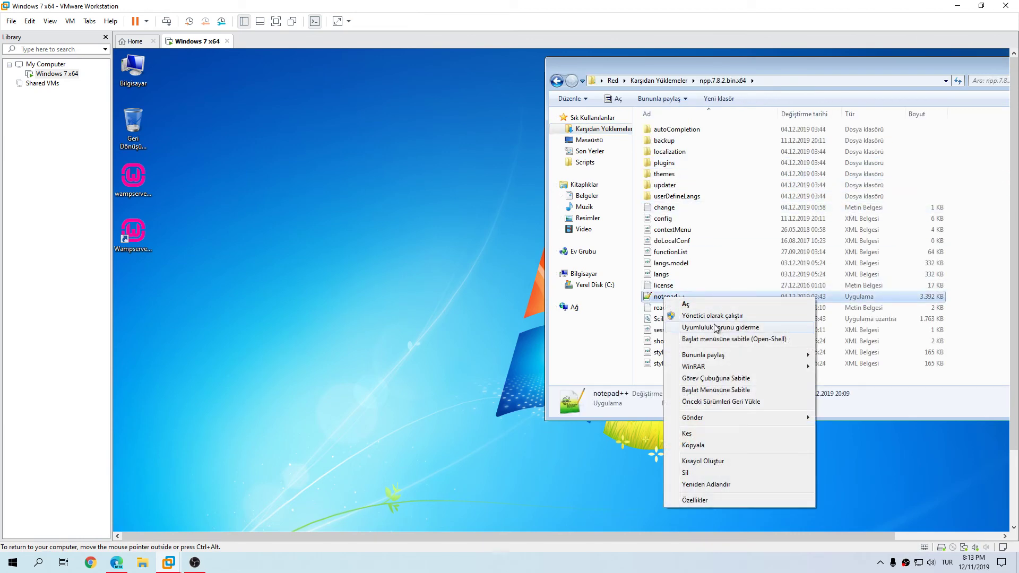
left_click(696, 316)
left_click(743, 321)
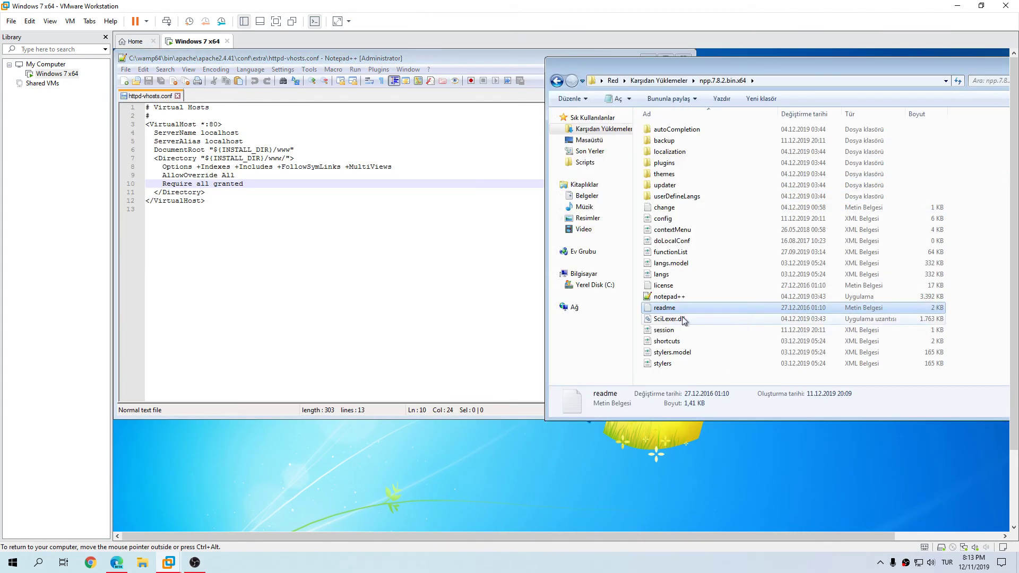
- Browse to the wamp64 folder on drive C: in the file explorer
left_click(594, 285)
left_click(676, 199)
double_click(677, 199)
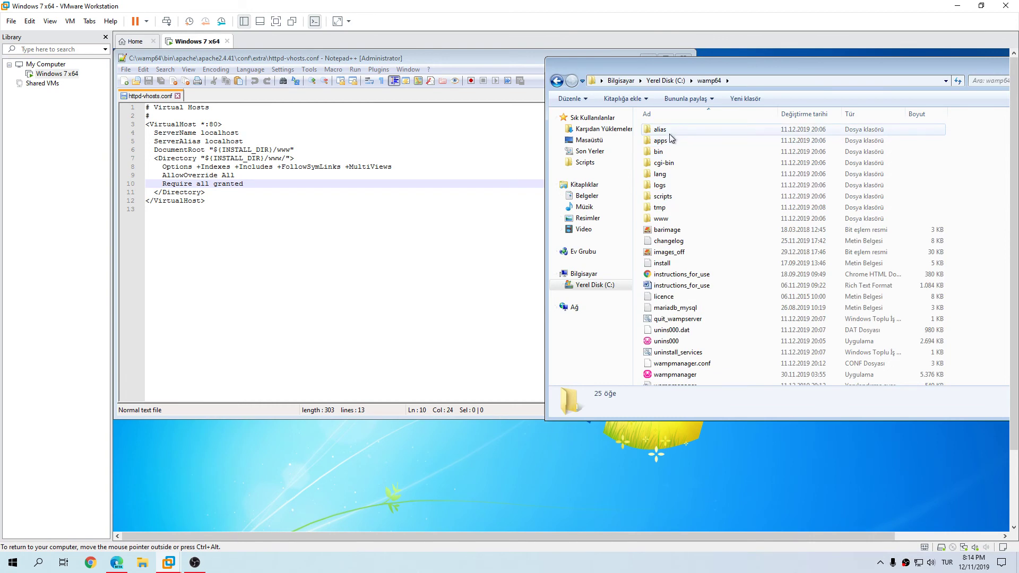
double_click(674, 140)
double_click(676, 140)
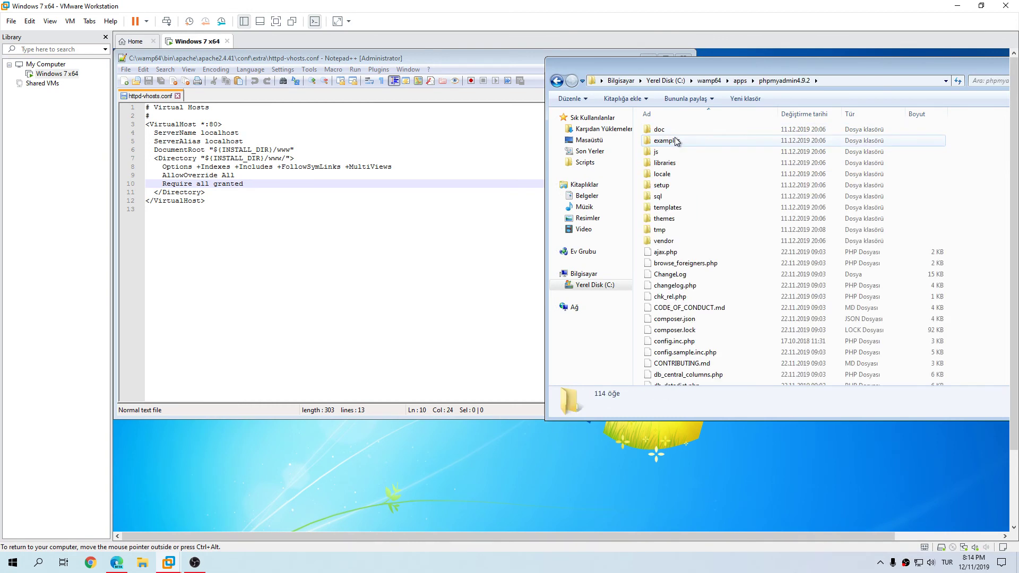
key("BackSpace")
key("BackSpace")
key("BackSpace")
- Open phpmyadmin.conf from the C:\wamp64\alias folder in Notepad++
double_click(675, 140)
double_click(672, 130)
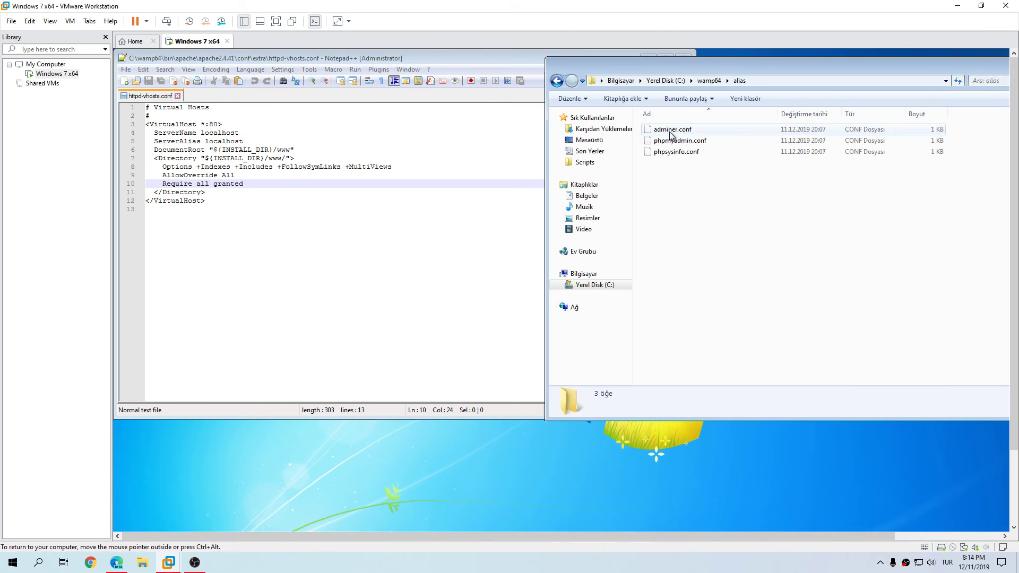
double_click(680, 140)
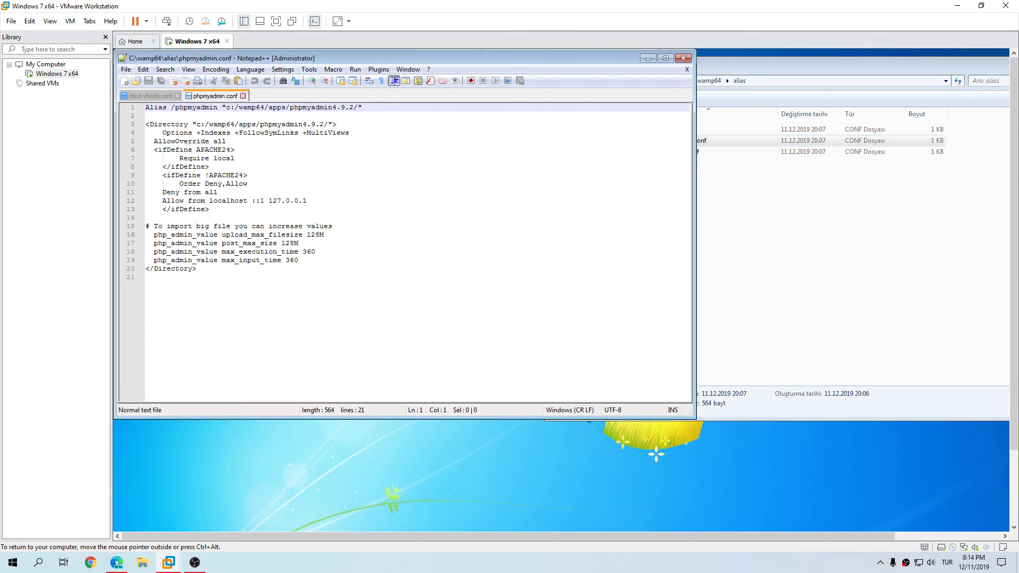
- Change "Require local" to "Require all granted" and replace the "Deny from all" and "Allow from localhost" lines with "Allow from all"
double_click(223, 158)
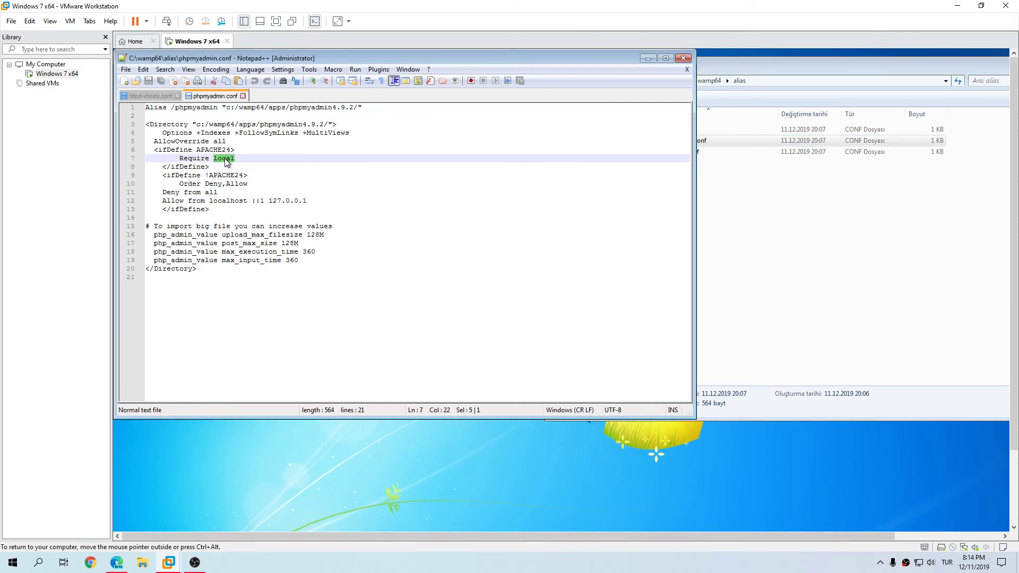
type("all granted")
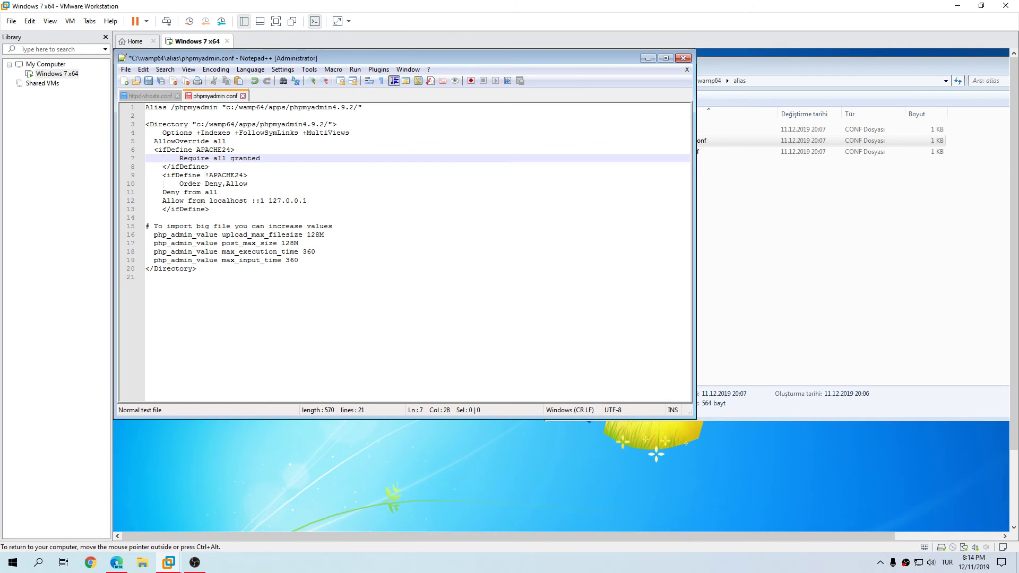
left_click_drag(307, 201, 154, 192)
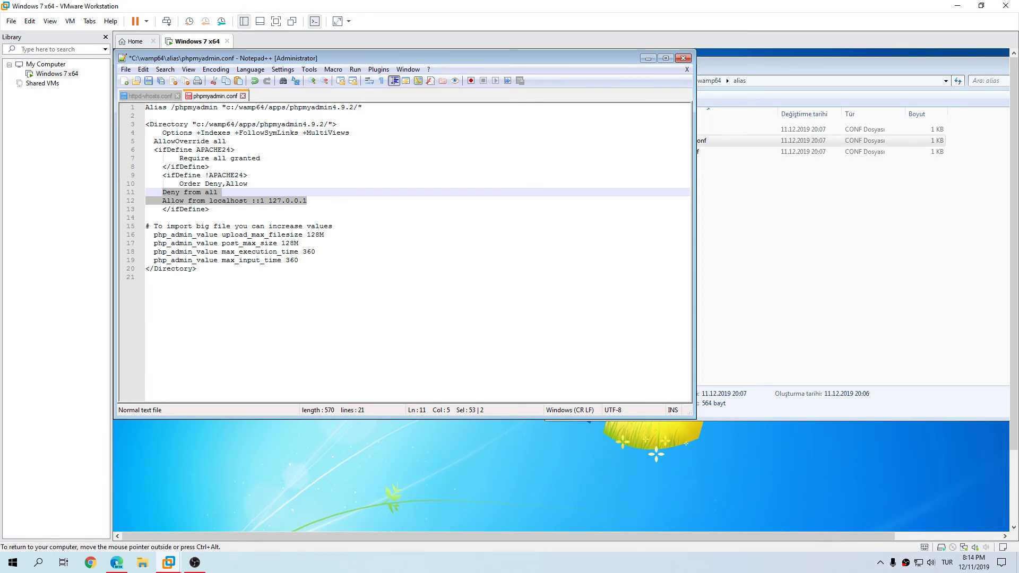
key("BackSpace")
type("A")
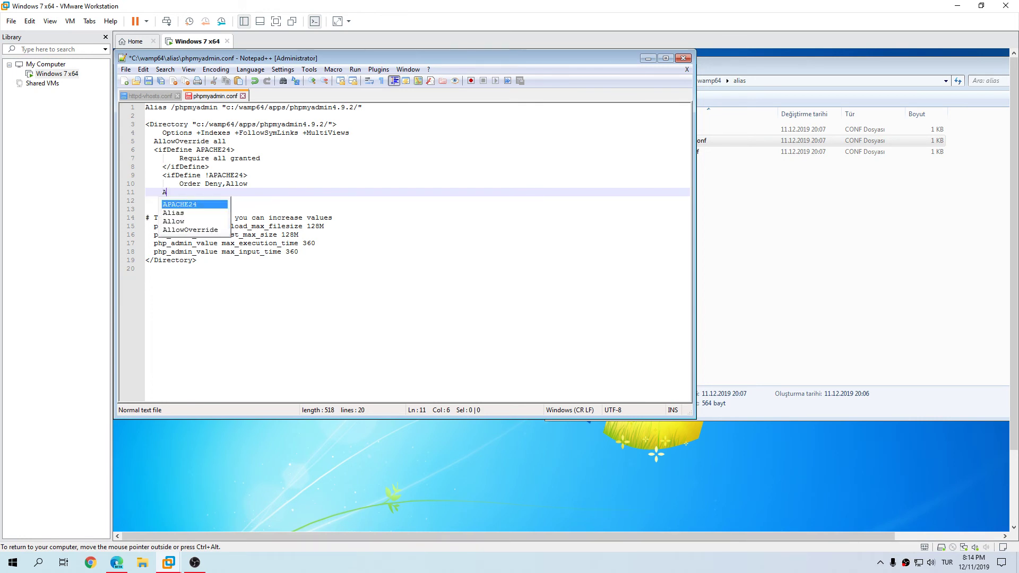
type("llow from al")
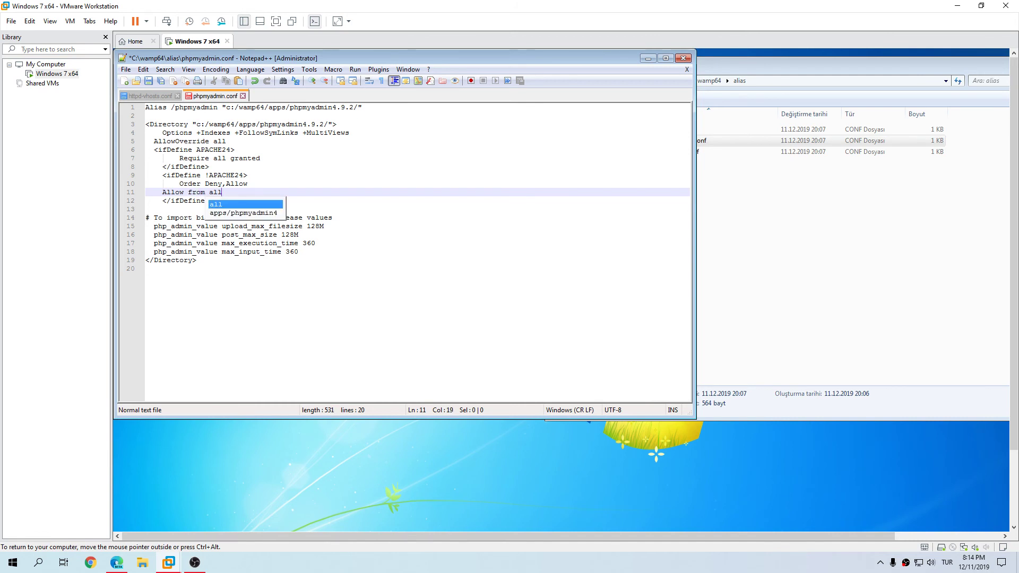
- Finish the "Allow from all" line, save phpmyadmin.conf, and close Notepad++ and the file explorer
type("l")
left_click(213, 167)
left_click_drag(222, 193, 165, 175)
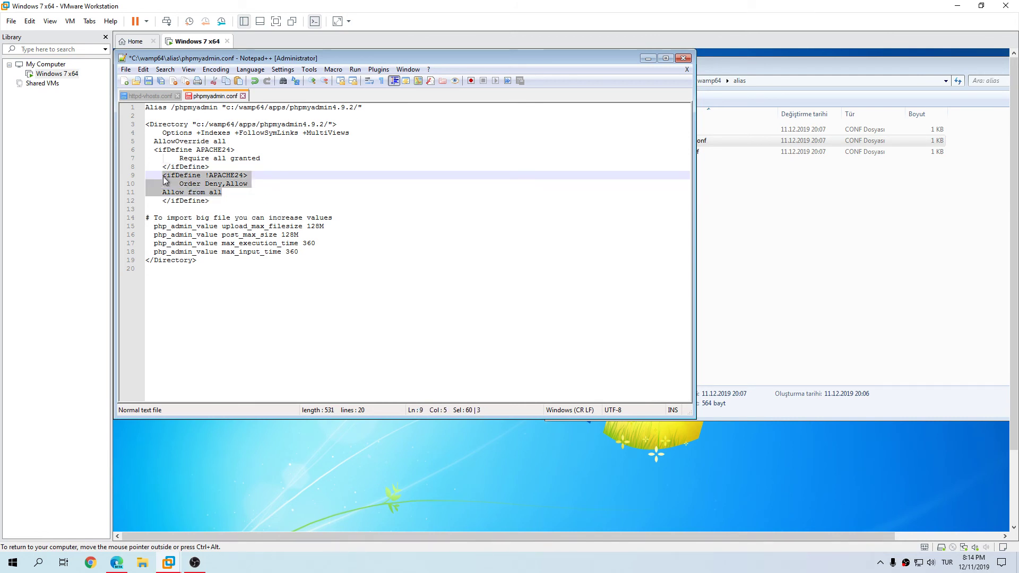
left_click(222, 192)
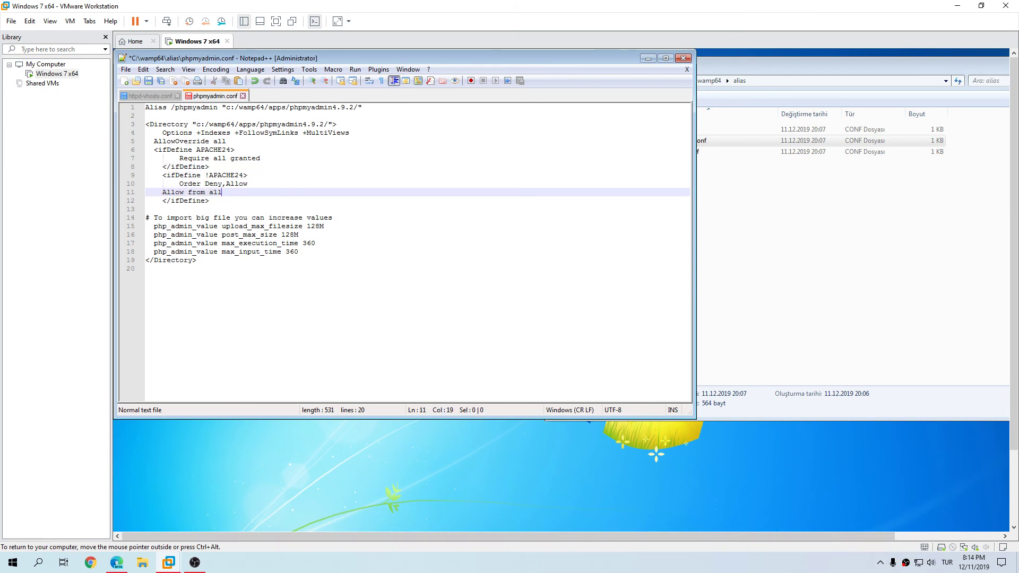
left_click_drag(210, 166, 154, 150)
left_click(210, 167)
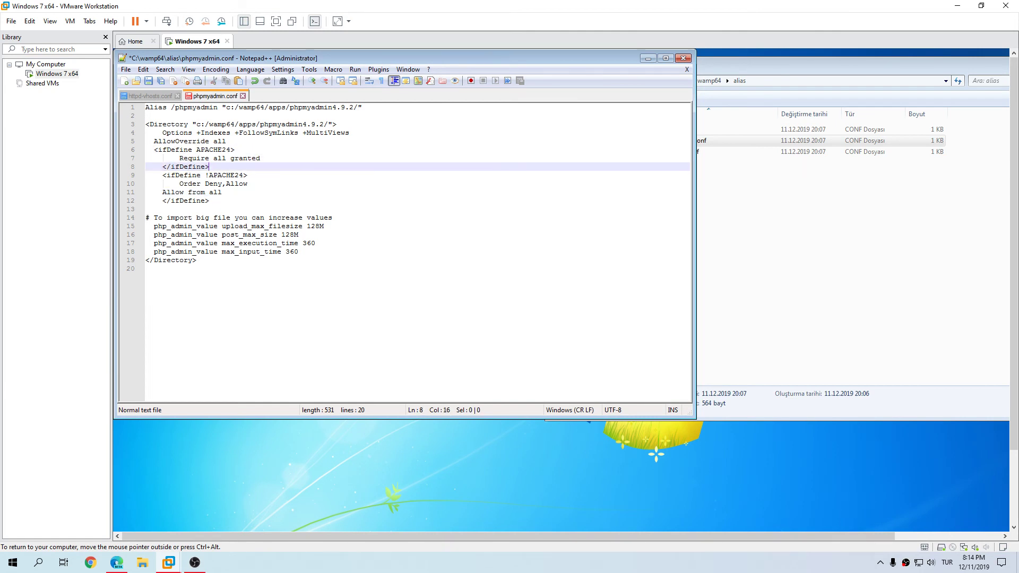
key("ctrl+s")
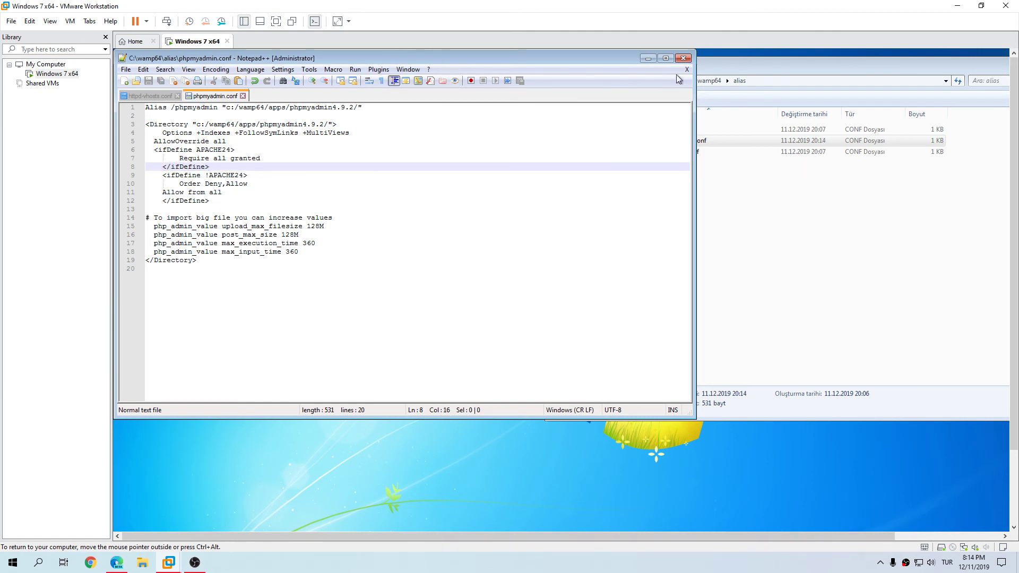
left_click(684, 58)
key("alt+F4")
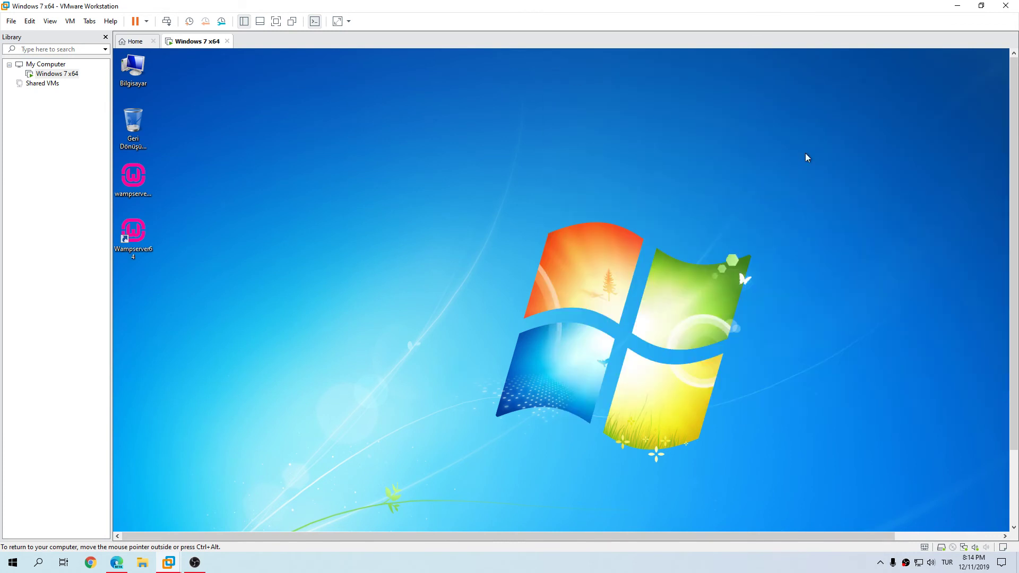
- Restart all WampServer services in the virtual machine
left_click_drag(1013, 244, 1013, 316)
left_click_drag(846, 537, 952, 550)
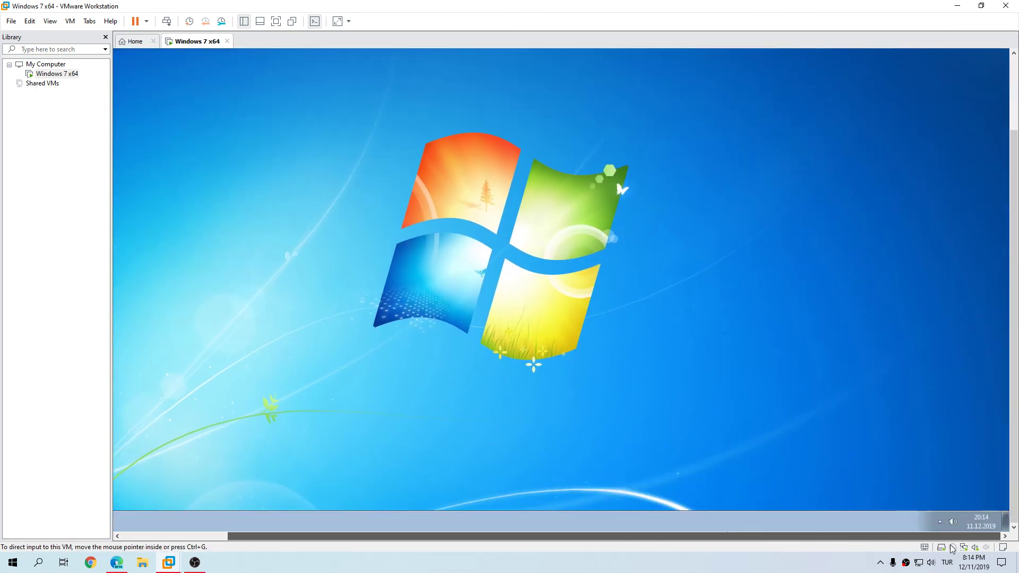
left_click(941, 522)
right_click(936, 482)
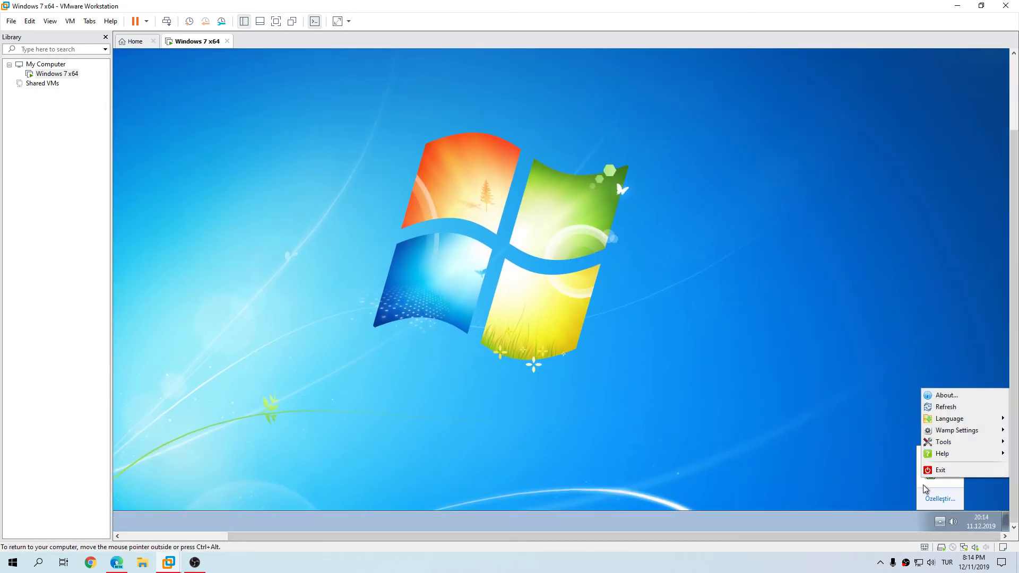
left_click(930, 476)
left_click(931, 476)
left_click(930, 477)
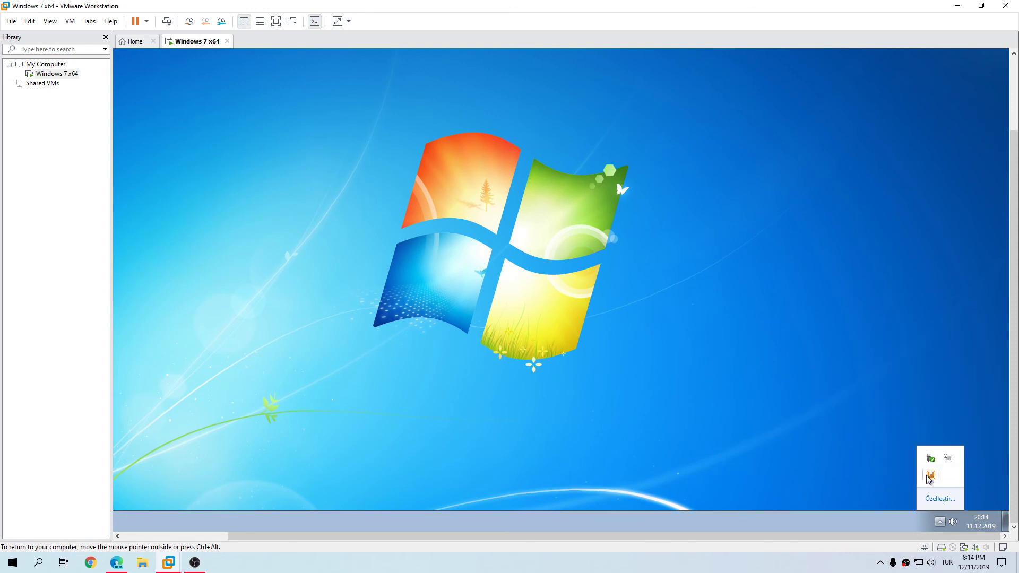
left_click(832, 424)
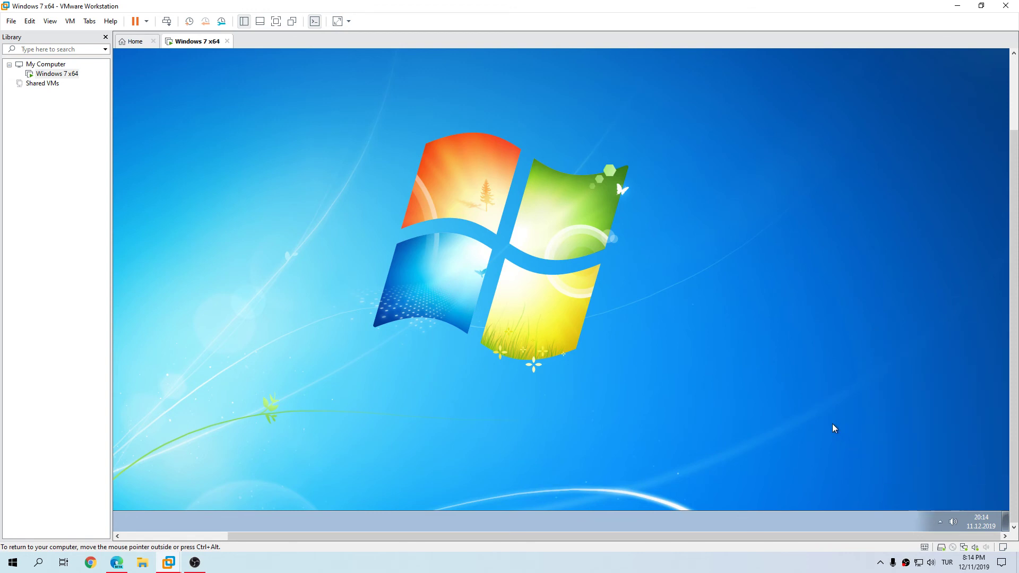
left_click(940, 521)
- In the host browser, open the phpmyadmin alias at 192.168.2.252, log in as root, and return to the WampServer homepage
left_click(116, 562)
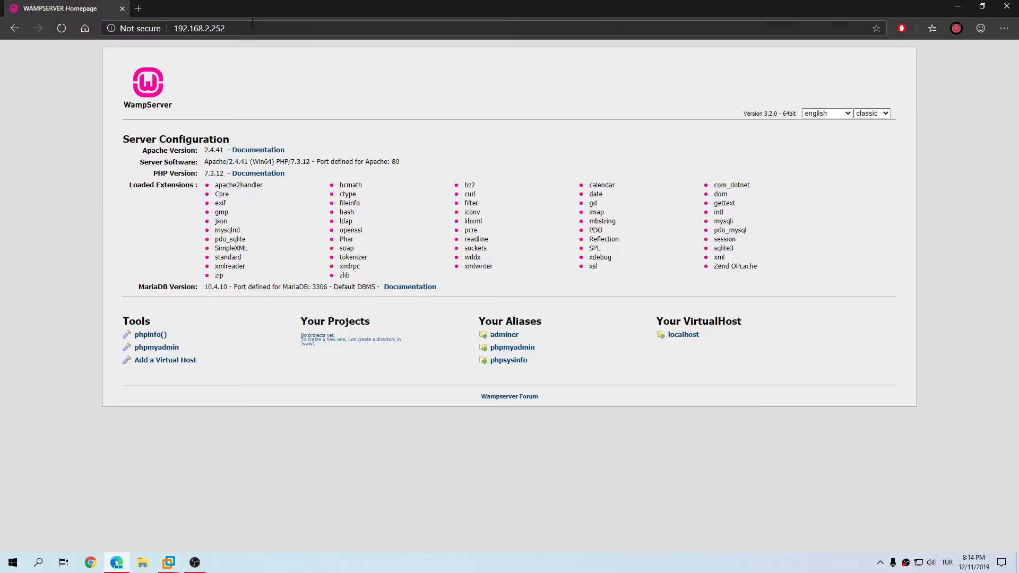
left_click(529, 350)
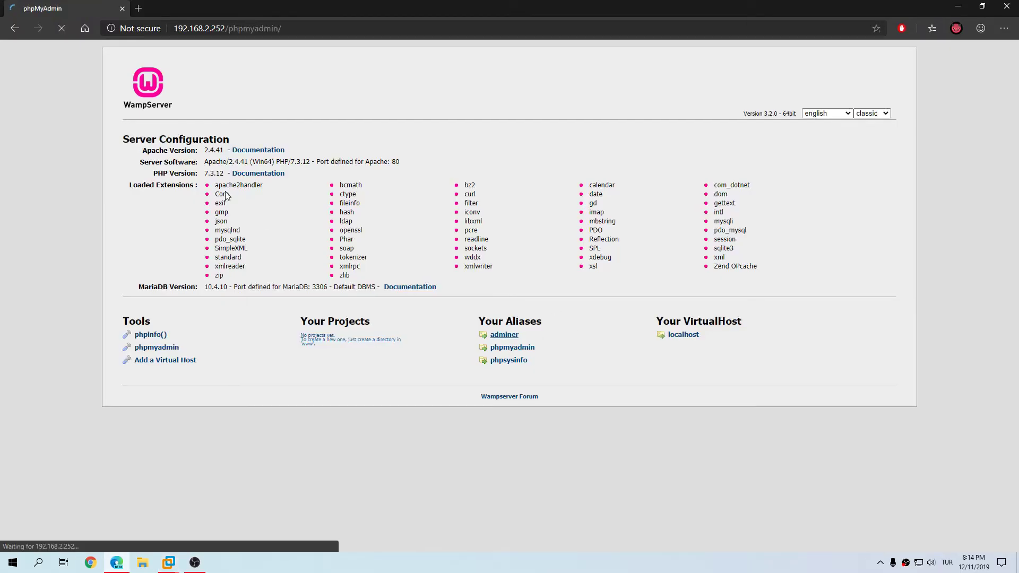
type("r")
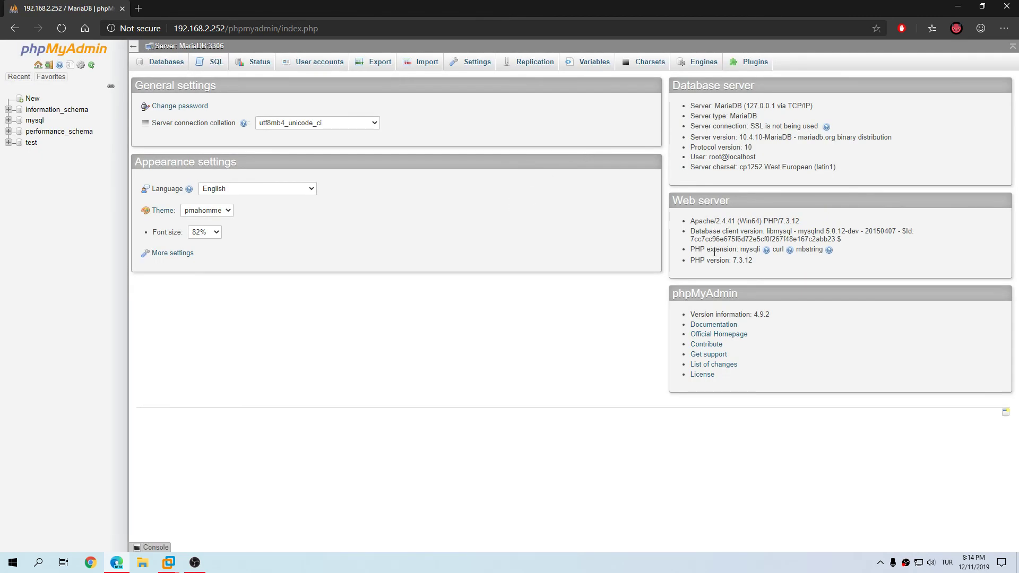
left_click(15, 28)
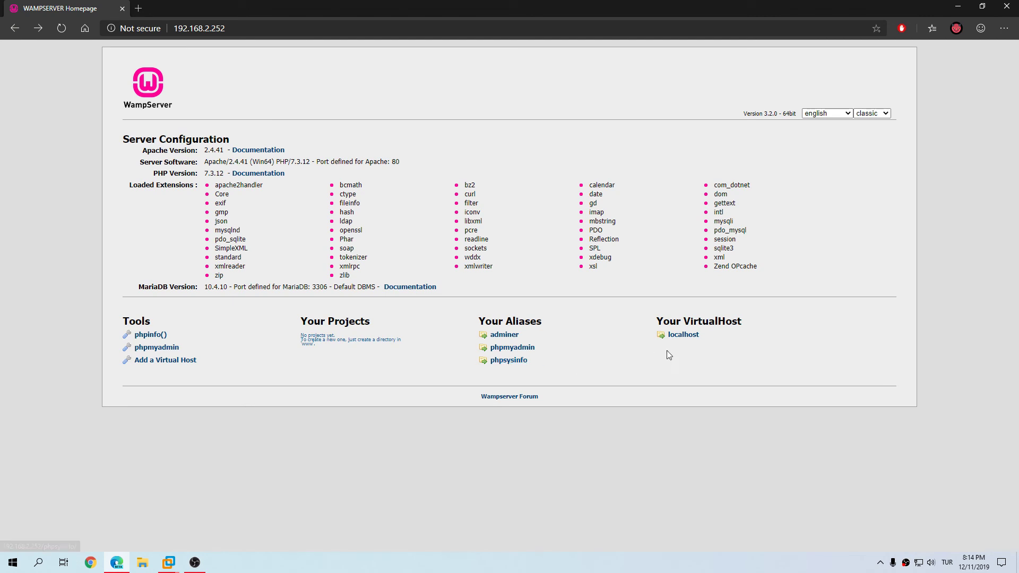
- Open the phpinfo() page and check the Windows edition in the System row
left_click(143, 335)
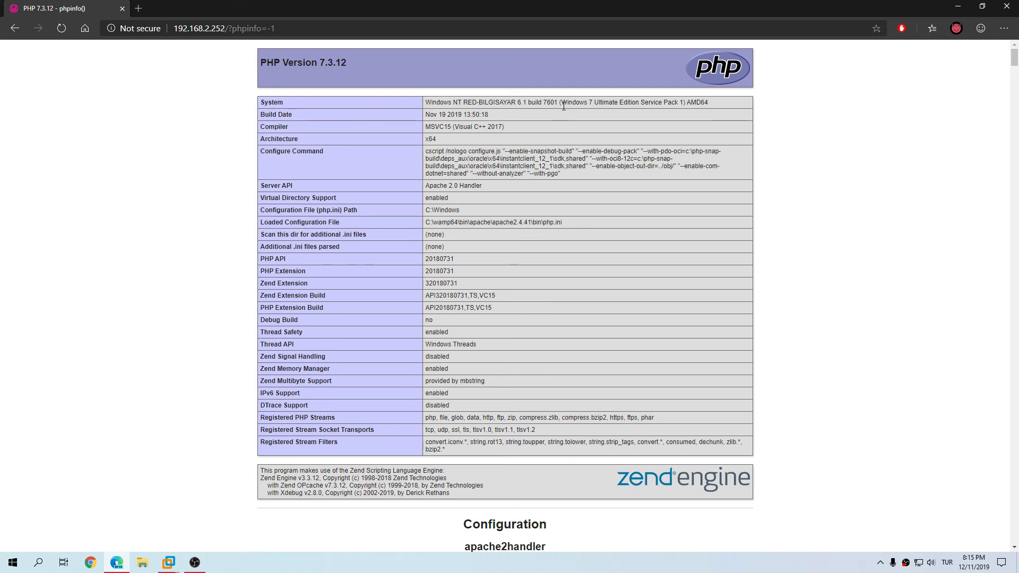
left_click_drag(564, 106, 678, 103)
left_click(788, 130)
left_click(223, 501)
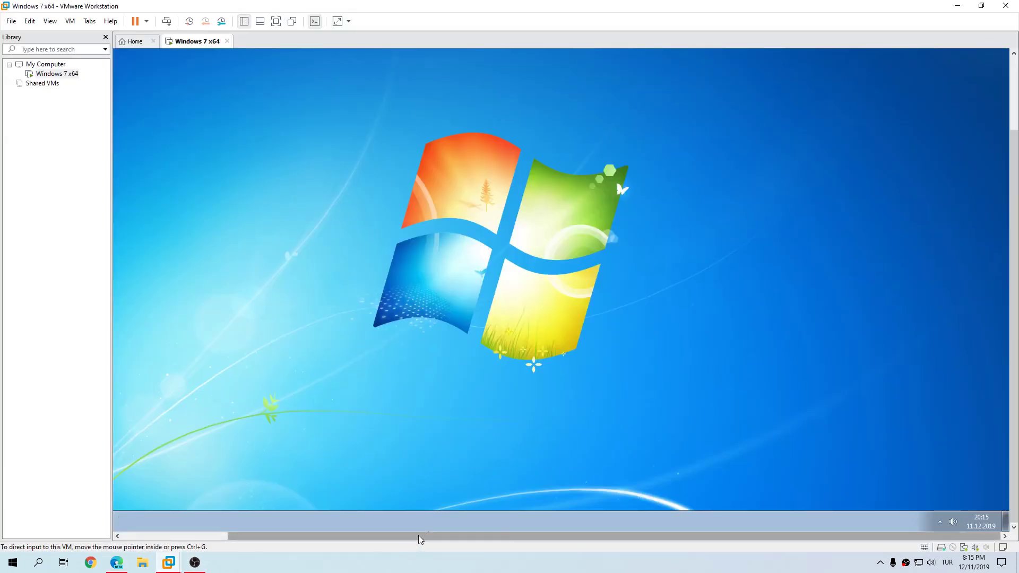
left_click_drag(419, 537, 269, 536)
left_click_drag(227, 287, 185, 199)
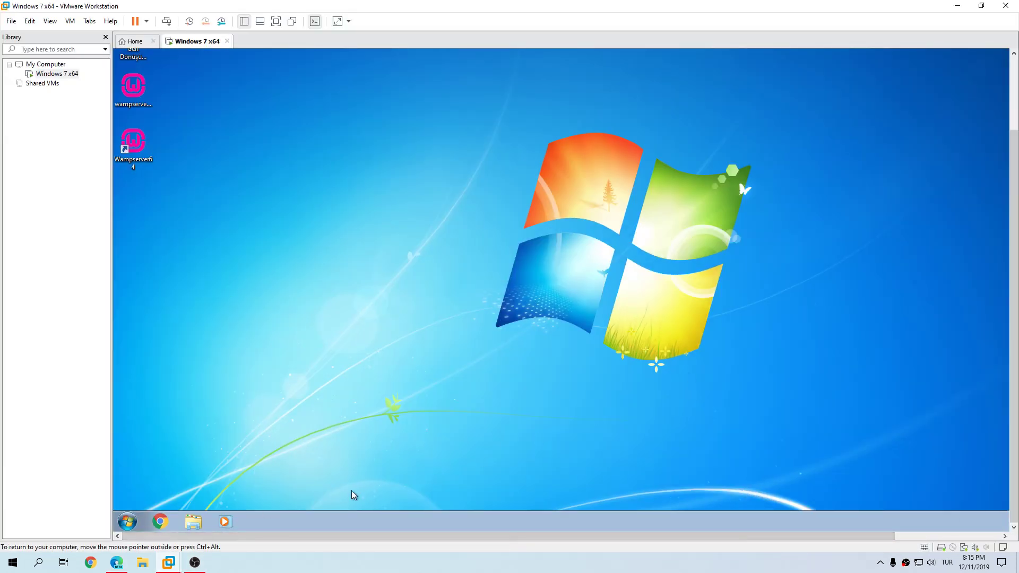
left_click(128, 522)
right_click(190, 430)
left_click(233, 404)
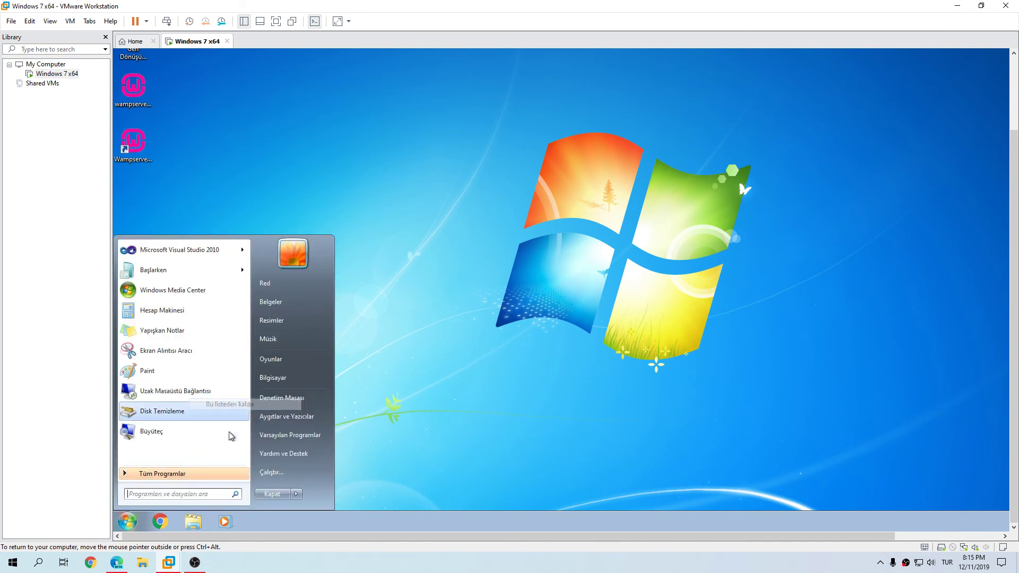
left_click(208, 474)
left_click(208, 473)
left_click(471, 445)
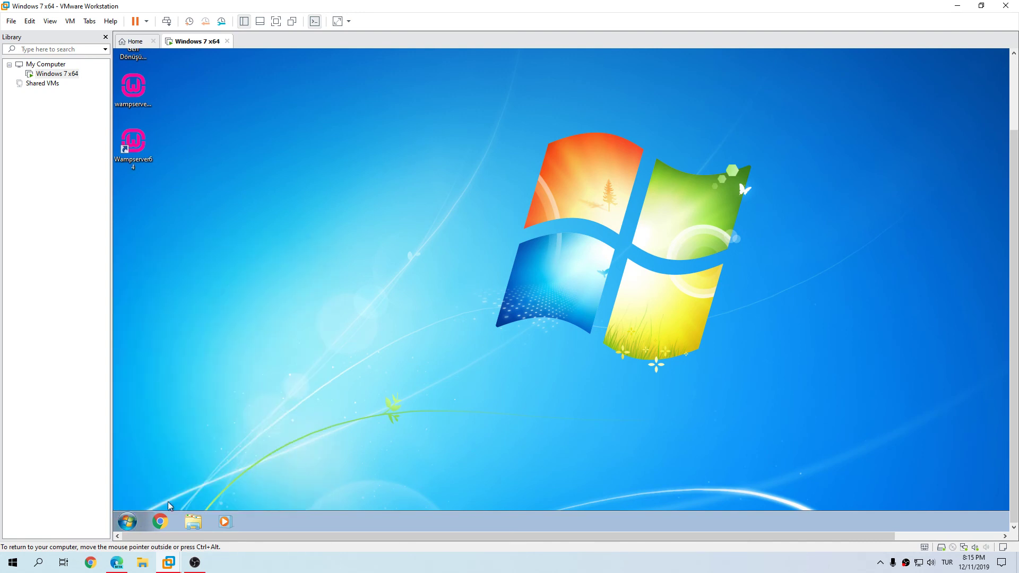
left_click(128, 522)
left_click(390, 459)
left_click(90, 563)
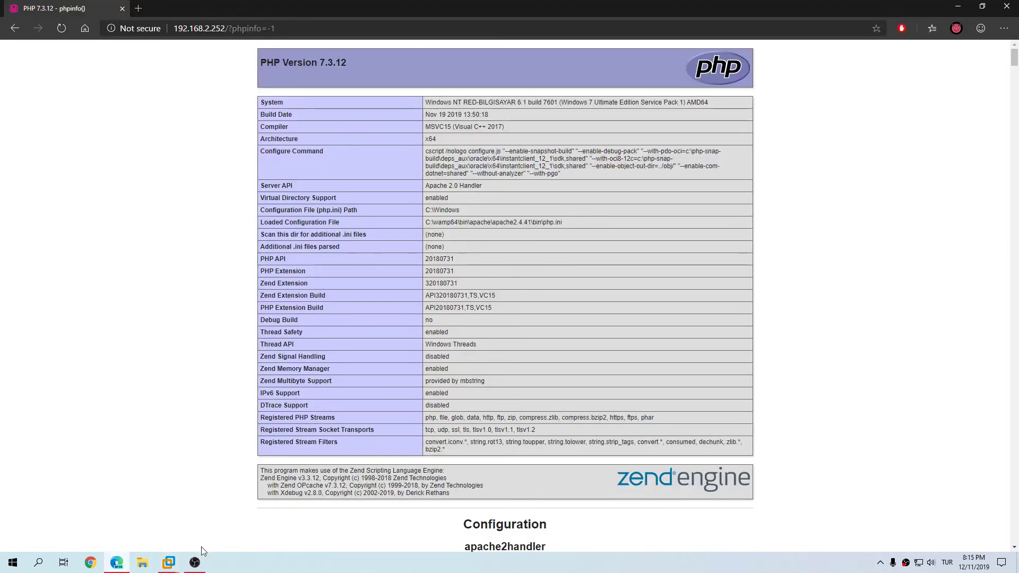
left_click(220, 505)
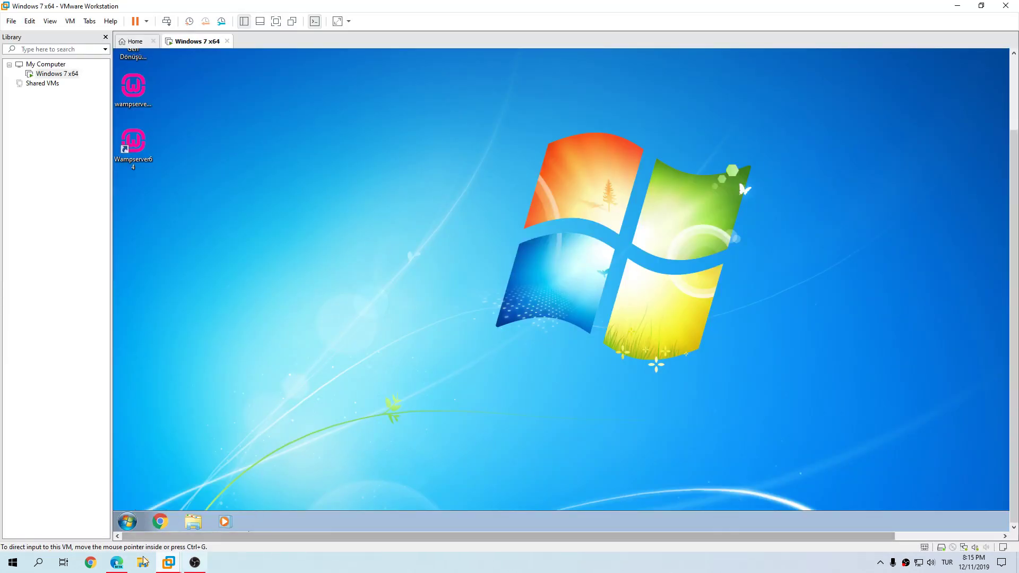
- Back in the browser, check the computer name in phpinfo's System row and look through the module sections down to PHP Variables
left_click(117, 563)
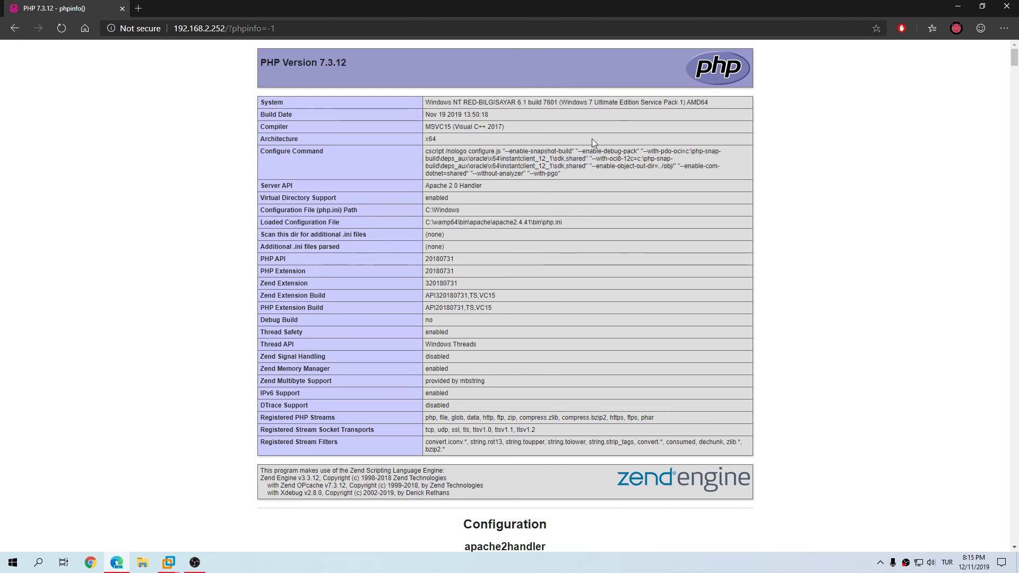
left_click_drag(464, 104, 513, 105)
left_click(517, 105)
scroll(1014, 280, "down", 15)
scroll(1014, 286, "down", 20)
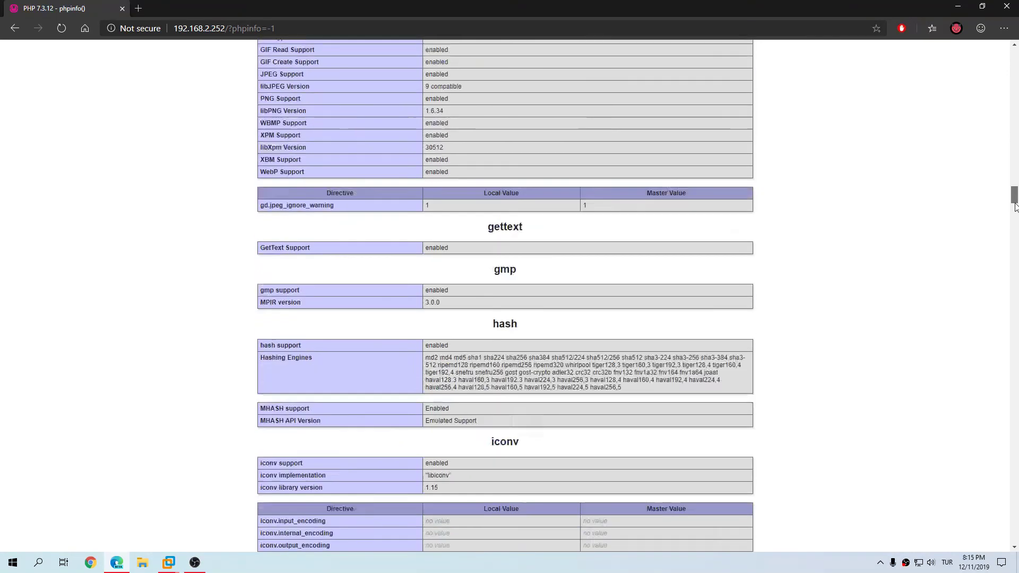
left_click_drag(1014, 300, 1014, 483)
scroll(753, 426, "down", 2)
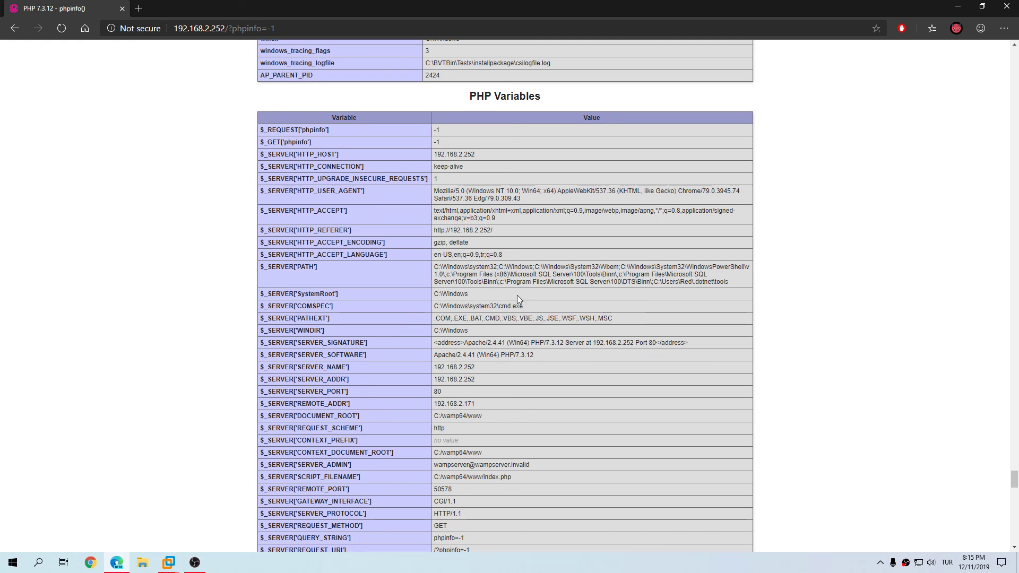
- Examine the $_SERVER entries under PHP Variables, including the PATH value, and return to the WampServer homepage
left_click_drag(440, 266, 741, 281)
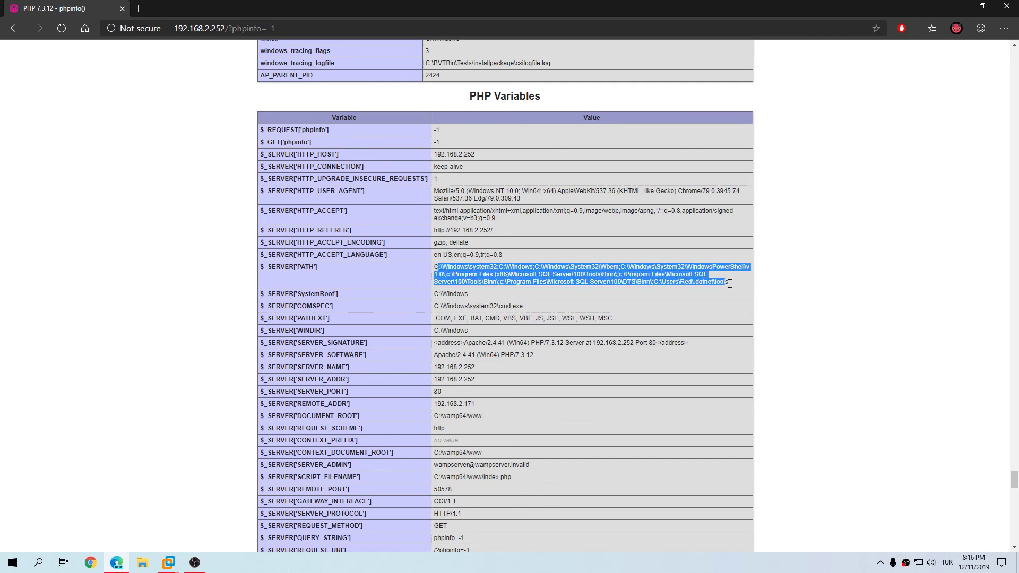
left_click(741, 282)
scroll(741, 281, "down", 1)
scroll(740, 281, "down", 1)
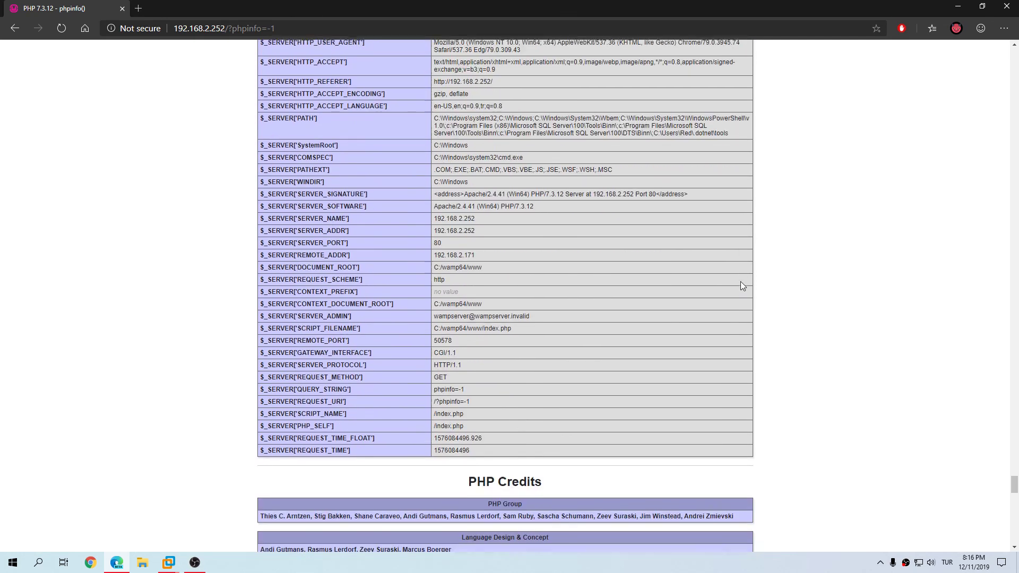
scroll(741, 282, "up", 1)
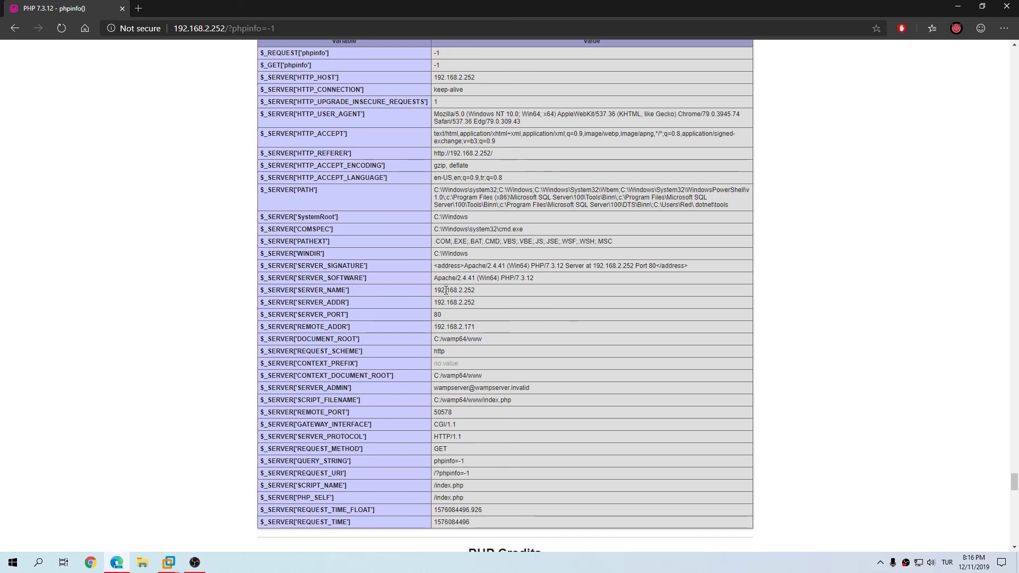
scroll(477, 417, "down", 8)
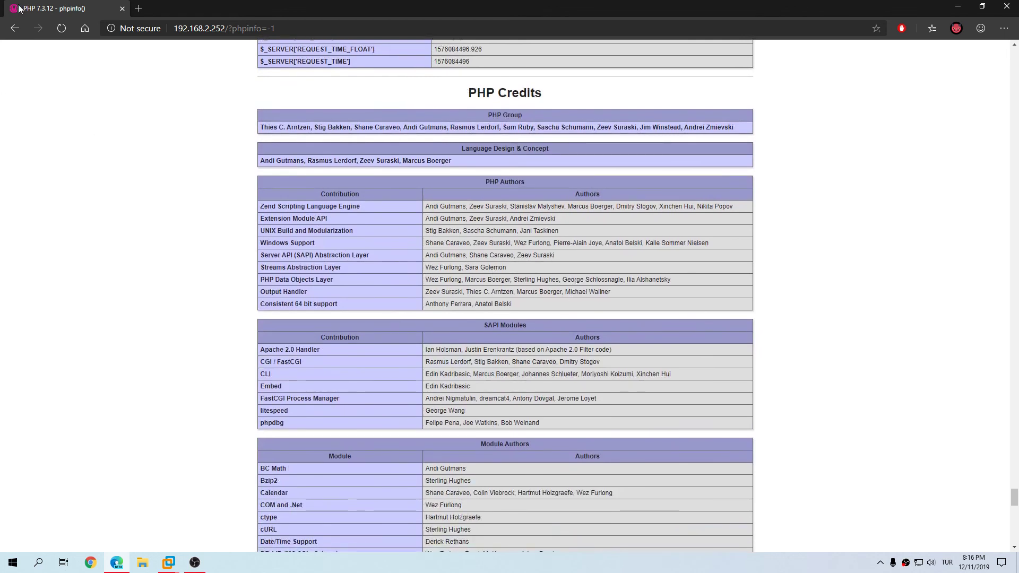
key("alt+Left")
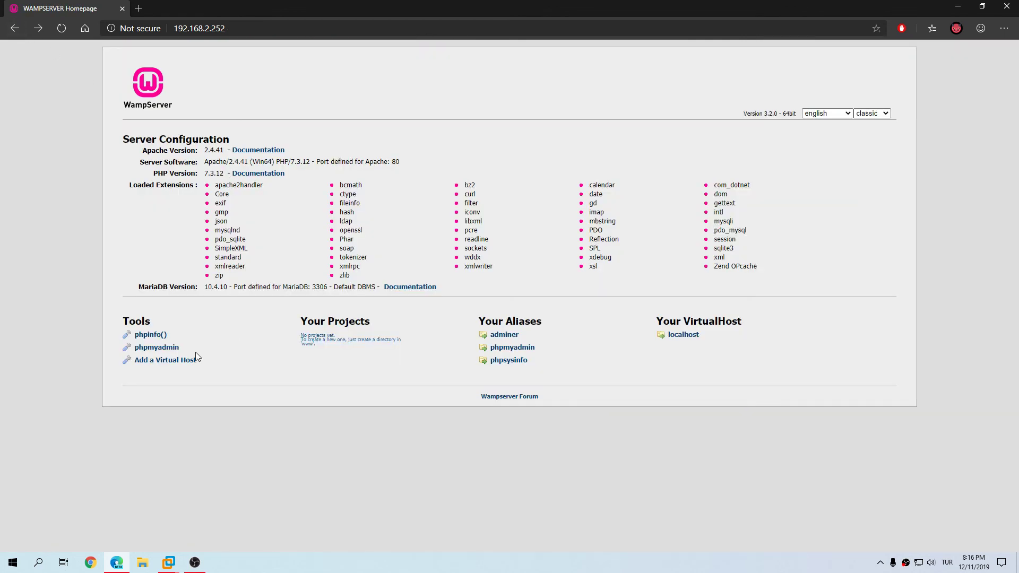
- Switch to the virtual machine and check the WampServer status among the hidden notification icons
left_click(168, 562)
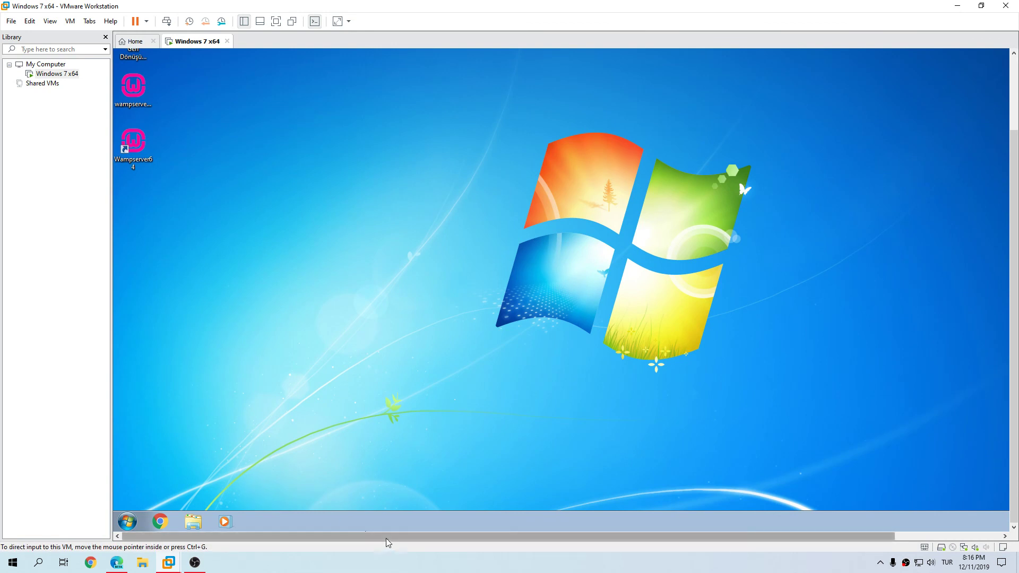
left_click_drag(388, 537, 497, 536)
left_click(941, 521)
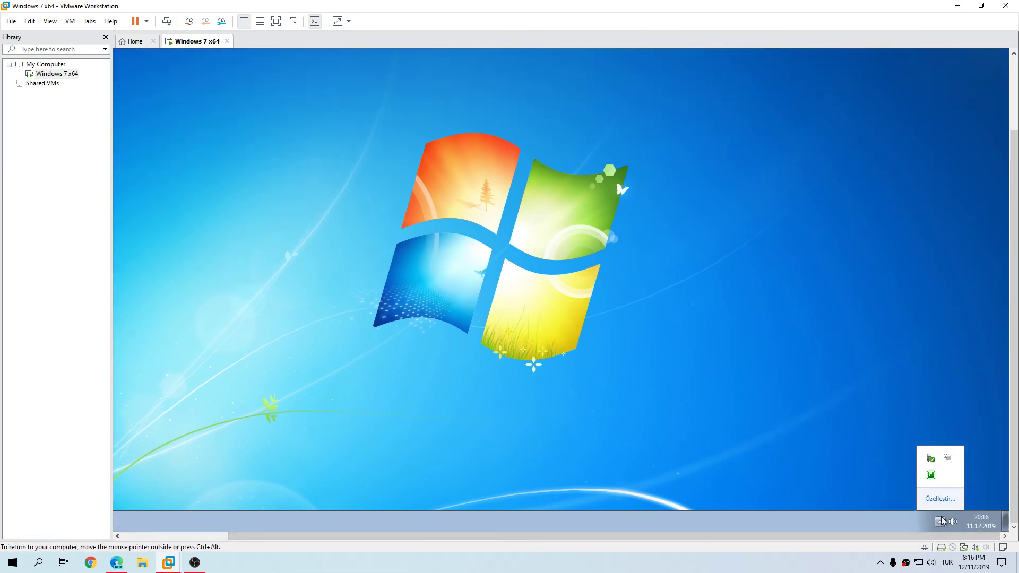
left_click(714, 453)
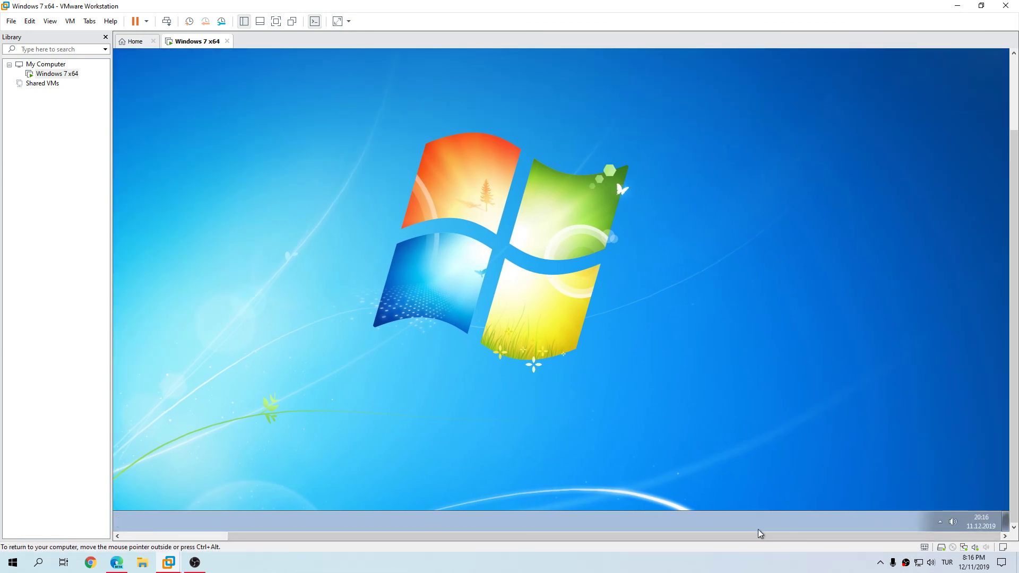
left_click_drag(758, 533, 652, 536)
right_click(449, 419)
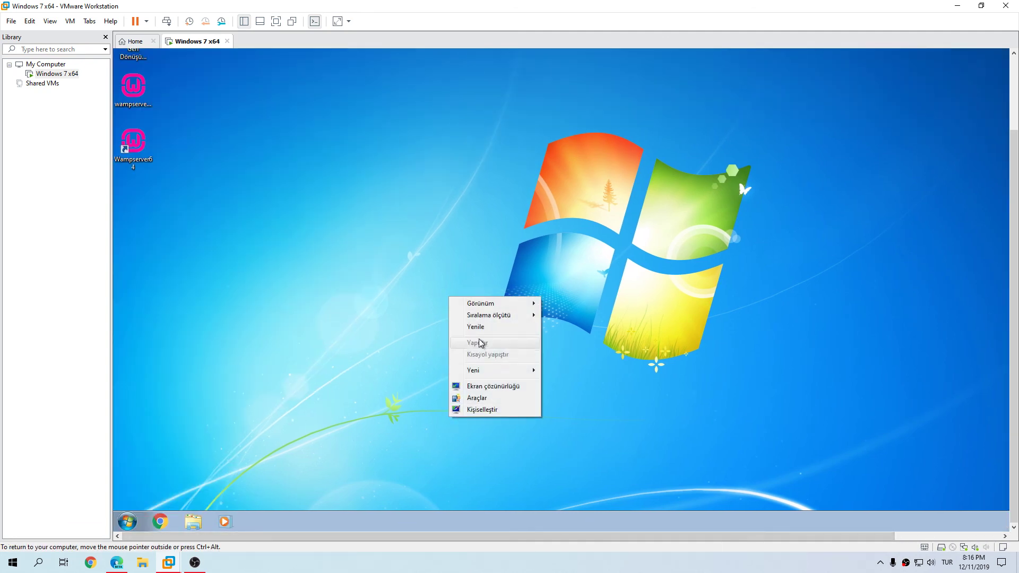
left_click(319, 476)
left_click(194, 562)
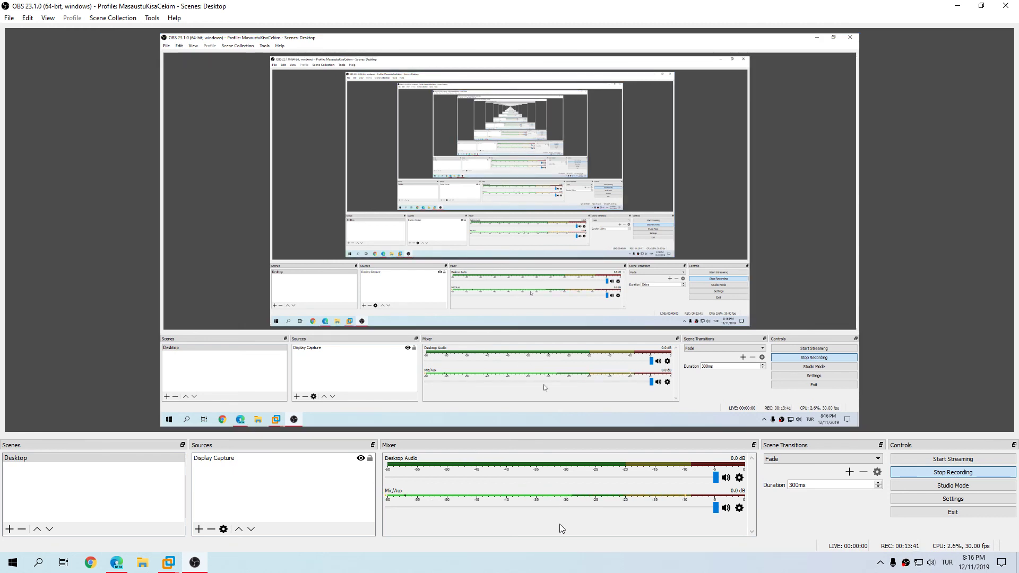
left_click(122, 565)
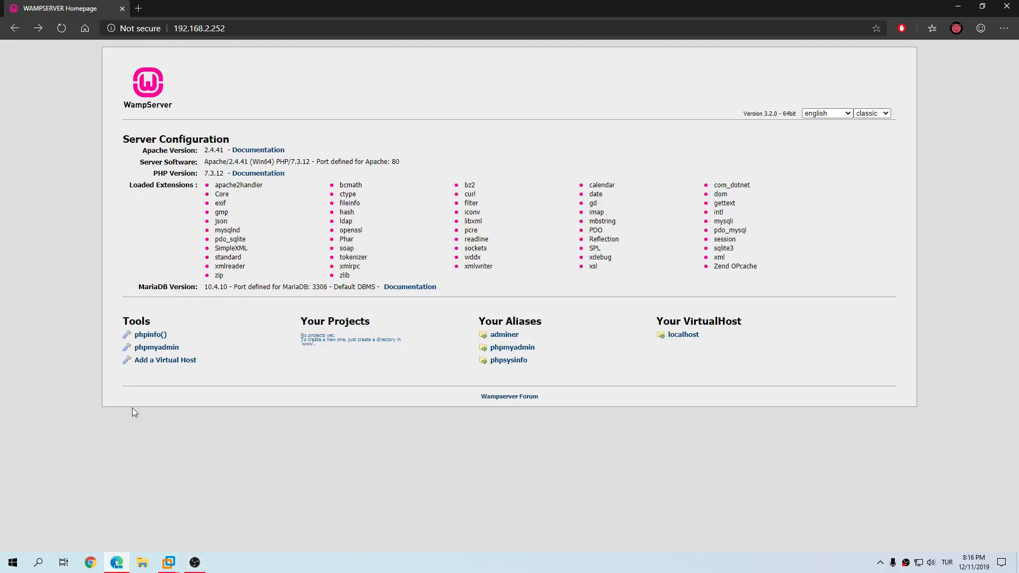
left_click(197, 564)
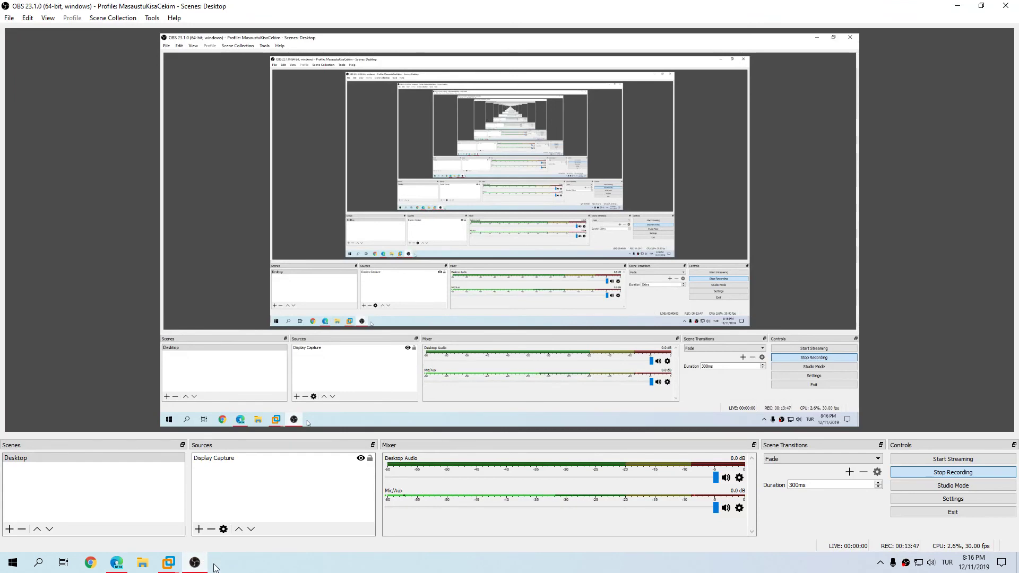
left_click(196, 565)
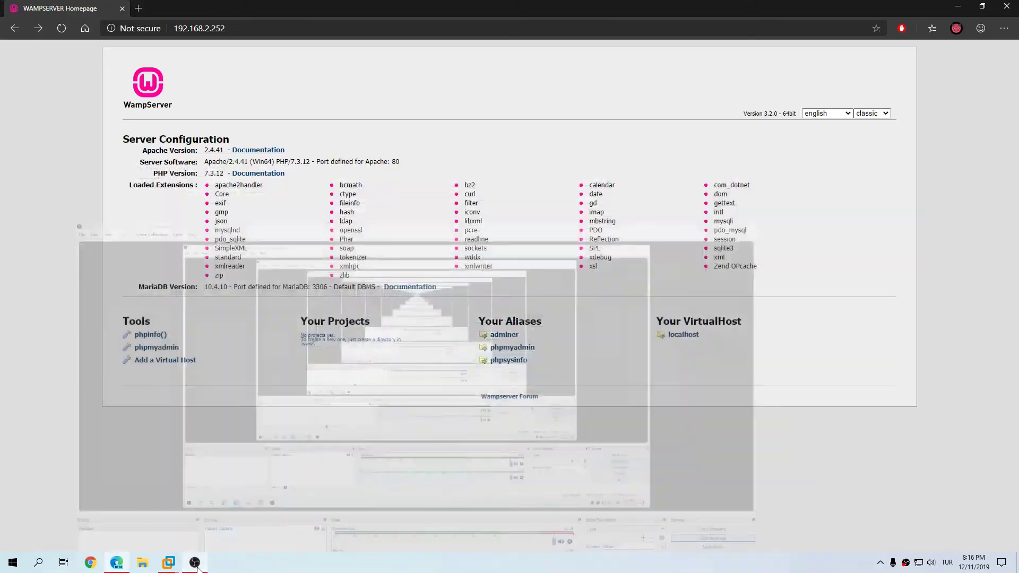